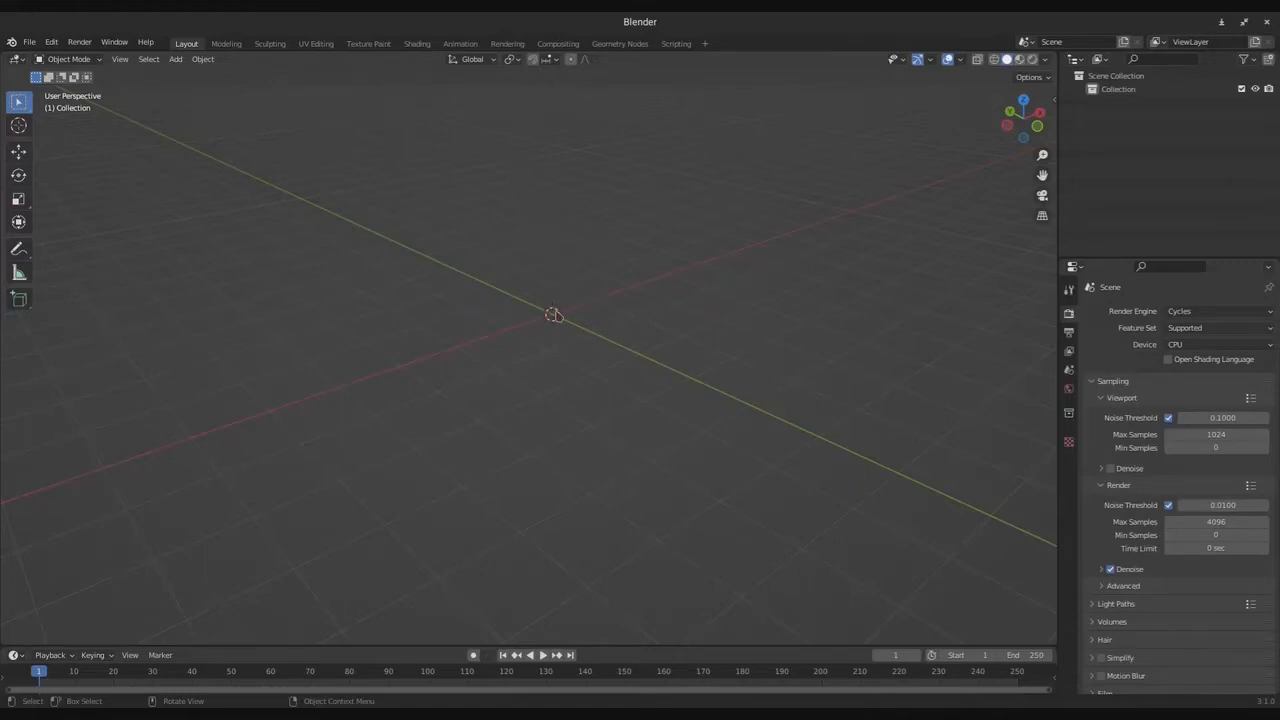
- Add a mesh plane at the world origin
{"action": "middle_click_drag", "start_coordinate": [556, 315], "coordinate": [491, 375]}
{"action": "scroll", "coordinate": [562, 330], "scroll_direction": "up", "scroll_amount": 3}
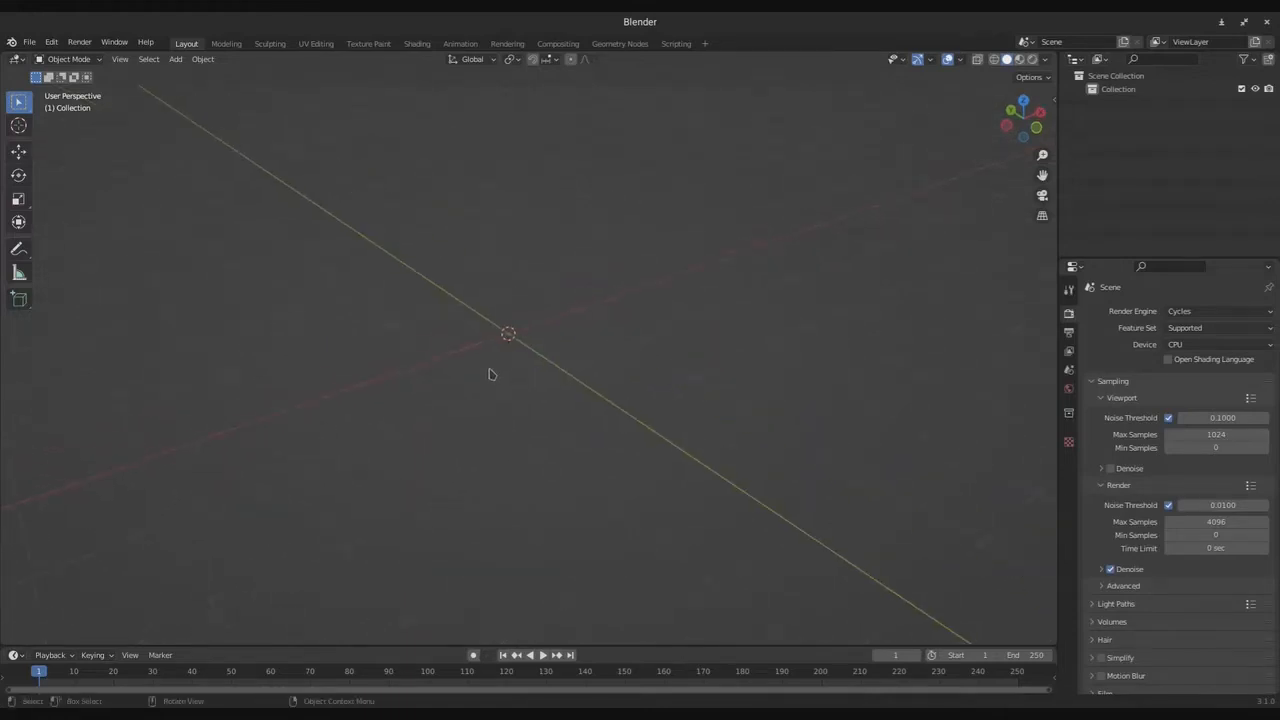
{"action": "key", "text": "shift+a"}
{"action": "mouse_move", "coordinate": [520, 306]}
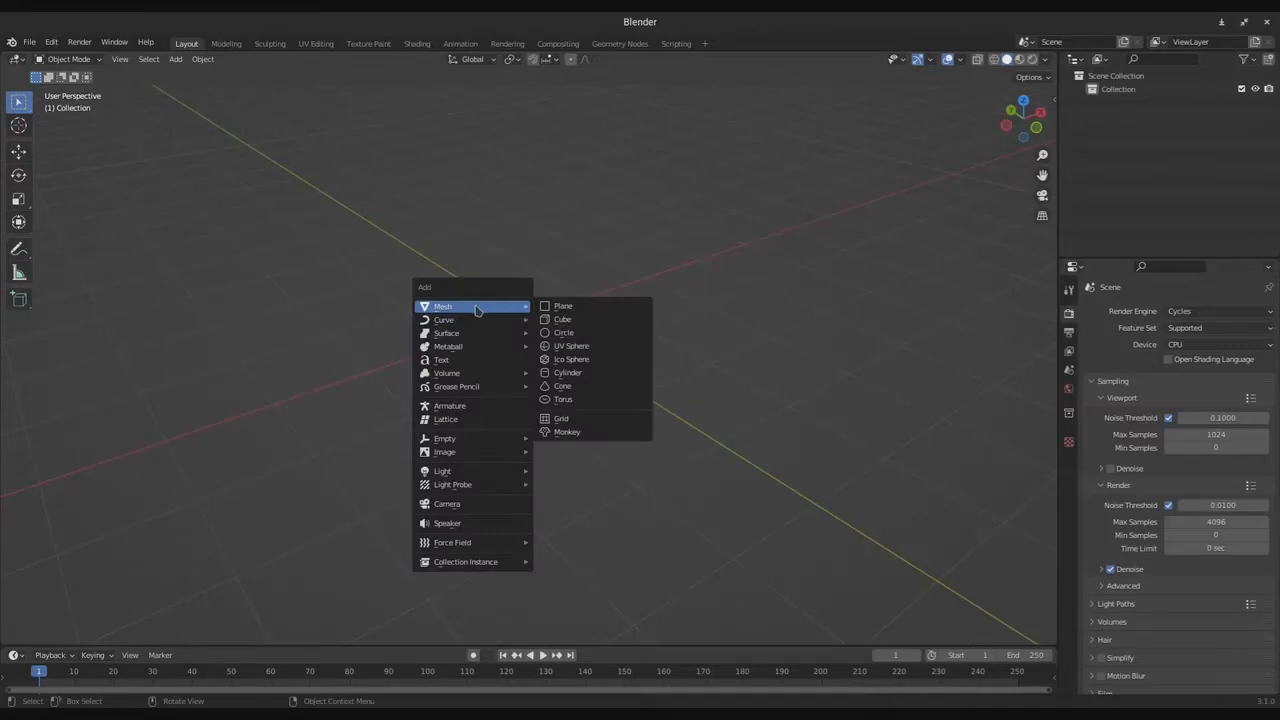
{"action": "left_click", "coordinate": [563, 306]}
{"action": "scroll", "coordinate": [556, 308], "scroll_direction": "down", "scroll_amount": 2}
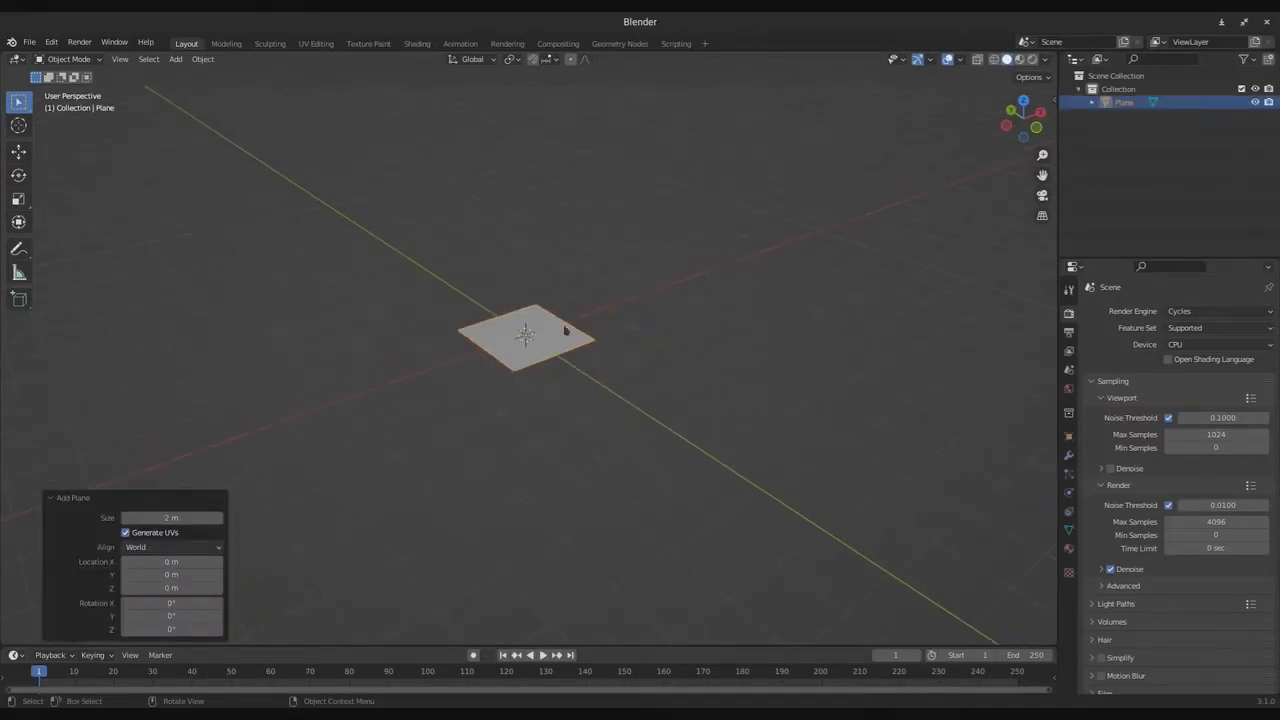
- Scale the plane uniformly by a factor of 5
{"action": "key", "text": "s"}
{"action": "key", "text": "5"}
{"action": "key", "text": "Return"}
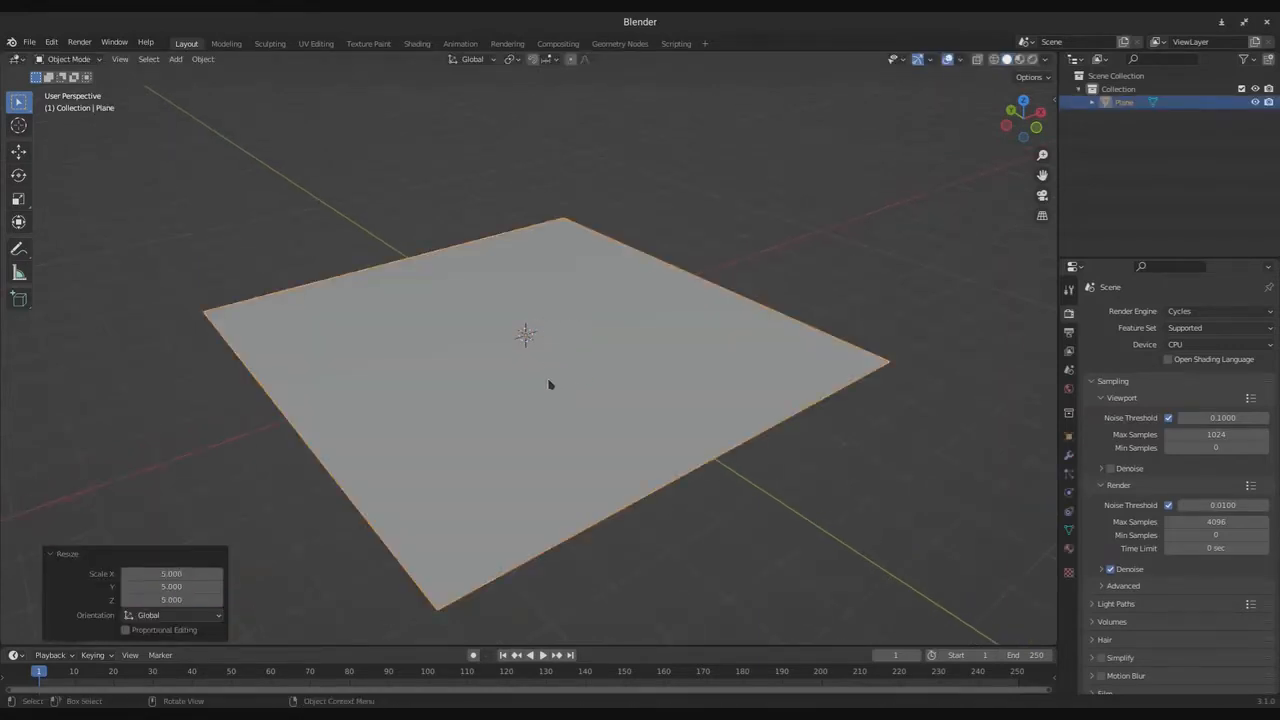
{"action": "middle_click_drag", "start_coordinate": [548, 384], "coordinate": [473, 380]}
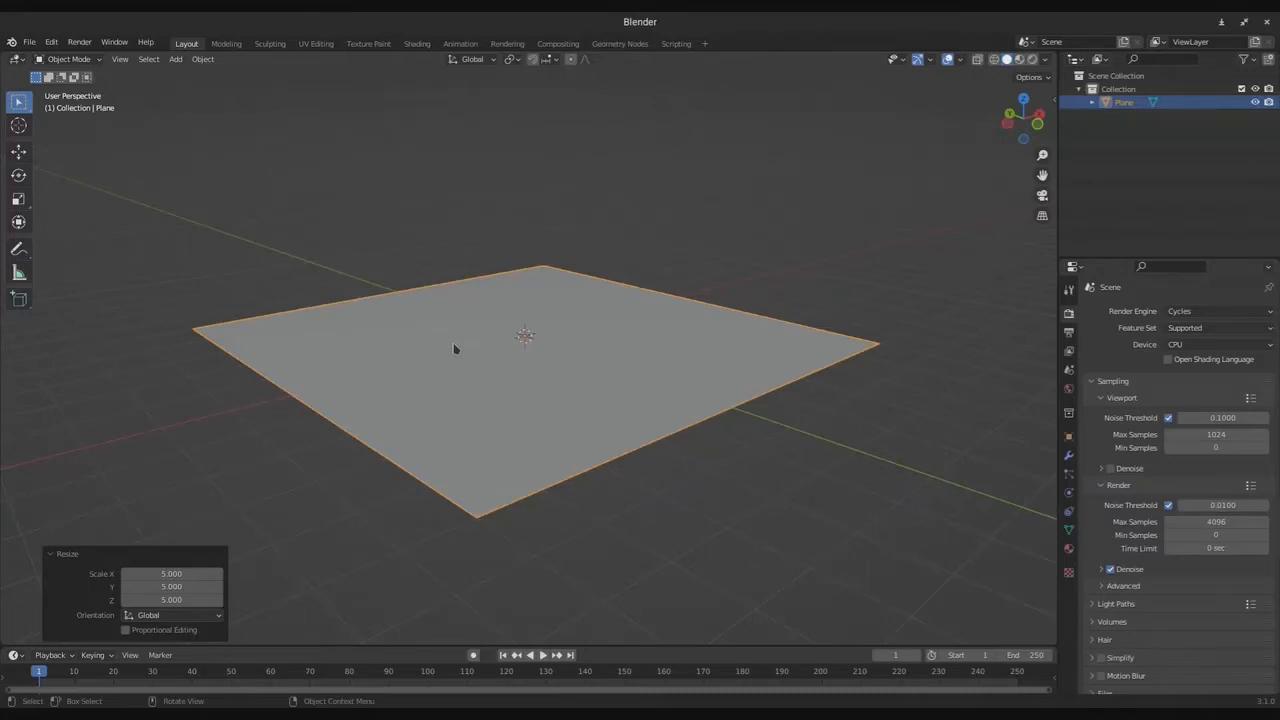
- Subdivide the plane's whole mesh in Edit Mode, trying 25 cuts and raising the number of cuts to 100
{"action": "key", "text": "Tab"}
{"action": "right_click", "coordinate": [470, 320]}
{"action": "right_click", "coordinate": [448, 307]}
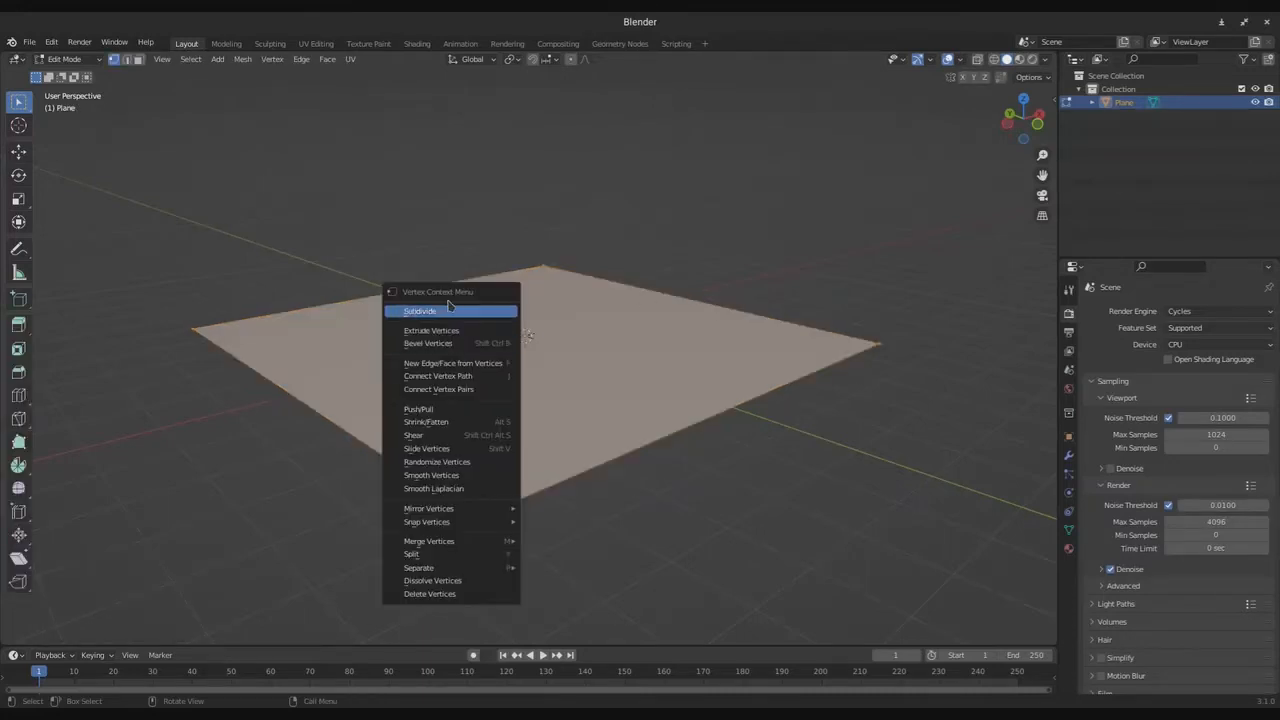
{"action": "left_click", "coordinate": [448, 310]}
{"action": "left_click", "coordinate": [188, 541]}
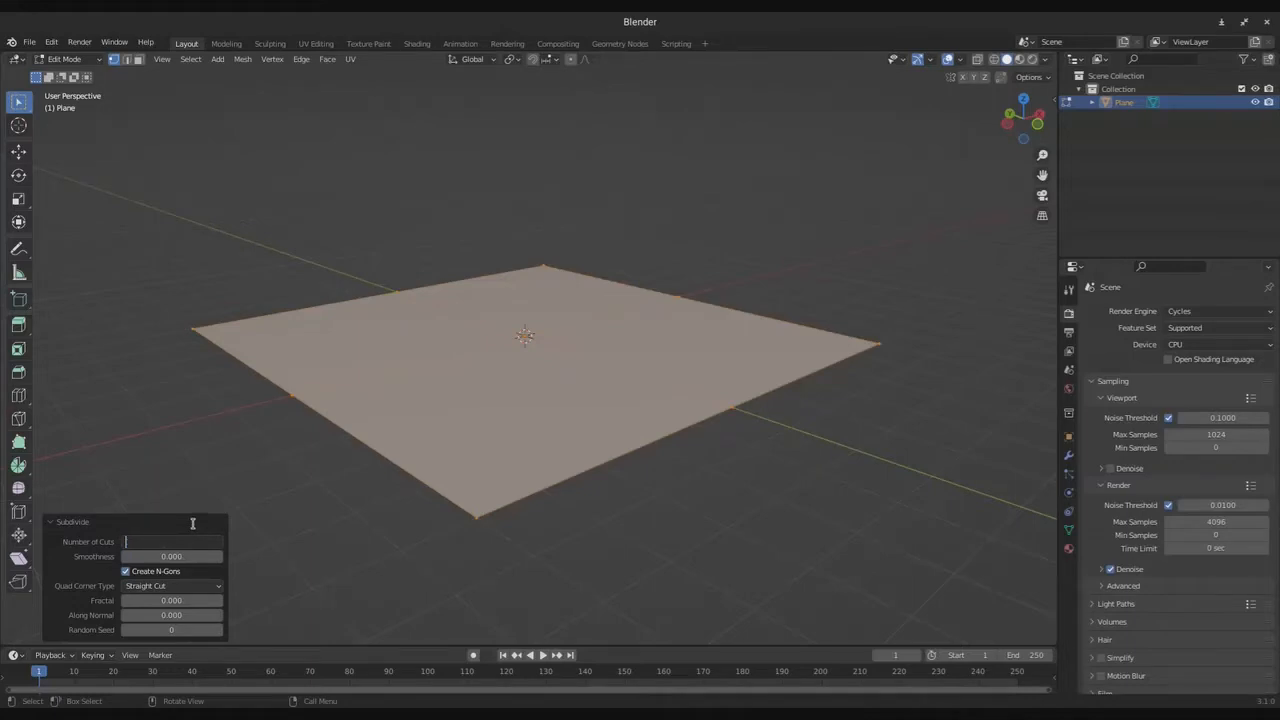
{"action": "type", "text": "25"}
{"action": "key", "text": "Return"}
{"action": "left_click", "coordinate": [169, 537]}
{"action": "type", "text": "100"}
{"action": "key", "text": "Return"}
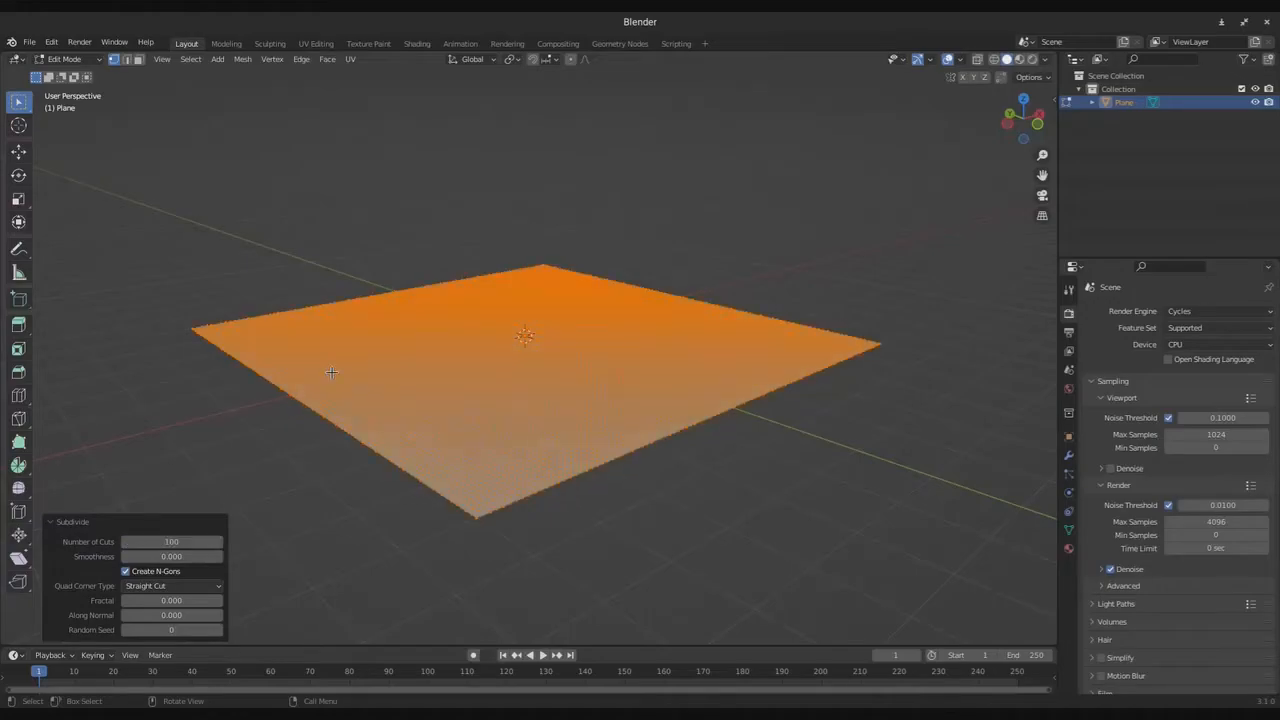
- Deselect all of the plane's vertices, check the dense grid and return to Object Mode
{"action": "key", "text": "alt+a"}
{"action": "middle_click_drag", "start_coordinate": [495, 410], "coordinate": [642, 433]}
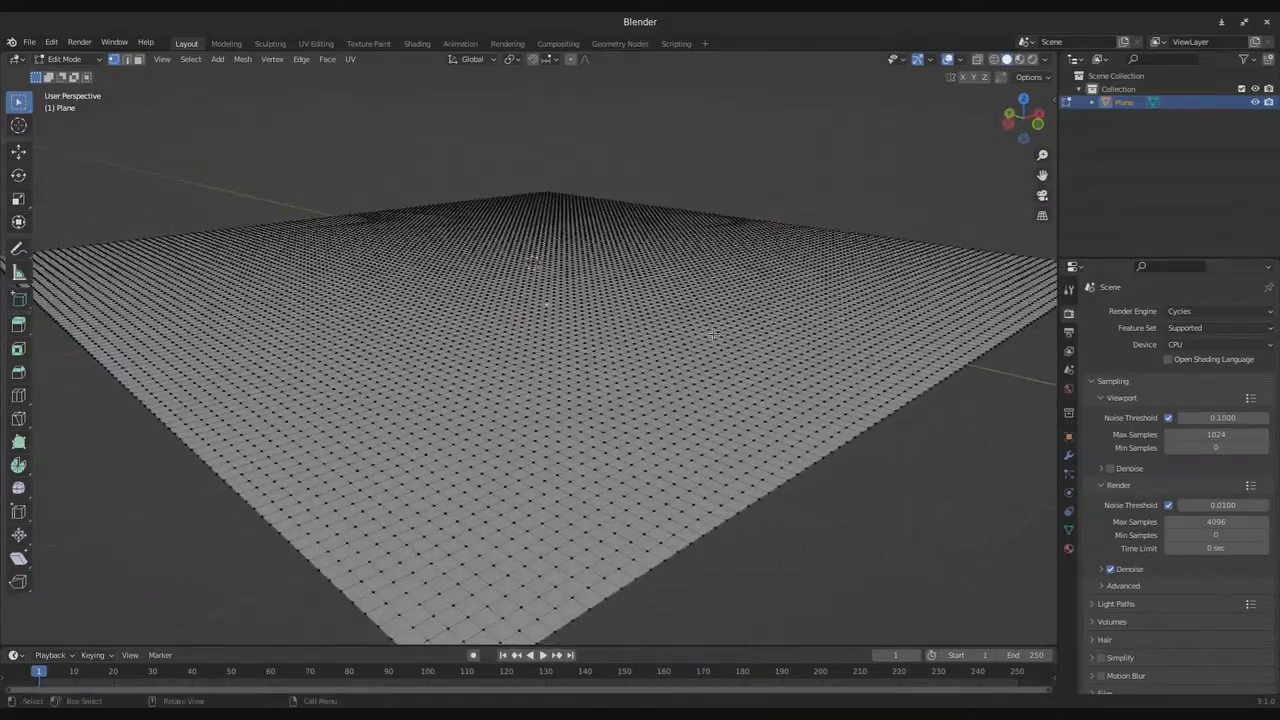
{"action": "key", "text": "Tab"}
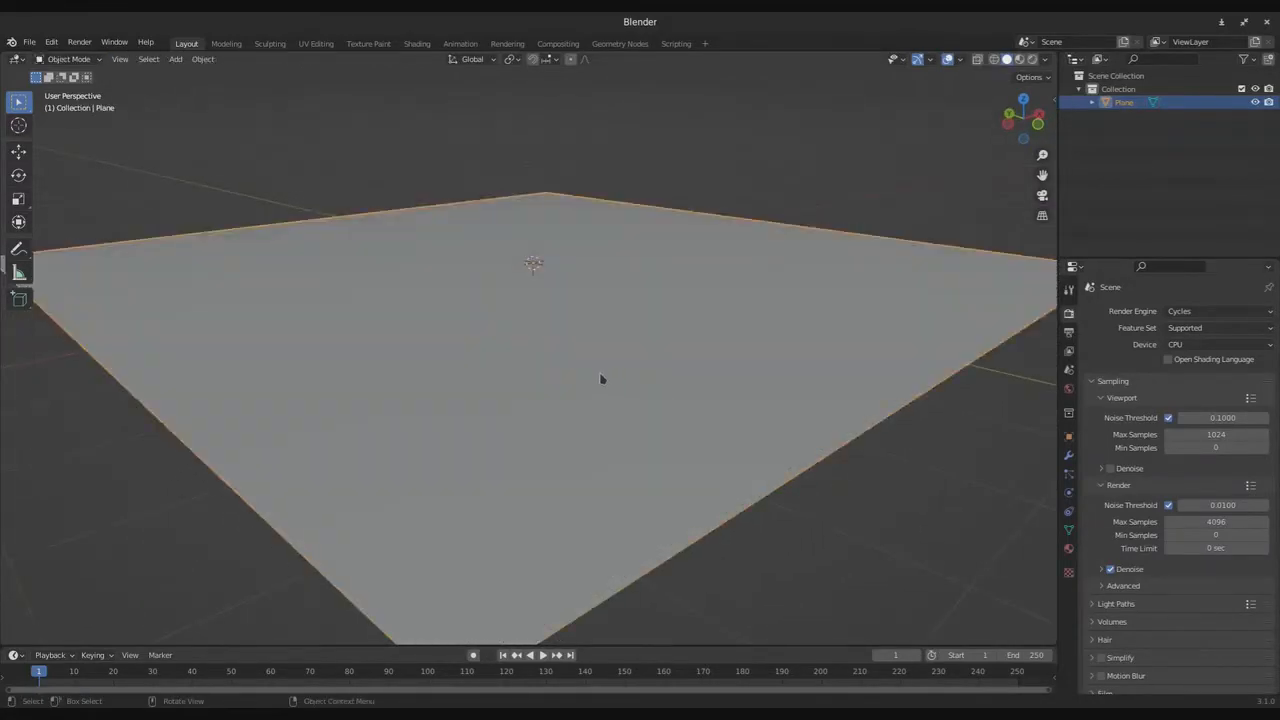
{"action": "key", "text": "Tab"}
{"action": "key", "text": "Tab"}
- Add a Displace modifier to the subdivided plane
{"action": "left_click", "coordinate": [1068, 455]}
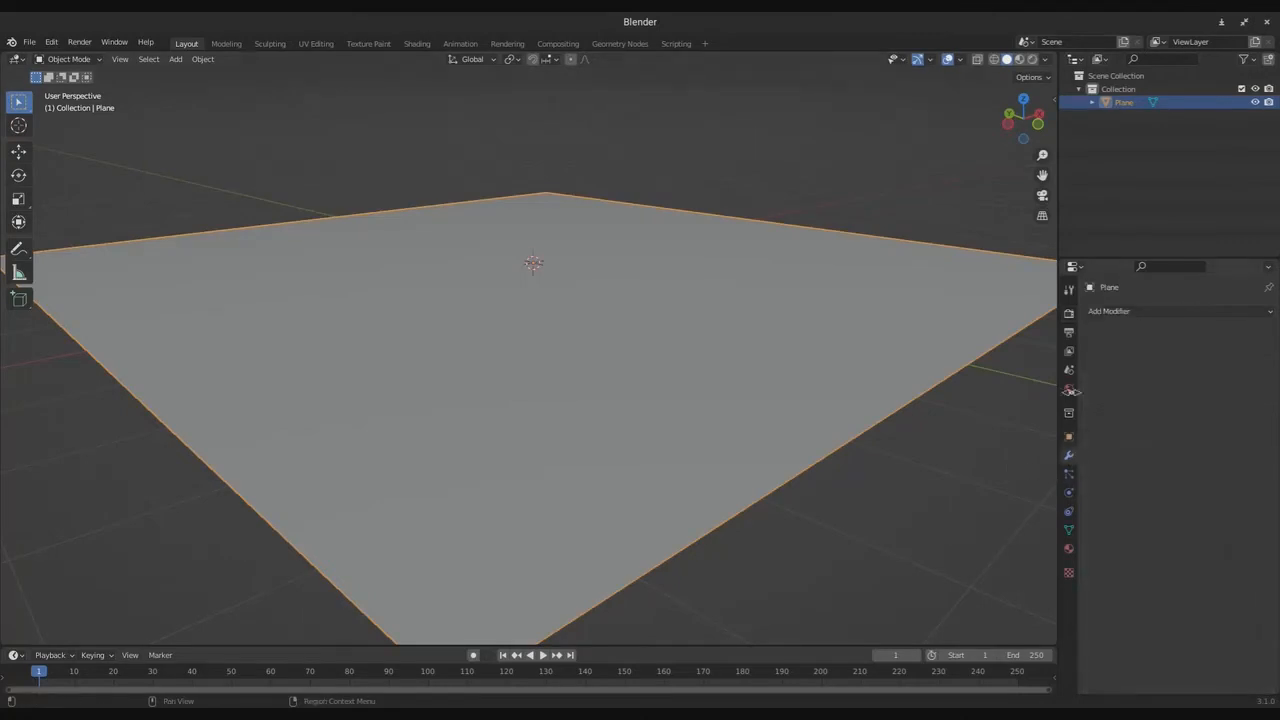
{"action": "left_click", "coordinate": [1135, 312]}
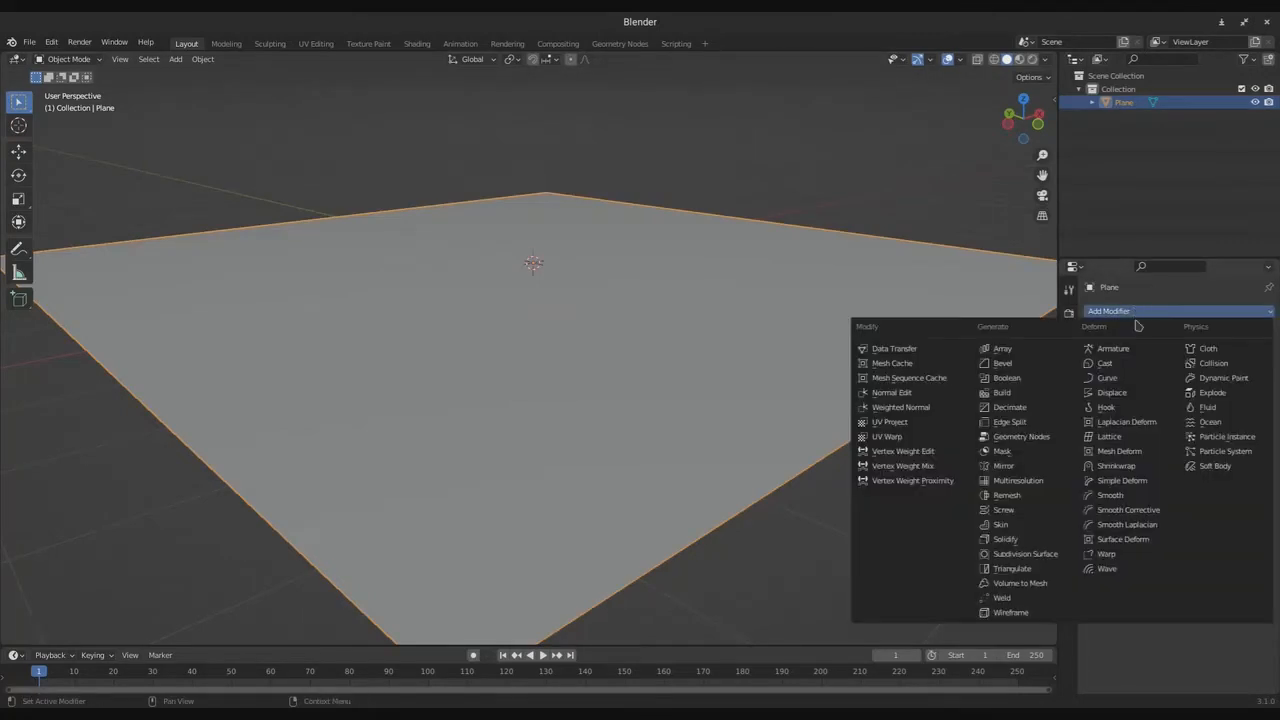
{"action": "left_click", "coordinate": [1126, 398]}
{"action": "scroll", "coordinate": [697, 308], "scroll_direction": "down", "scroll_amount": 2}
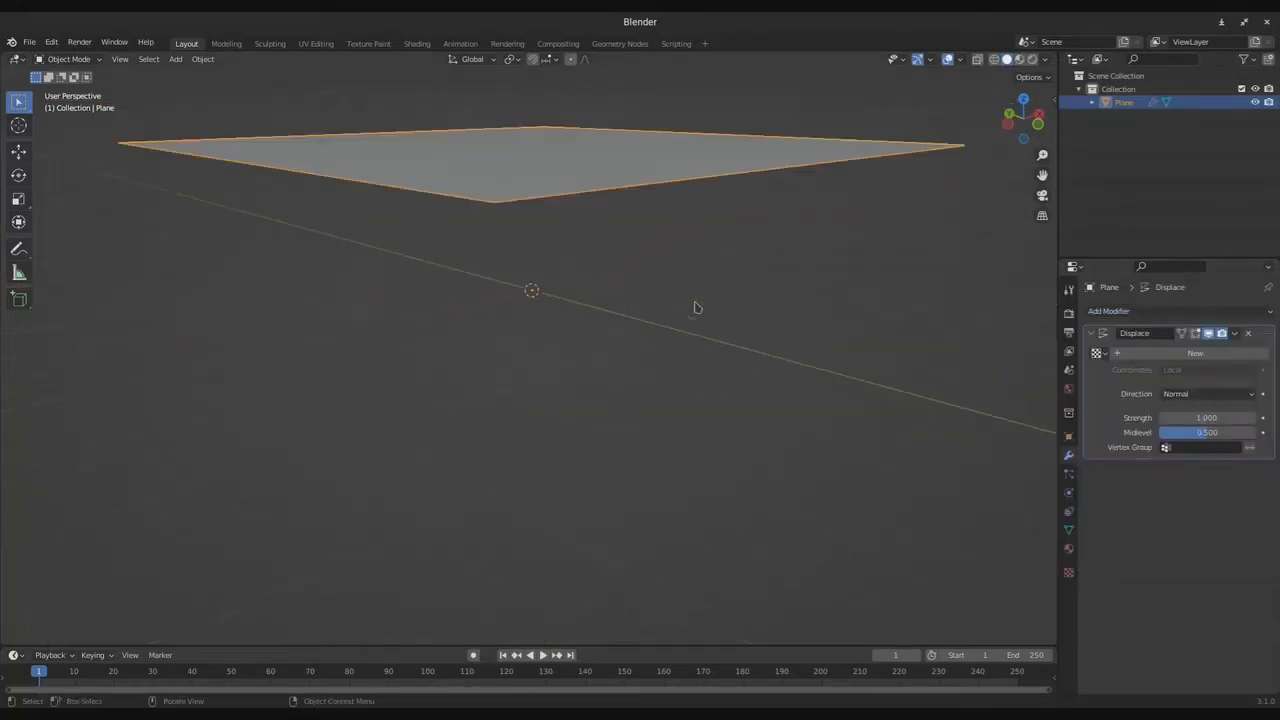
{"action": "middle_click_drag", "start_coordinate": [697, 308], "coordinate": [605, 353]}
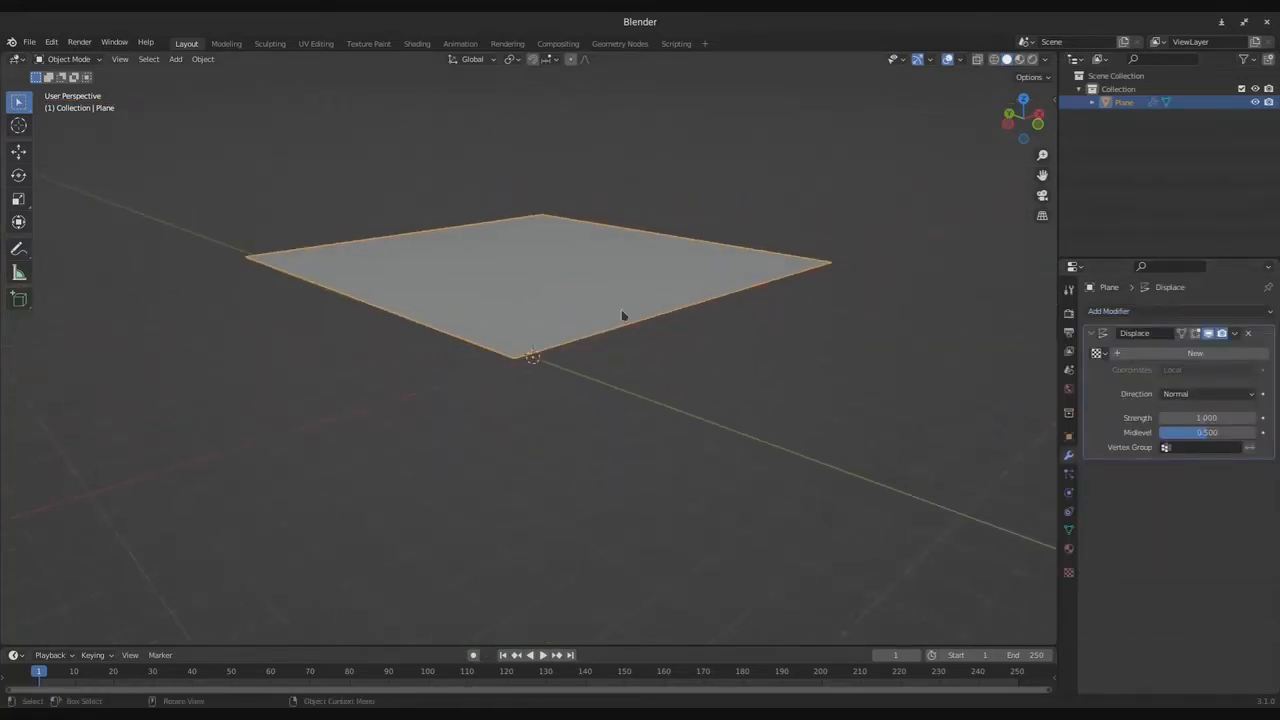
- Create a new texture for the Displace modifier and set its type to Clouds
{"action": "left_click", "coordinate": [1153, 355]}
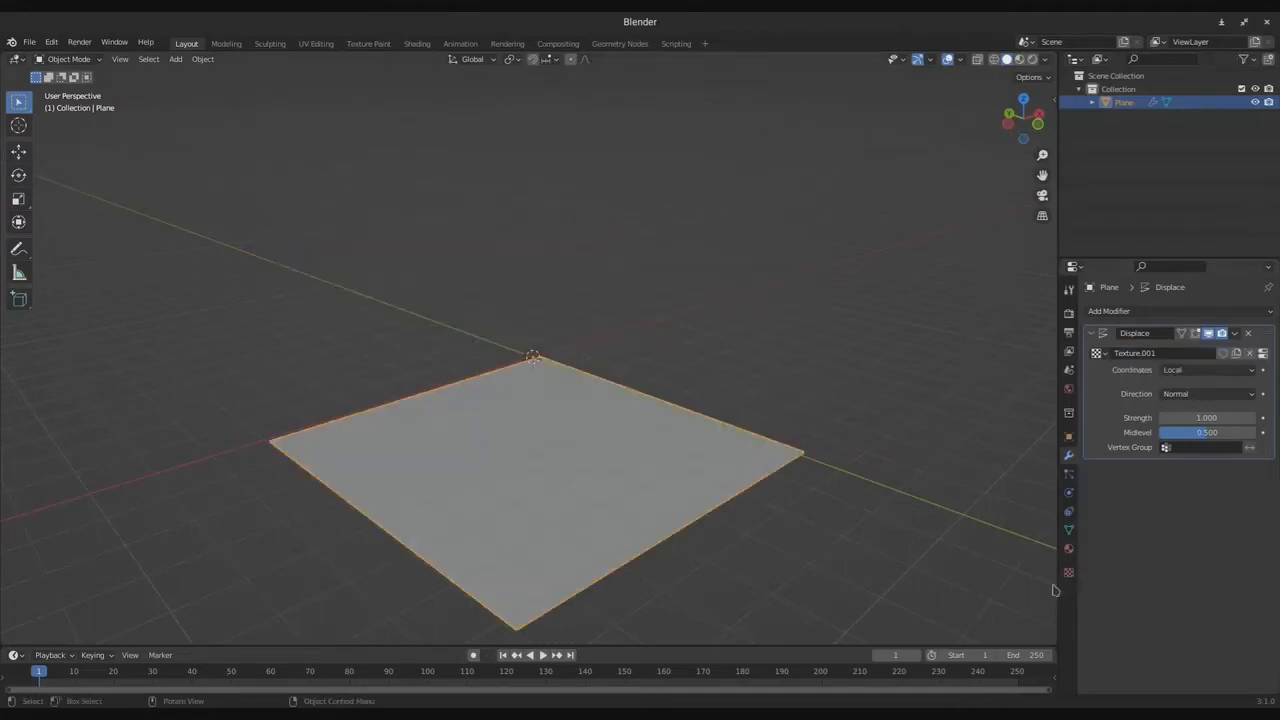
{"action": "left_click", "coordinate": [1068, 572]}
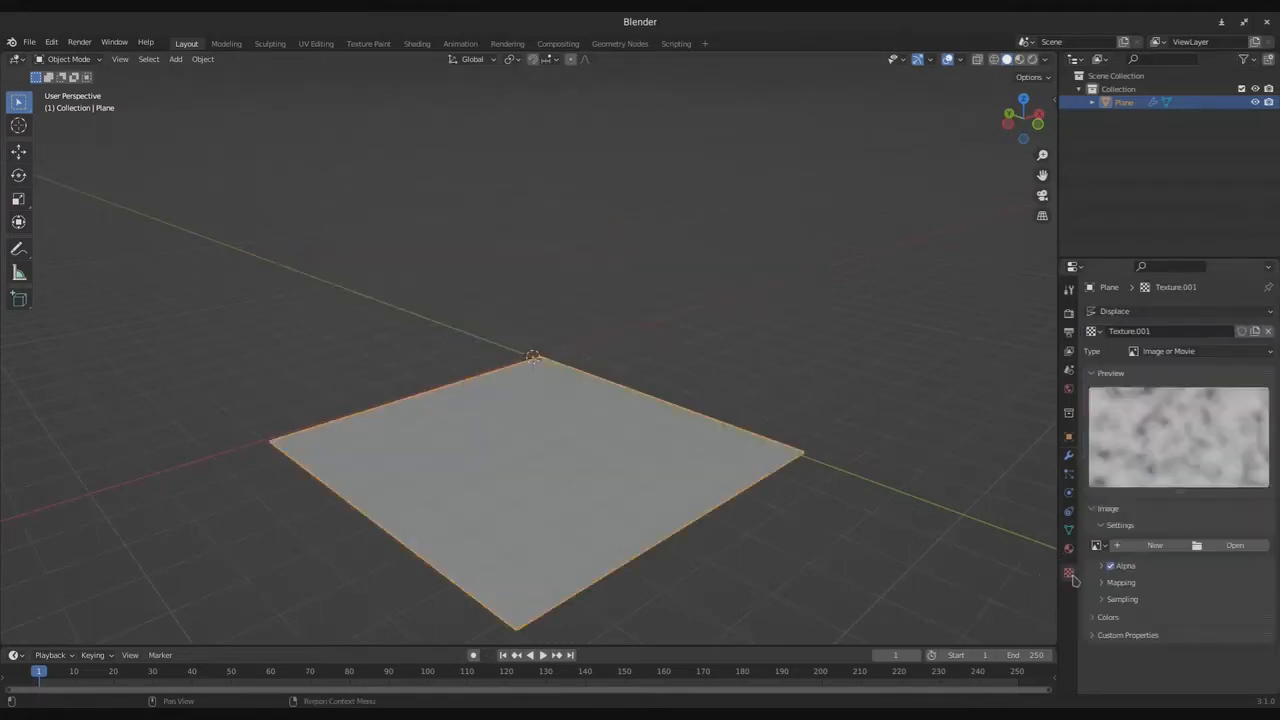
{"action": "left_click", "coordinate": [1158, 355]}
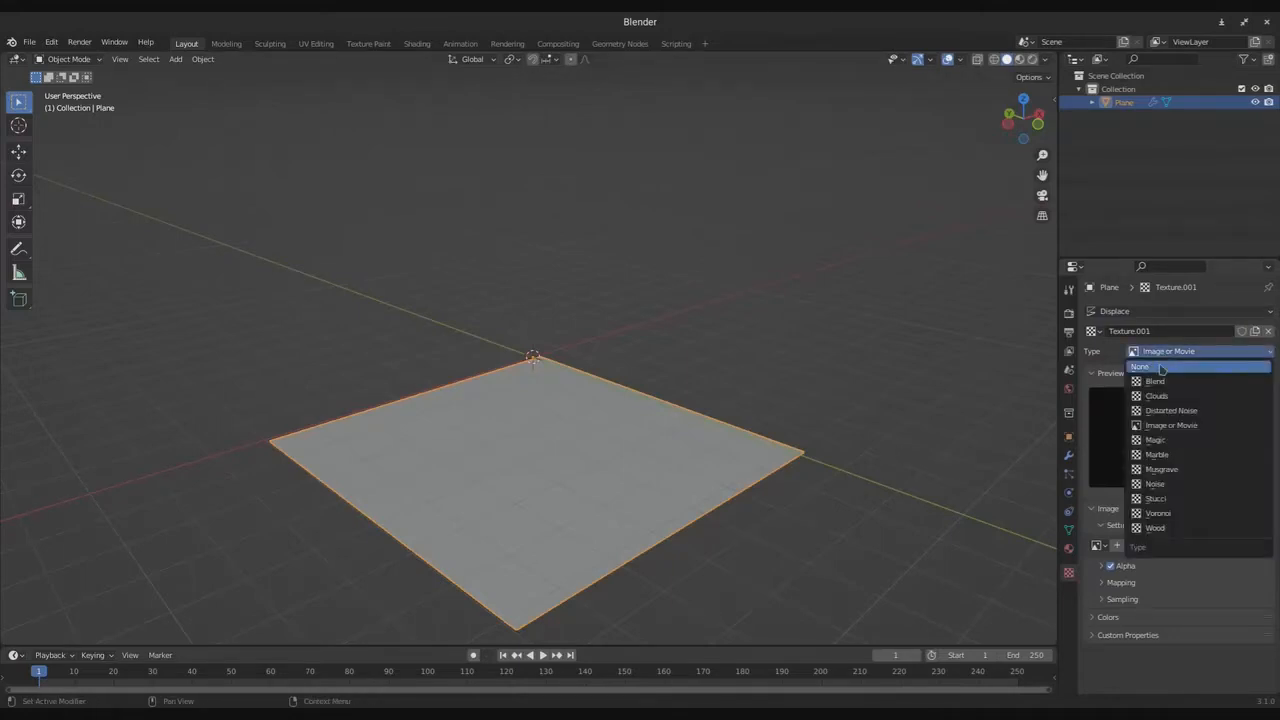
{"action": "left_click", "coordinate": [1158, 398]}
{"action": "middle_click_drag", "start_coordinate": [597, 413], "coordinate": [568, 401]}
{"action": "scroll", "coordinate": [488, 432], "scroll_direction": "up", "scroll_amount": 2}
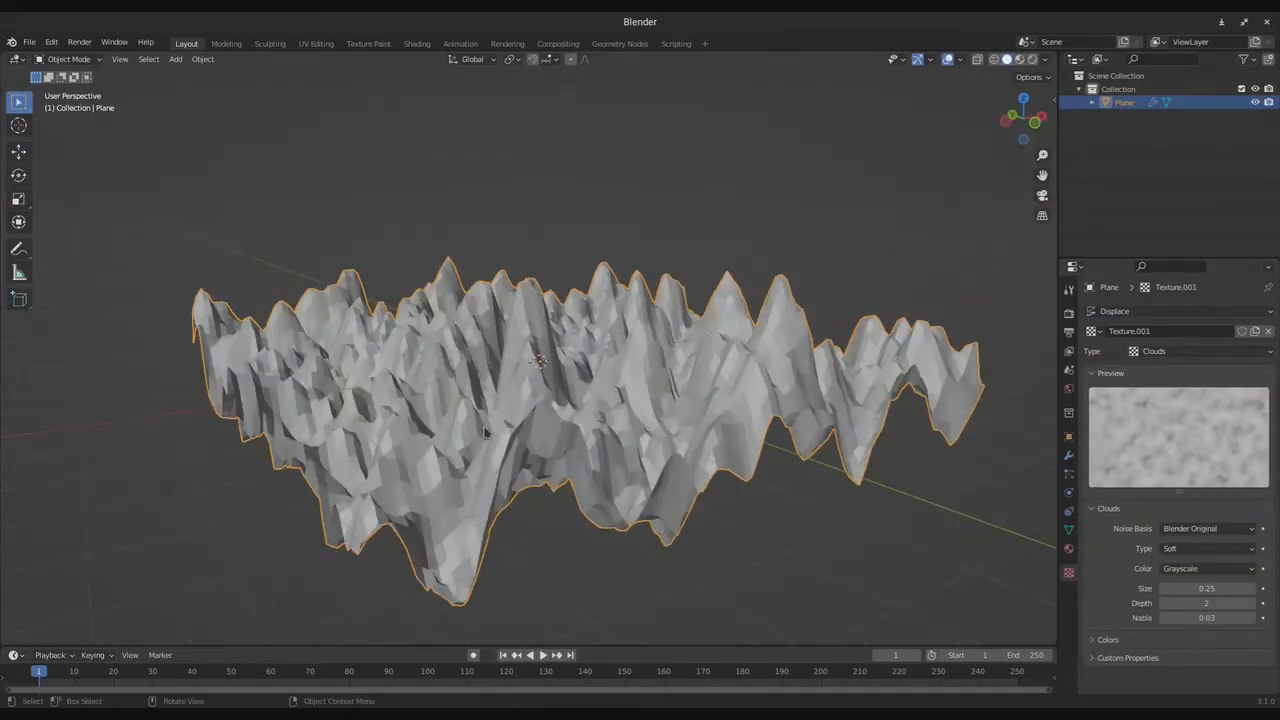
{"action": "middle_click_drag", "start_coordinate": [474, 430], "coordinate": [485, 405]}
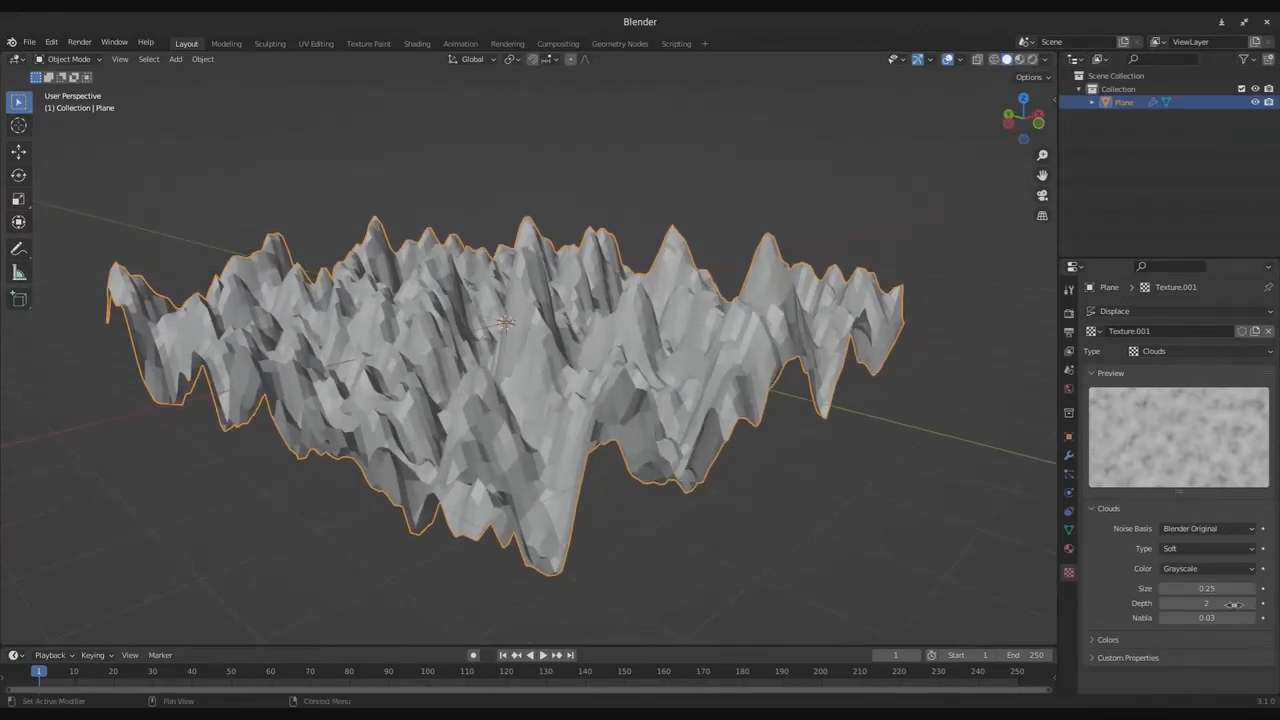
- Lower the Displace modifier's strength in stages to 0.25, 0.125 and 0.0625
{"action": "left_click", "coordinate": [1068, 455]}
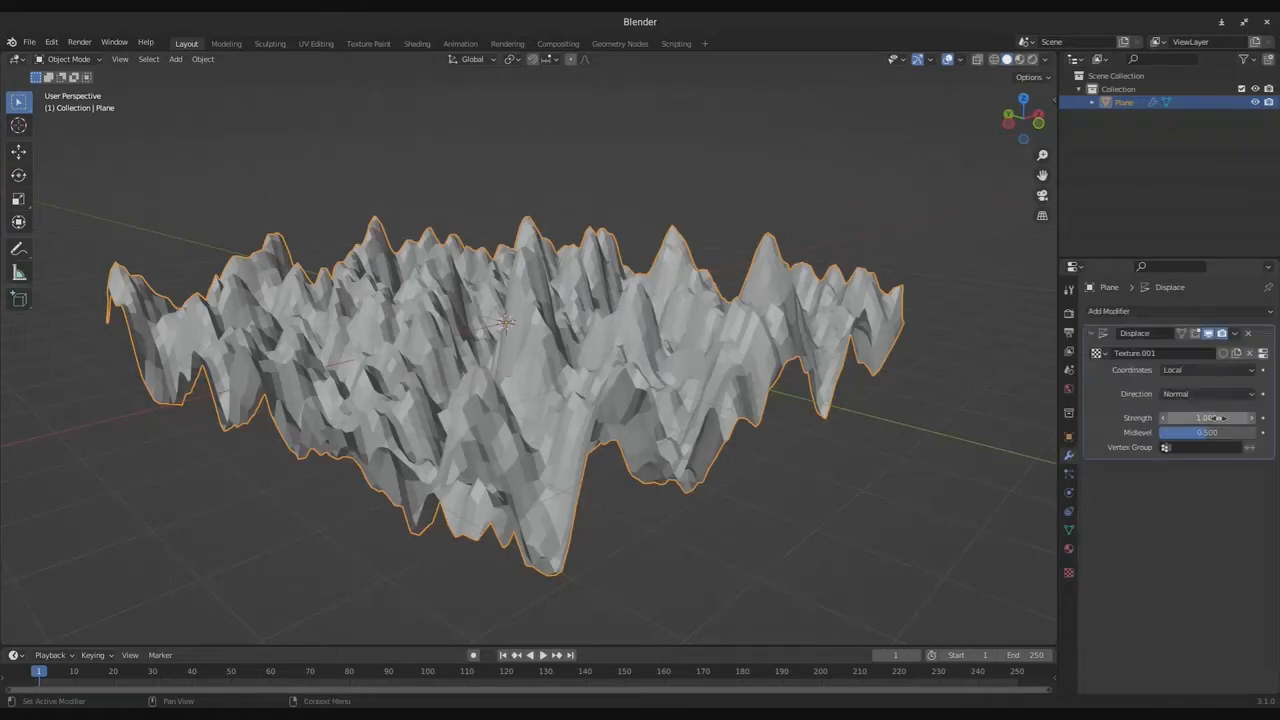
{"action": "left_click", "coordinate": [1208, 417]}
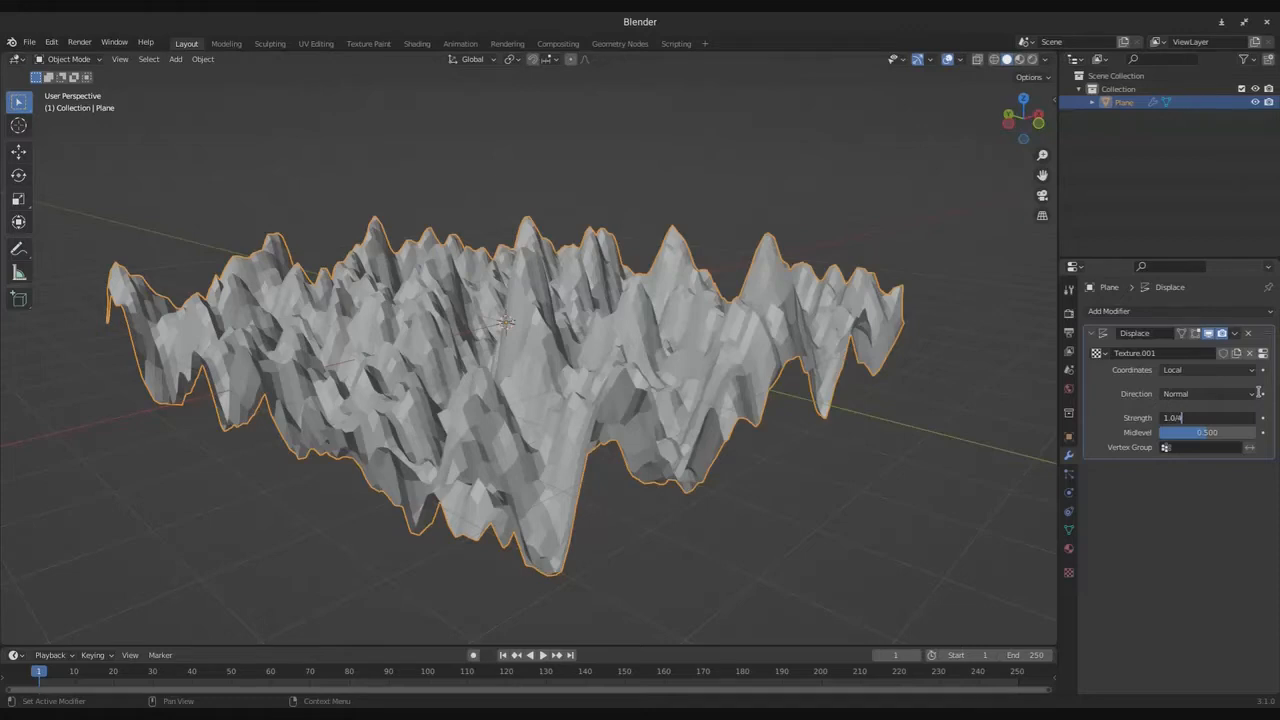
{"action": "type", "text": "/4"}
{"action": "key", "text": "Return"}
{"action": "left_click_drag", "start_coordinate": [1242, 418], "coordinate": [1207, 417]}
{"action": "left_click", "coordinate": [1207, 417]}
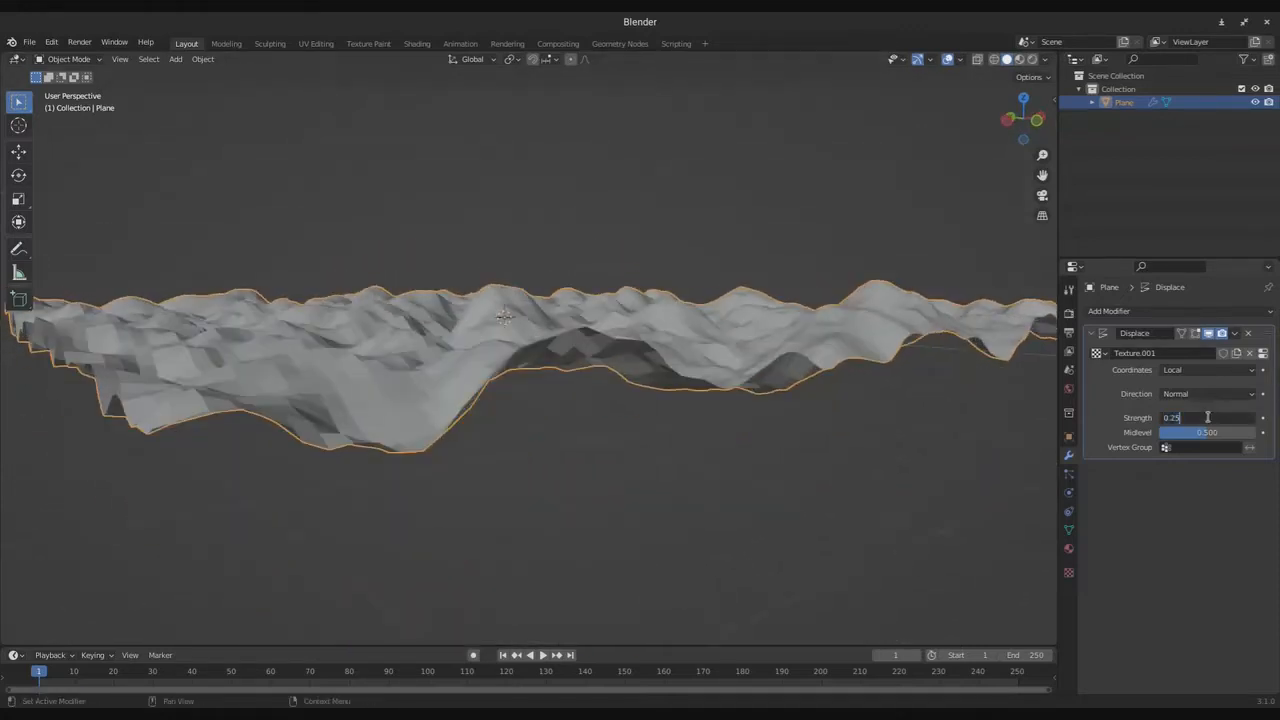
{"action": "key", "text": "Return"}
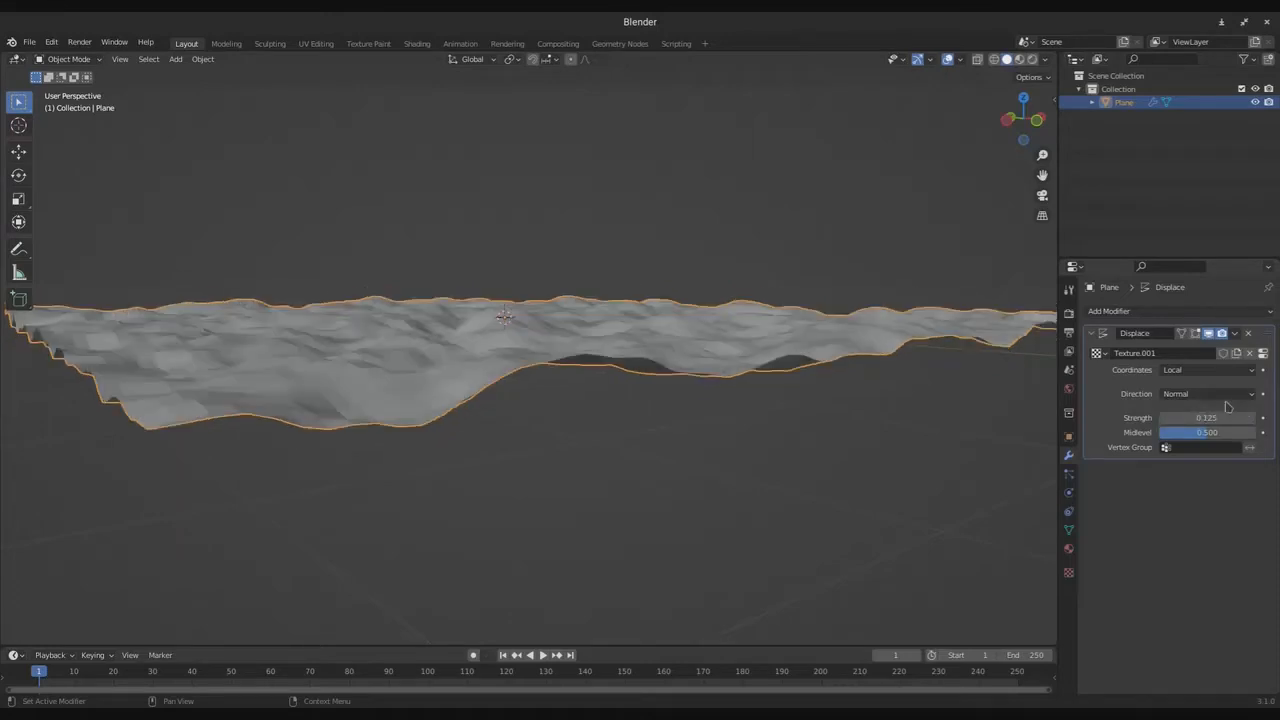
{"action": "left_click", "coordinate": [1232, 417]}
{"action": "type", "text": "/2"}
{"action": "key", "text": "Return"}
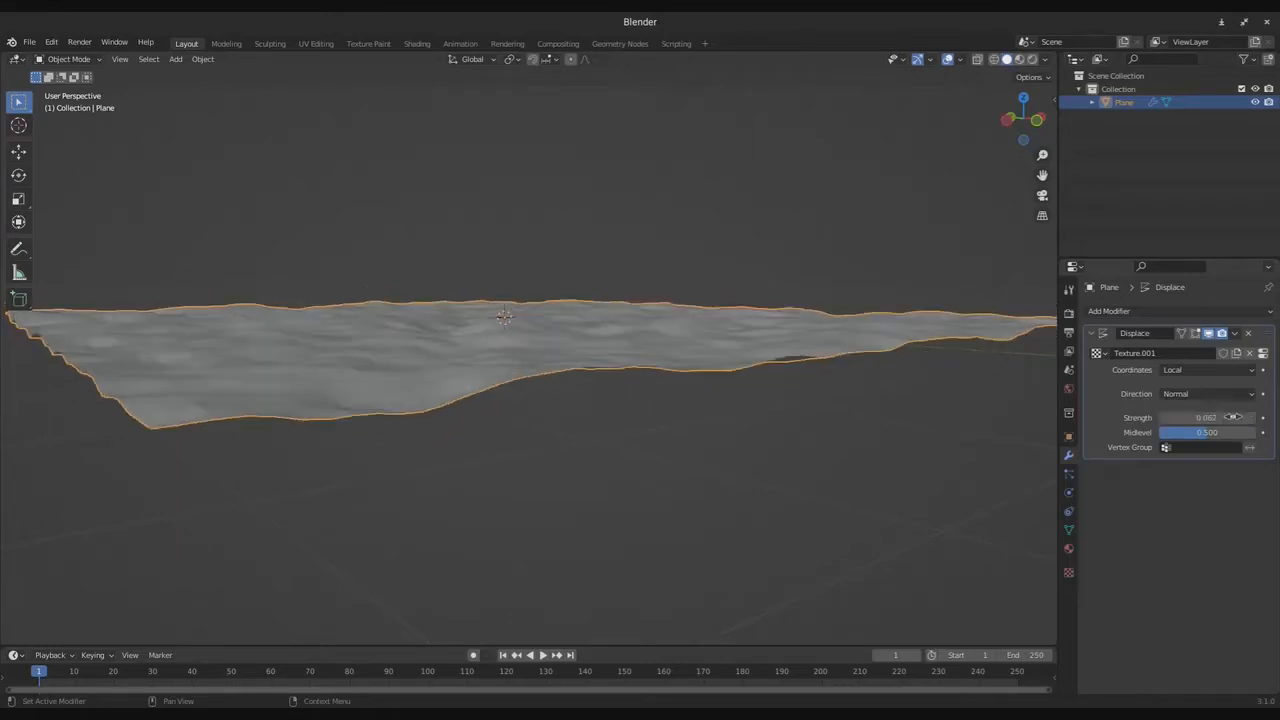
{"action": "middle_click_drag", "start_coordinate": [580, 300], "coordinate": [628, 337]}
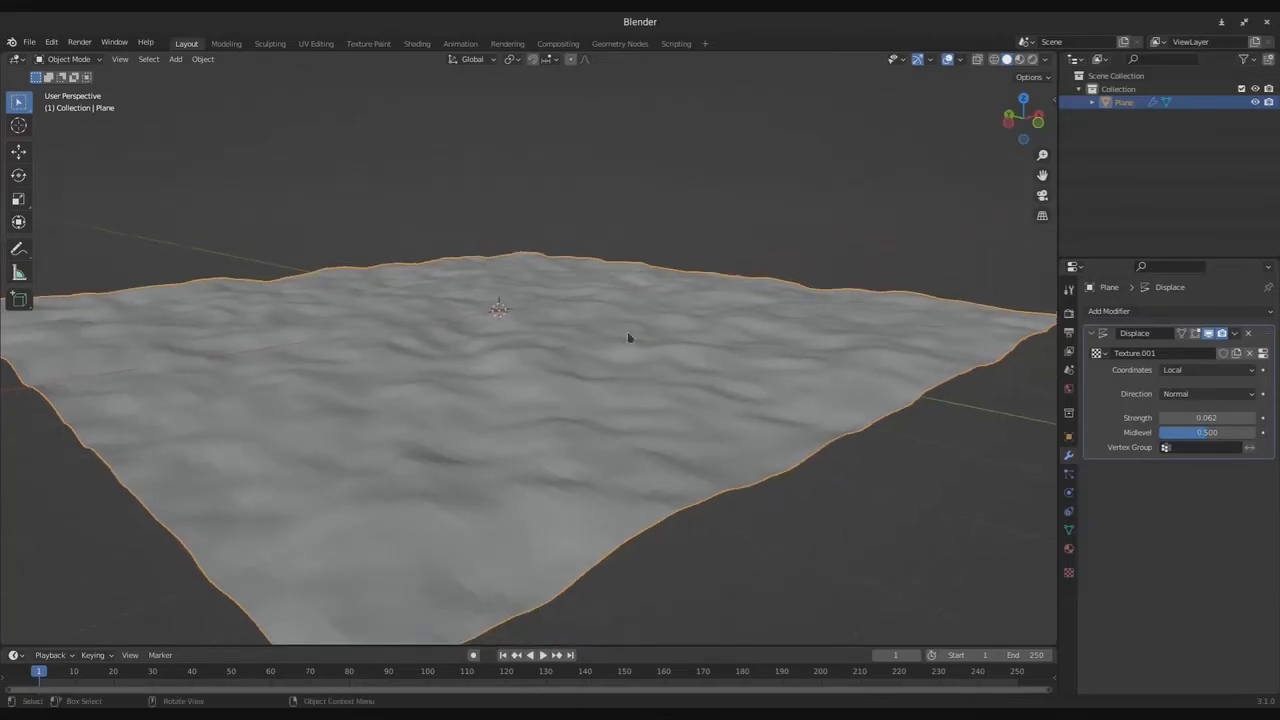
- Apply smooth shading to the displaced plane
{"action": "right_click", "coordinate": [484, 334]}
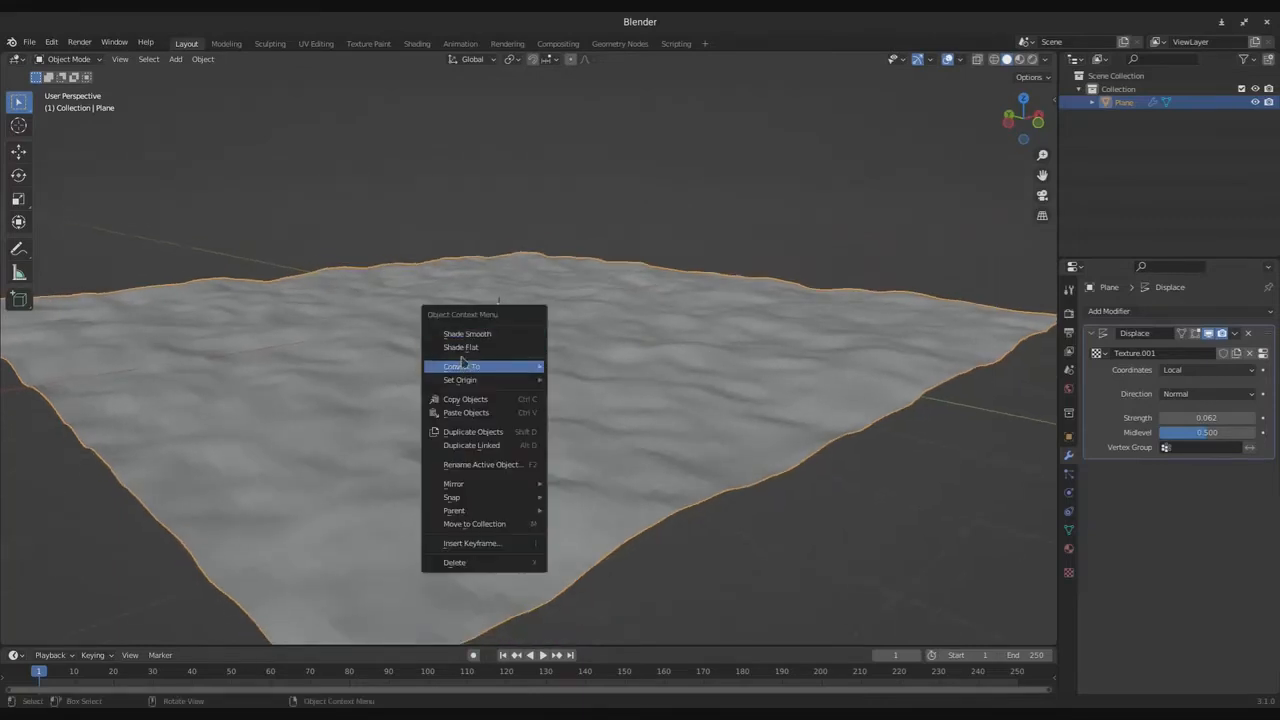
{"action": "left_click", "coordinate": [479, 336]}
{"action": "middle_click_drag", "start_coordinate": [491, 406], "coordinate": [717, 423]}
- Halve the Displace modifier's strength once more, to about 0.031
{"action": "left_click", "coordinate": [1238, 418]}
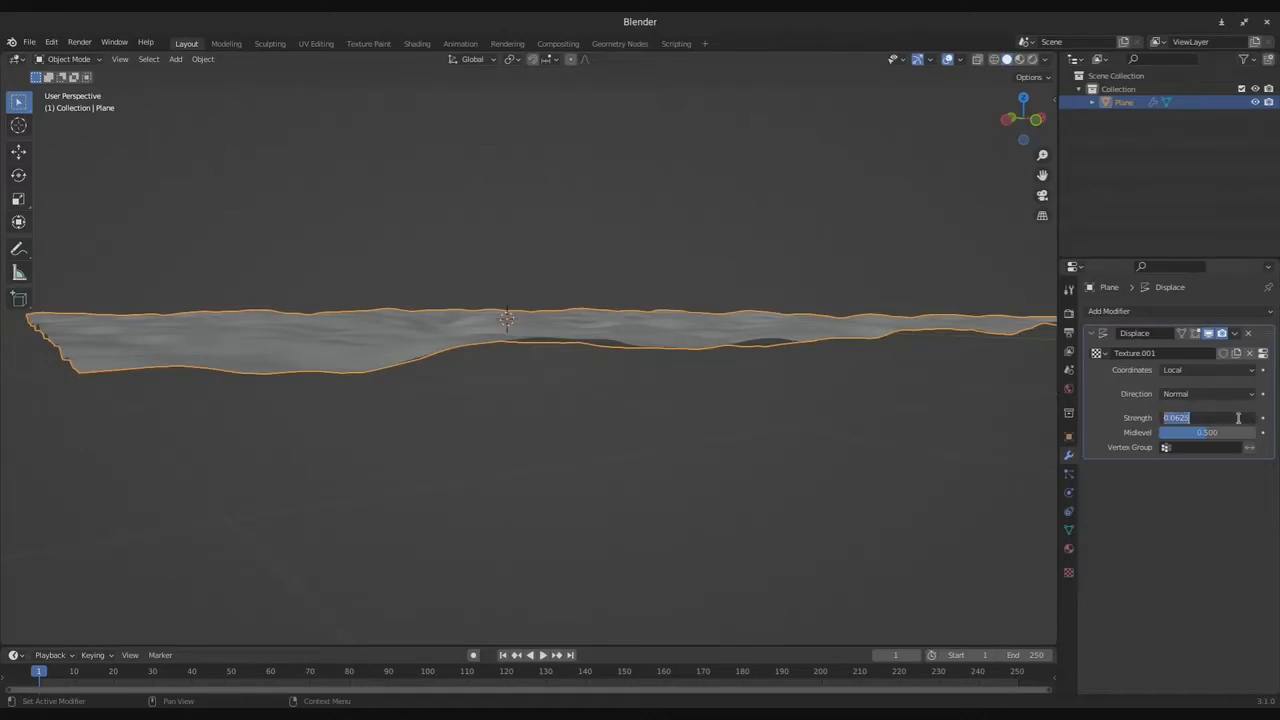
{"action": "left_click", "coordinate": [1238, 418]}
{"action": "type", "text": "/2"}
{"action": "key", "text": "Return"}
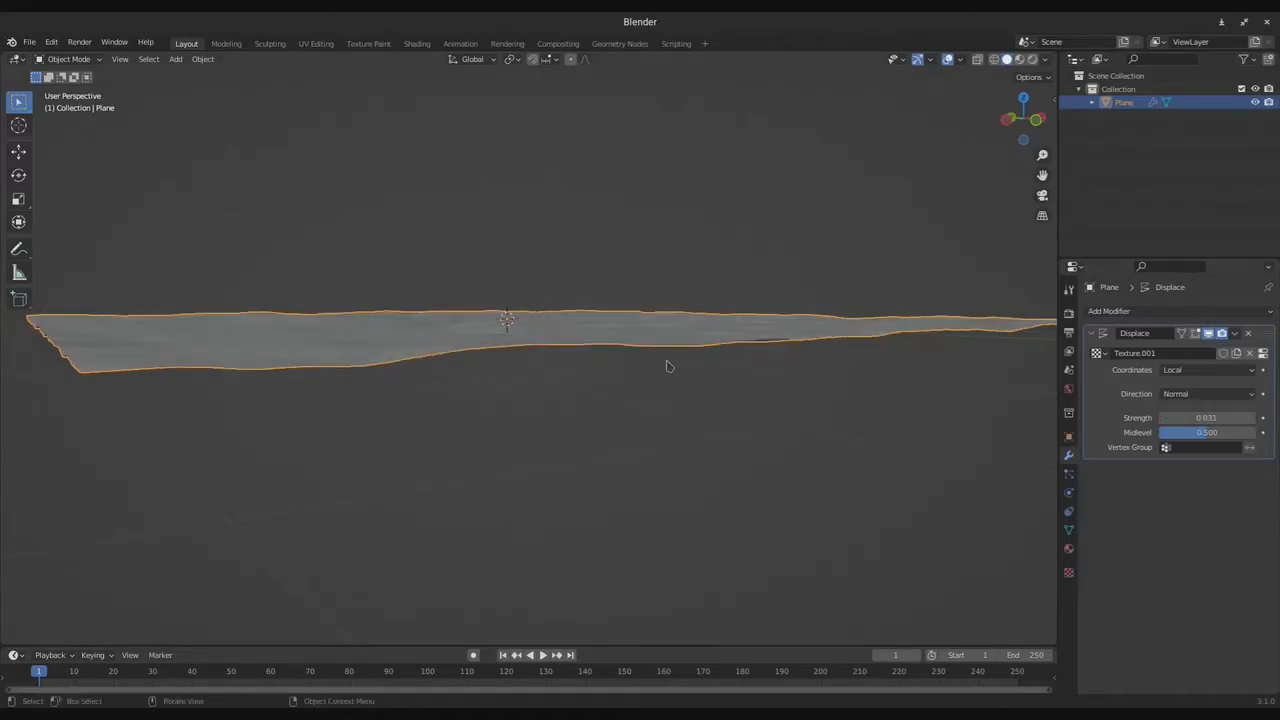
{"action": "middle_click_drag", "start_coordinate": [666, 363], "coordinate": [650, 378]}
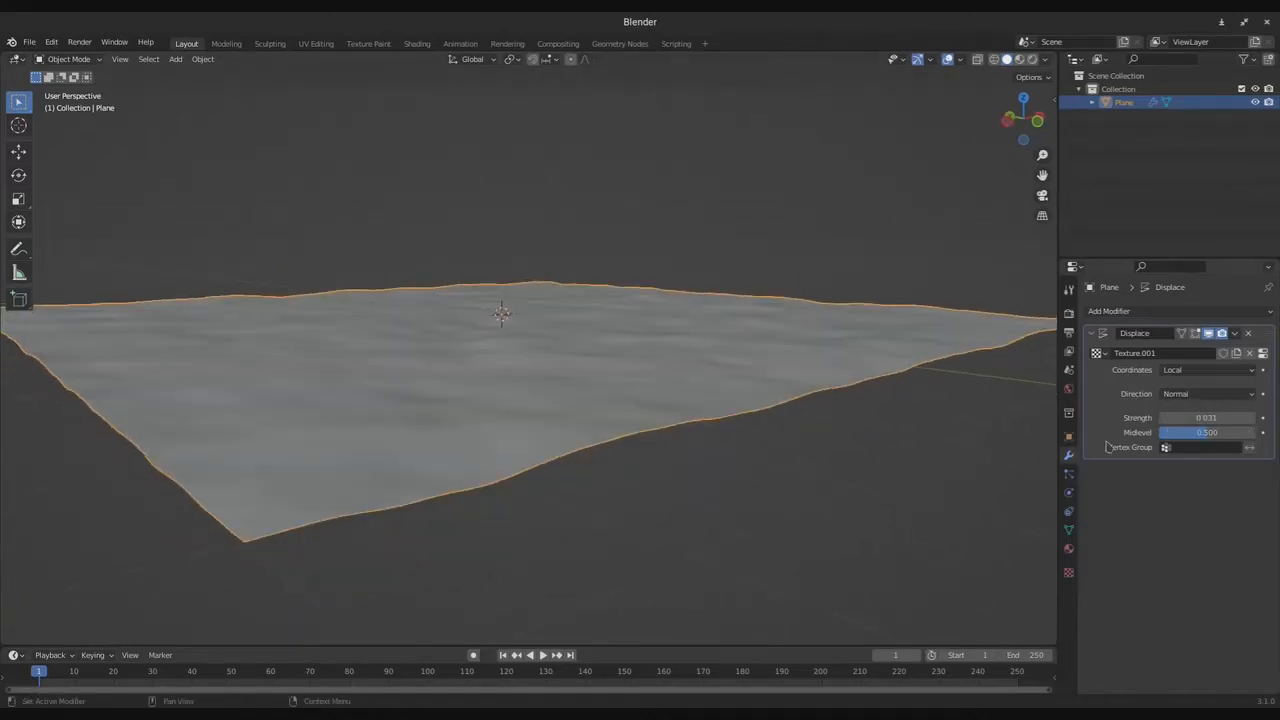
- Try a near-zero size for the Clouds texture, and settle on a size of 0.35
{"action": "left_click", "coordinate": [1068, 572]}
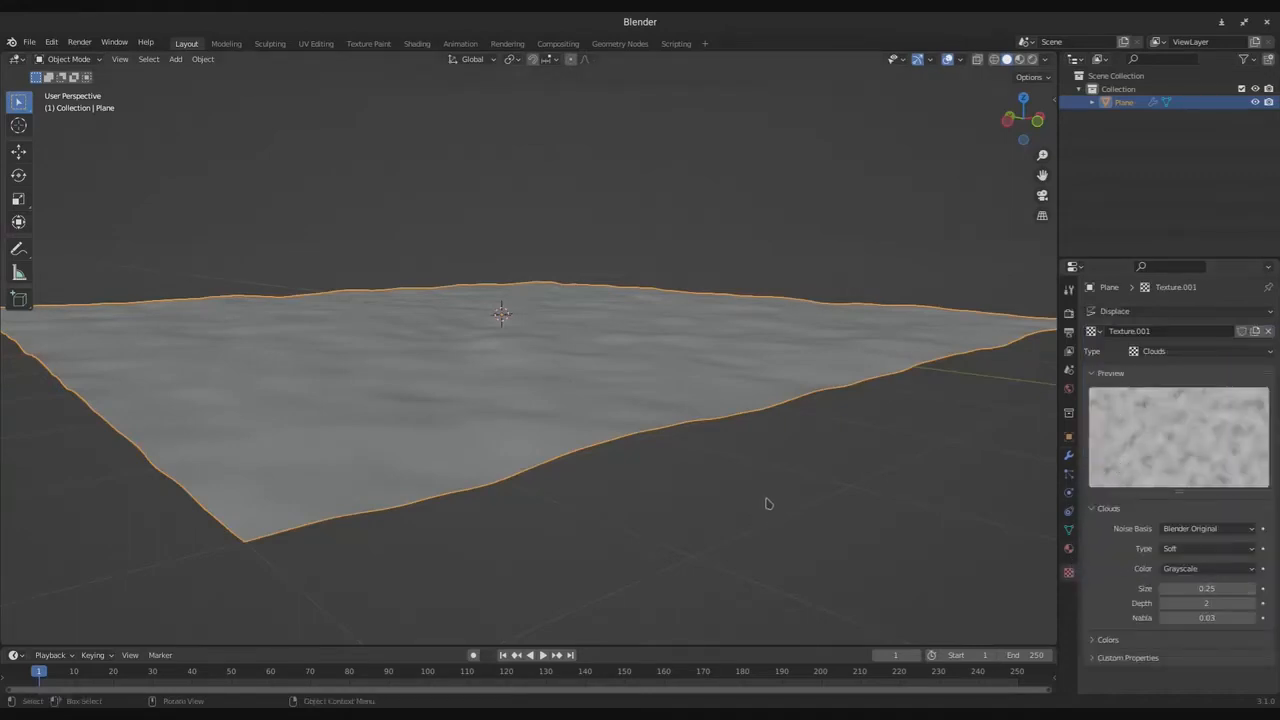
{"action": "middle_click_drag", "start_coordinate": [766, 500], "coordinate": [800, 519]}
{"action": "left_click_drag", "start_coordinate": [1200, 588], "coordinate": [1152, 584]}
{"action": "scroll", "coordinate": [546, 421], "scroll_direction": "down", "scroll_amount": 4}
{"action": "scroll", "coordinate": [547, 460], "scroll_direction": "up", "scroll_amount": 3}
{"action": "middle_click_drag", "start_coordinate": [546, 423], "coordinate": [546, 457]}
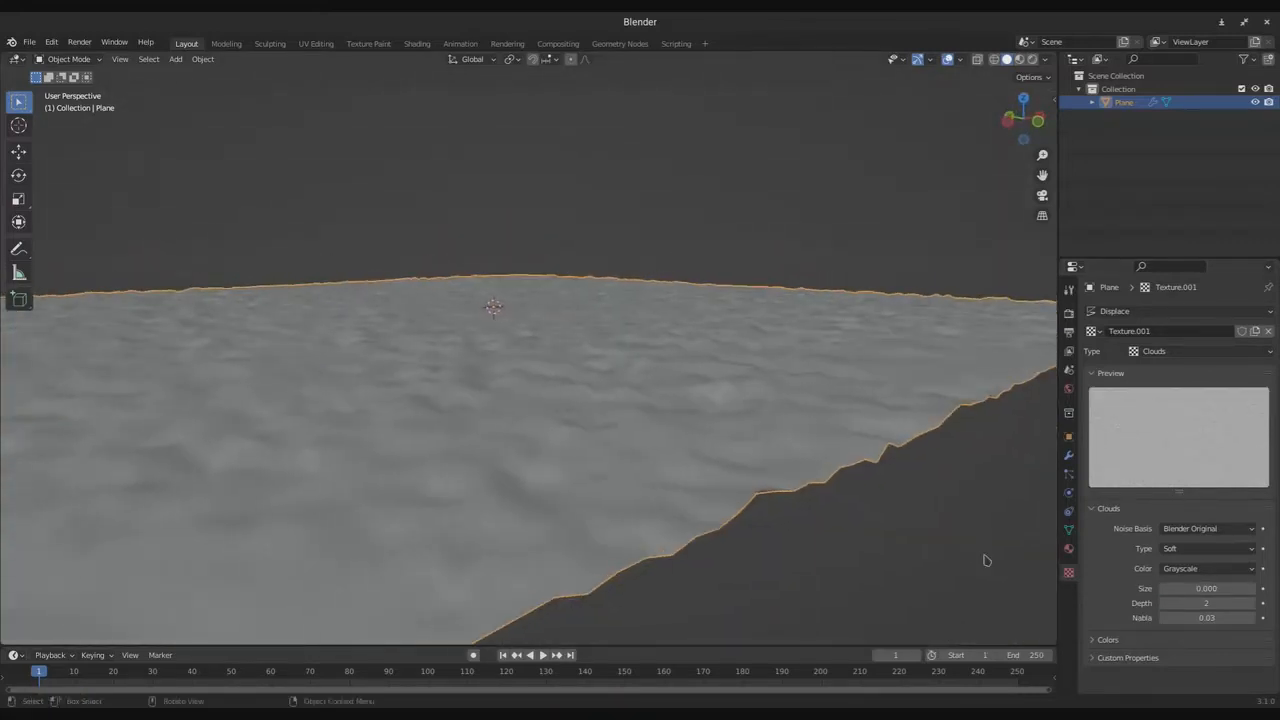
{"action": "left_click_drag", "start_coordinate": [1195, 588], "coordinate": [1272, 588]}
{"action": "scroll", "coordinate": [1000, 406], "scroll_direction": "down", "scroll_amount": 2}
{"action": "middle_click_drag", "start_coordinate": [1000, 406], "coordinate": [1003, 426]}
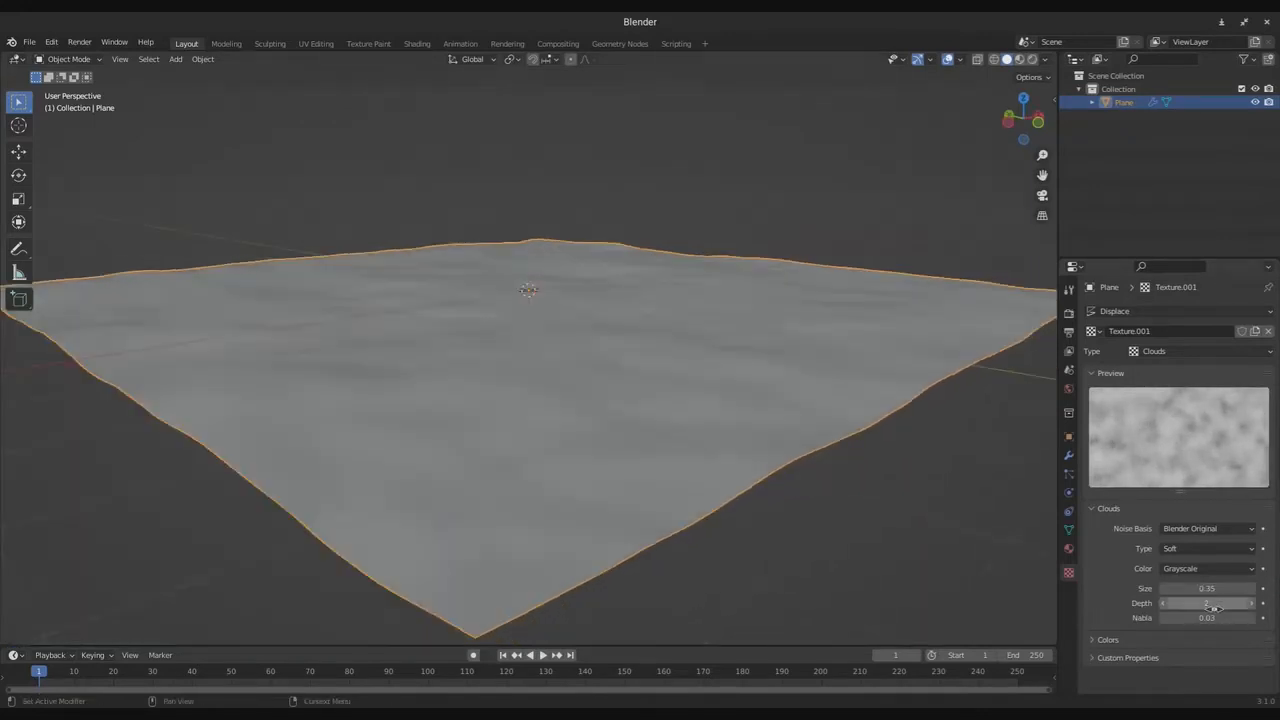
- Try Clouds texture depths of 1, 3 and 24 on the displaced plane
{"action": "middle_click_drag", "start_coordinate": [809, 514], "coordinate": [580, 433]}
{"action": "left_click", "coordinate": [1164, 604]}
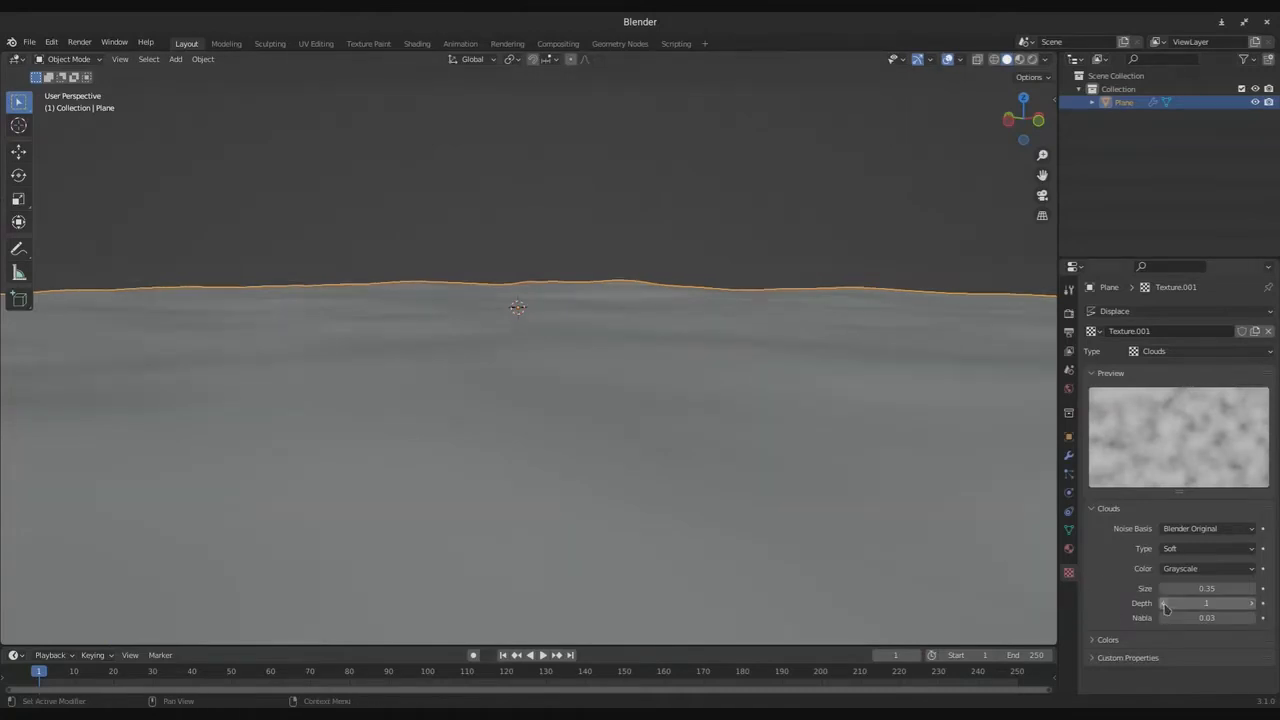
{"action": "left_click", "coordinate": [1254, 605]}
{"action": "left_click", "coordinate": [1254, 605]}
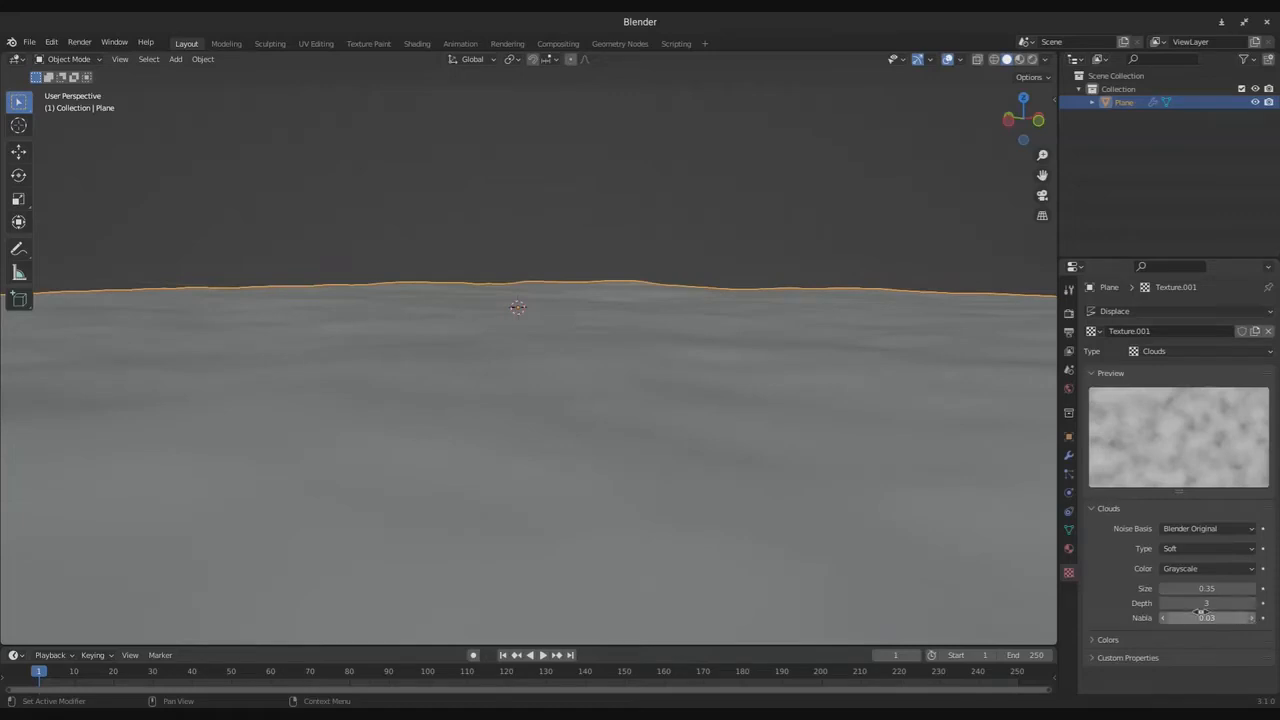
{"action": "left_click_drag", "start_coordinate": [1215, 604], "coordinate": [1272, 606]}
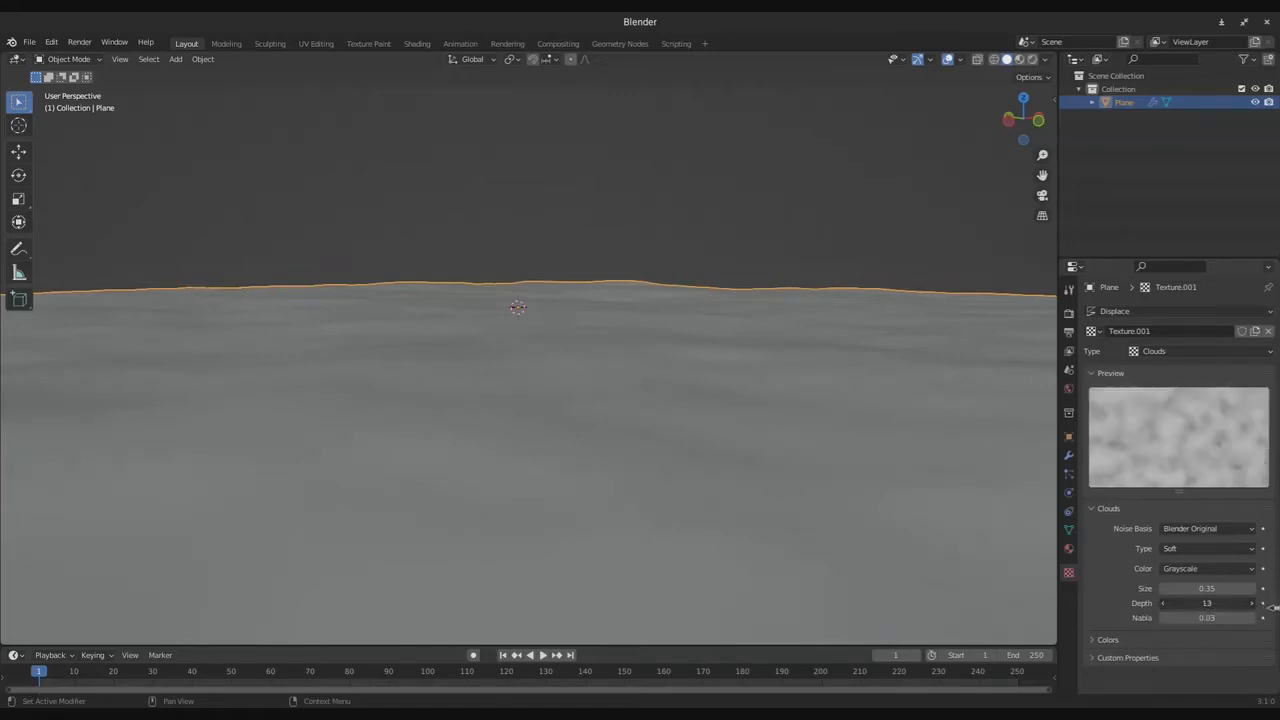
{"action": "middle_click_drag", "start_coordinate": [634, 434], "coordinate": [611, 397]}
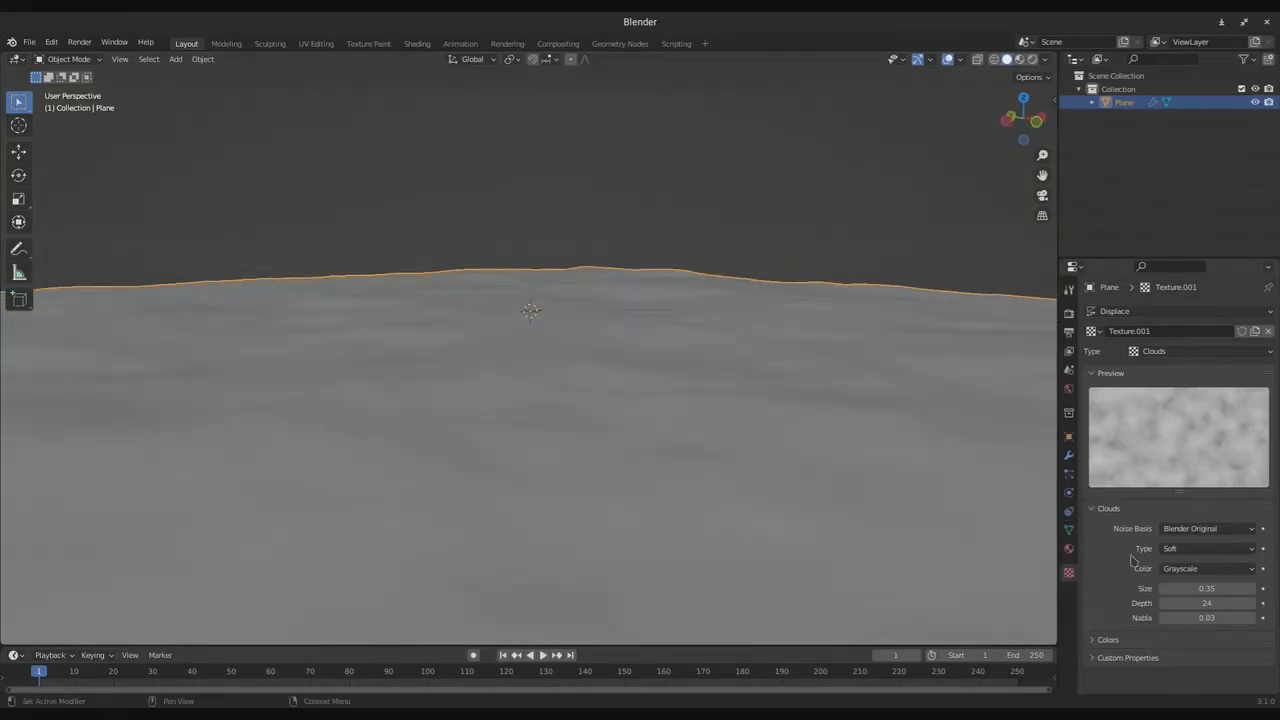
{"action": "middle_click_drag", "start_coordinate": [746, 483], "coordinate": [640, 443]}
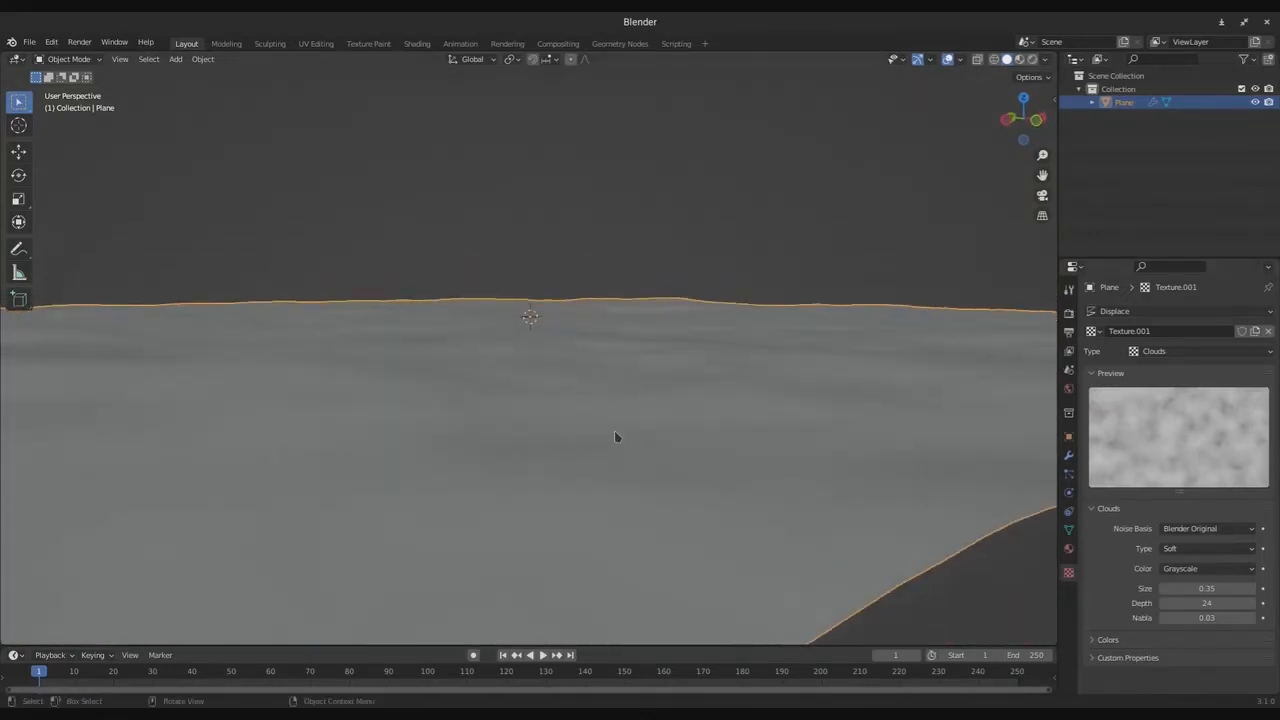
- Reduce the Clouds texture's depth to 1 and check the plane's ripples from different angles
{"action": "left_click", "coordinate": [1191, 604]}
{"action": "type", "text": "2"}
{"action": "key", "text": "Return"}
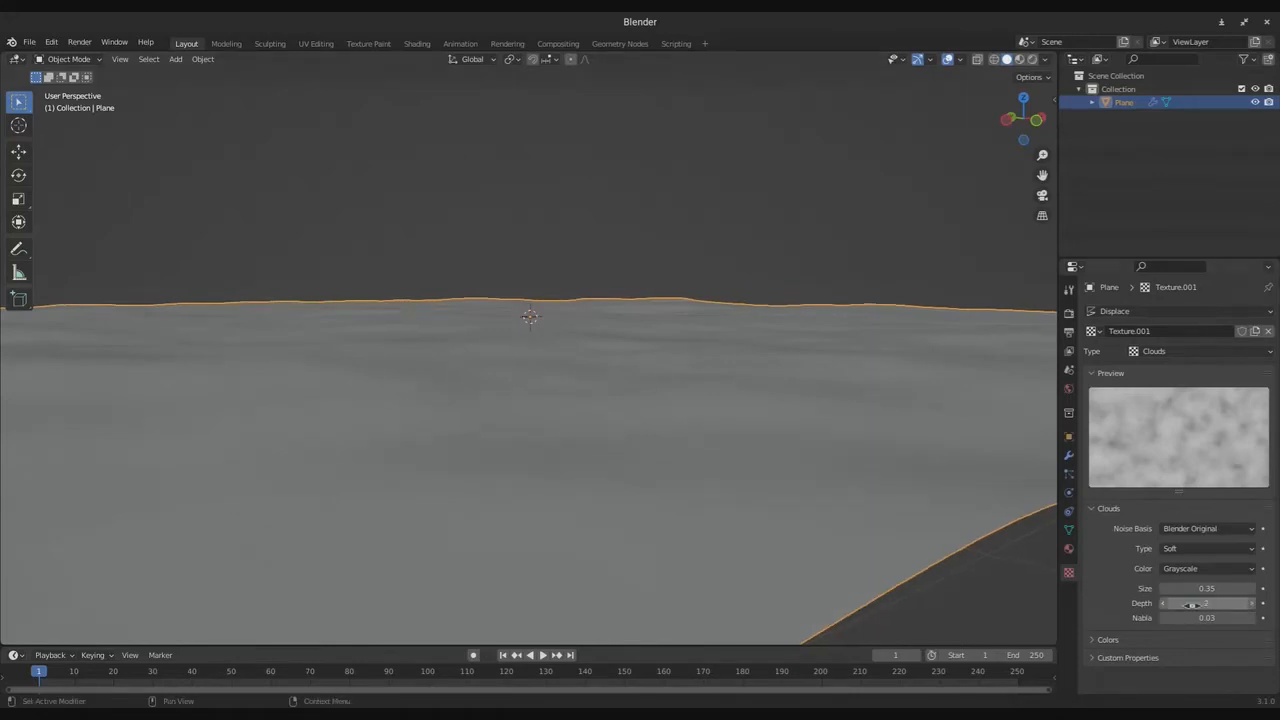
{"action": "left_click", "coordinate": [1191, 604]}
{"action": "key", "text": "Return"}
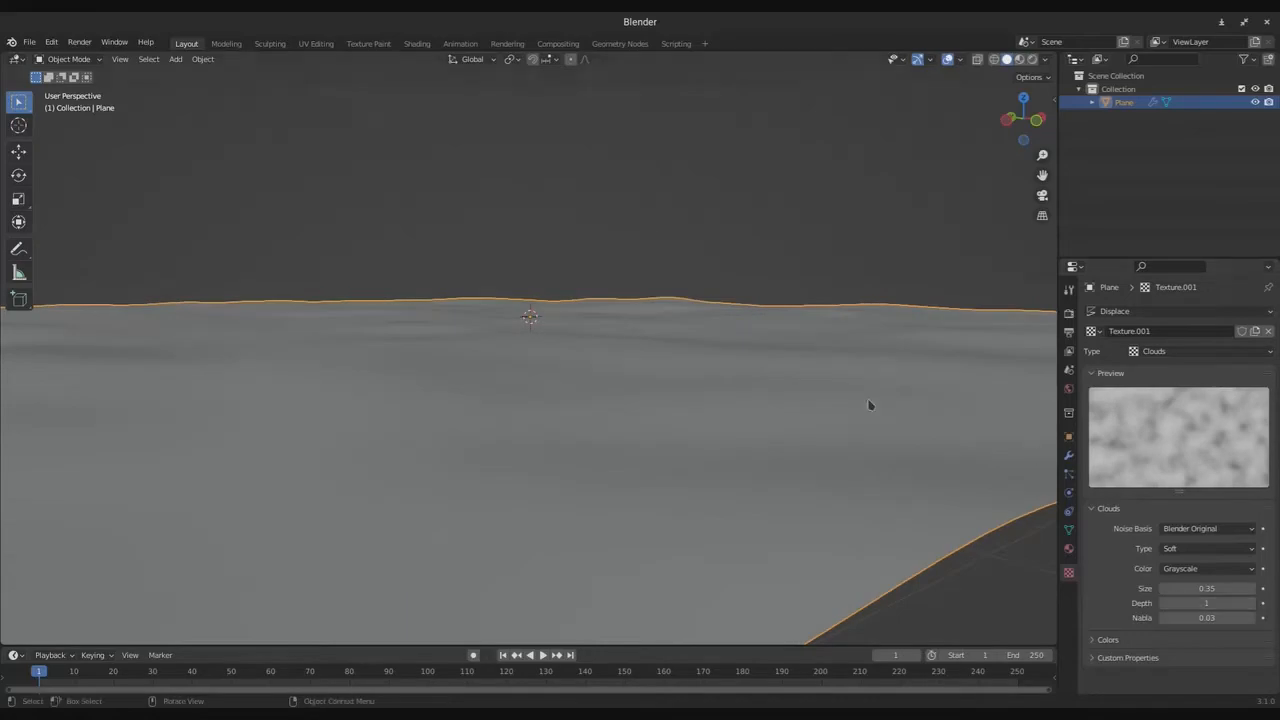
{"action": "scroll", "coordinate": [488, 330], "scroll_direction": "up", "scroll_amount": 1}
{"action": "scroll", "coordinate": [492, 335], "scroll_direction": "down", "scroll_amount": 5}
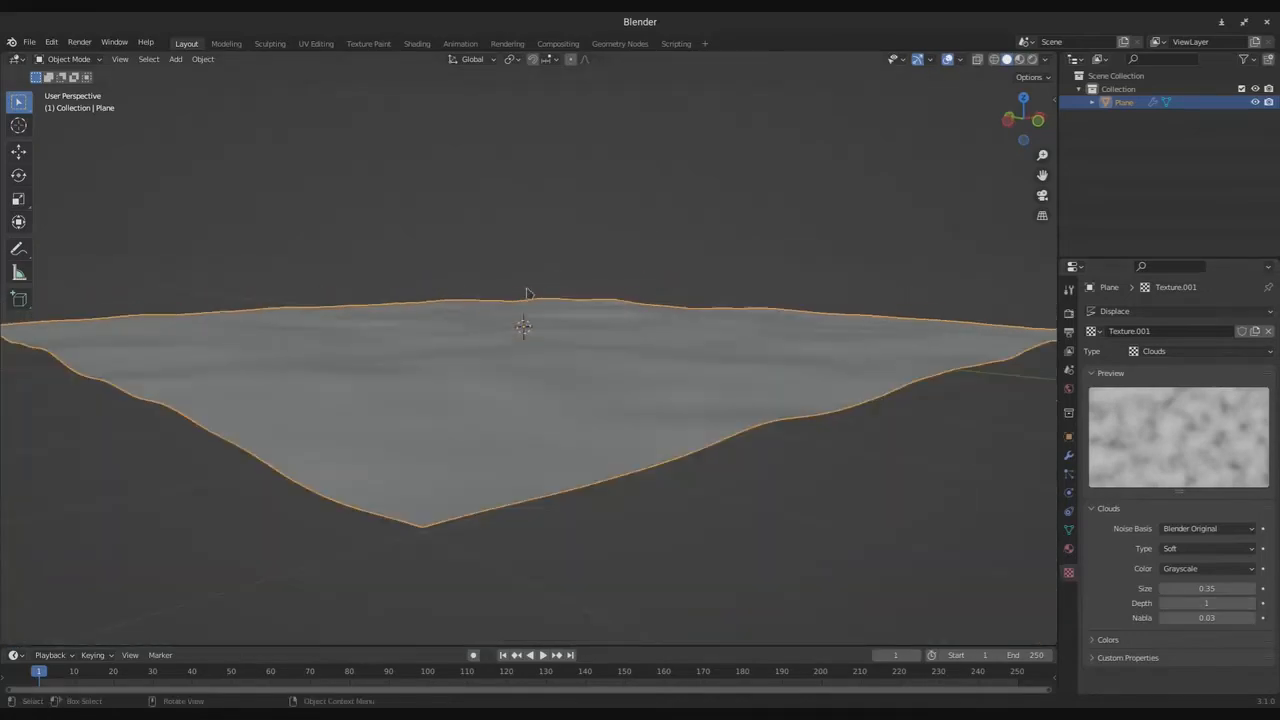
{"action": "middle_click_drag", "start_coordinate": [549, 343], "coordinate": [505, 372]}
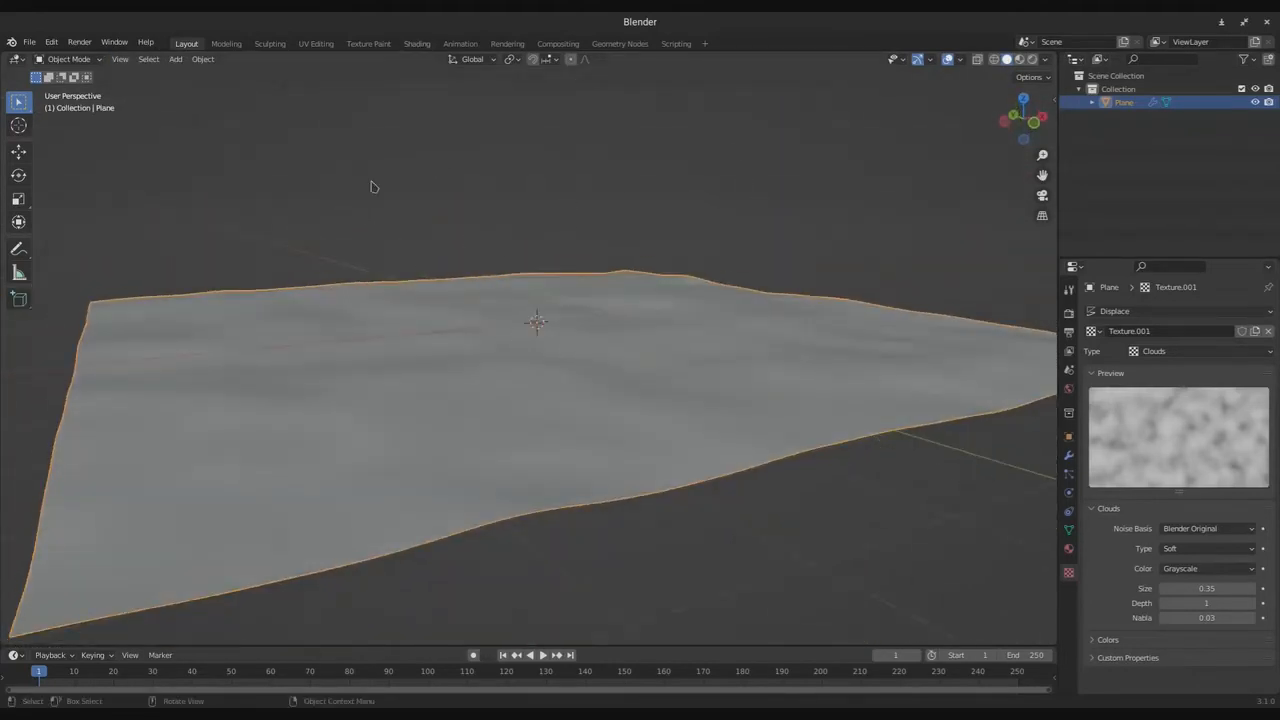
- Switch to the Shading workspace, show the object's shader nodes and create a new material for the plane
{"action": "left_click", "coordinate": [416, 43]}
{"action": "middle_click_drag", "start_coordinate": [560, 114], "coordinate": [580, 209]}
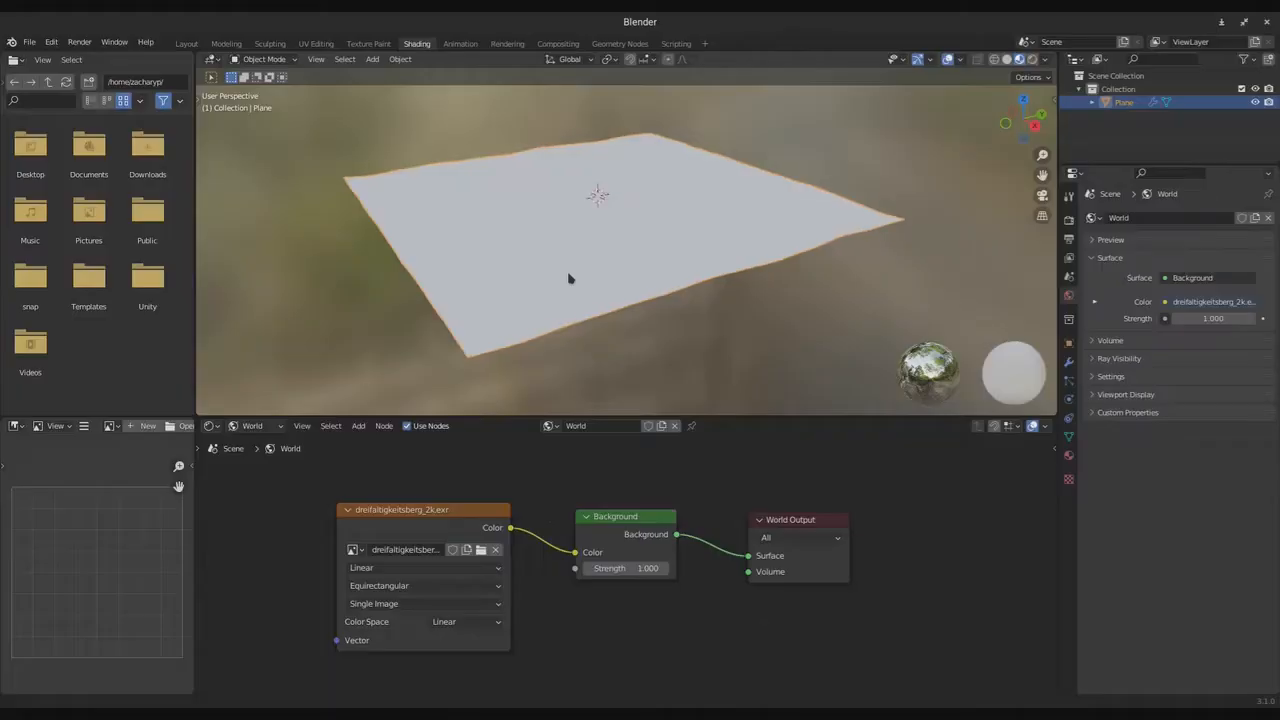
{"action": "left_click", "coordinate": [255, 426]}
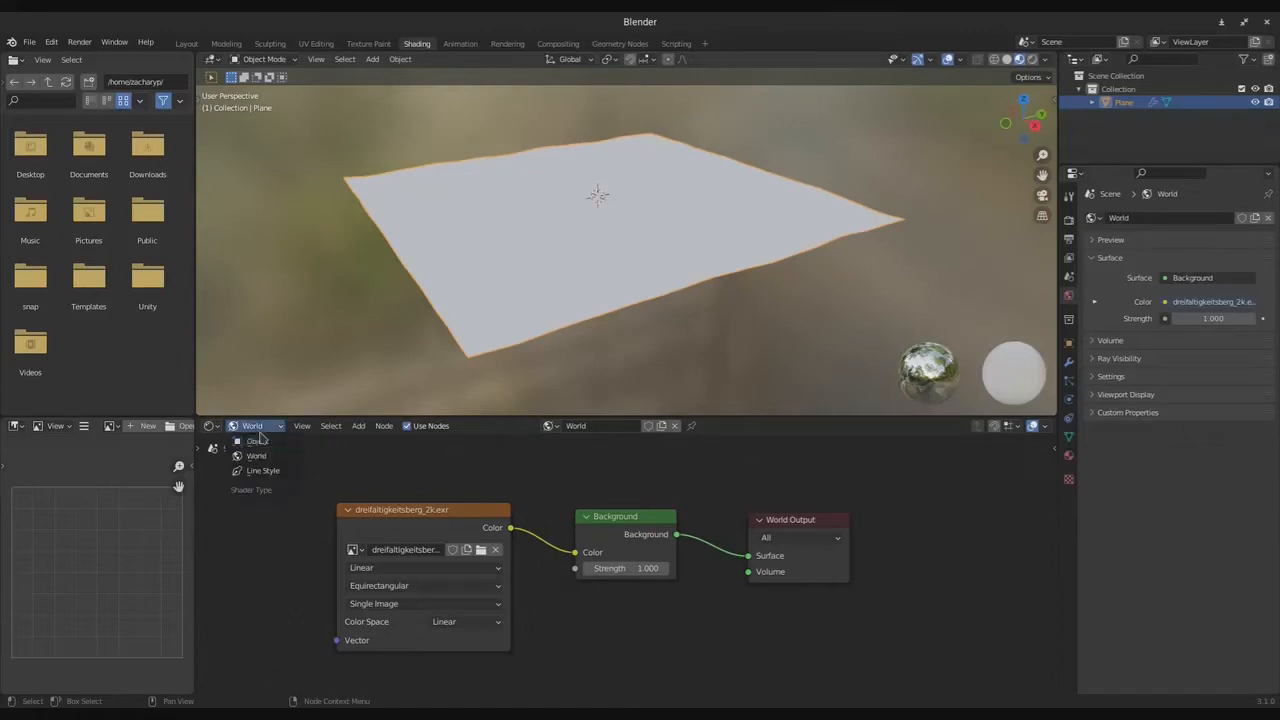
{"action": "left_click", "coordinate": [263, 437]}
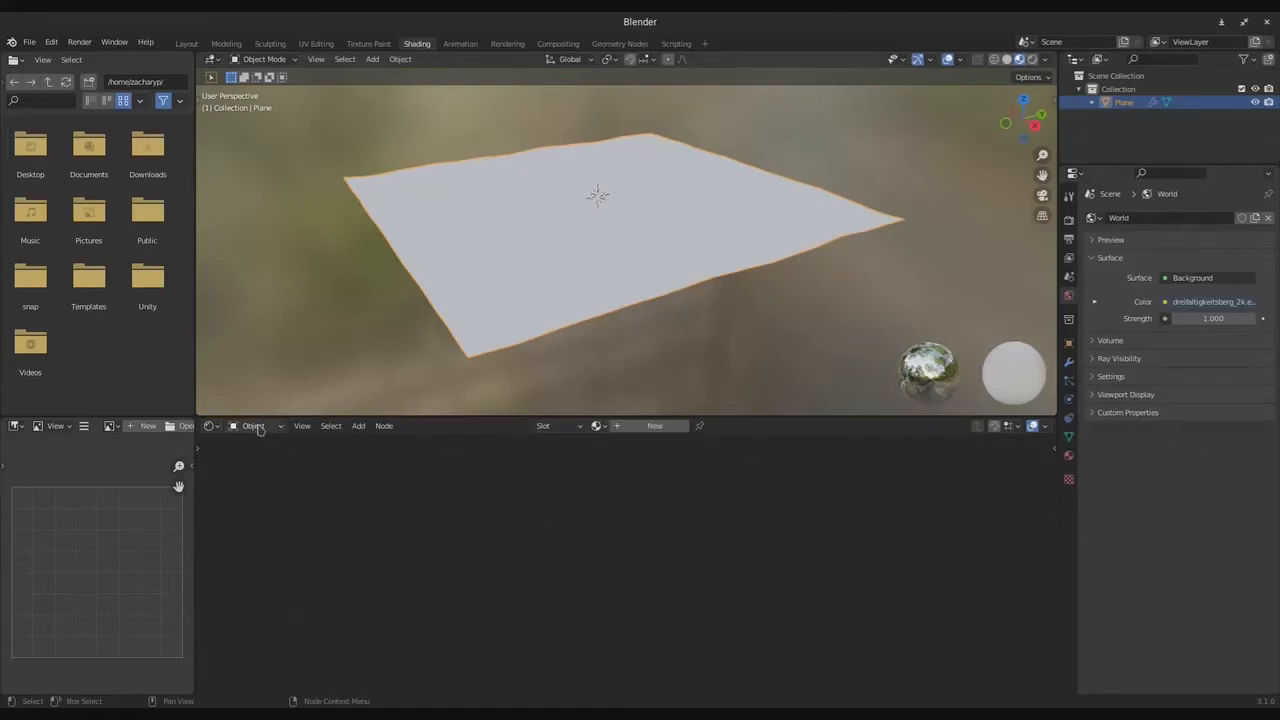
{"action": "left_click", "coordinate": [655, 426]}
- Delete the new material's default shader node and add a Glass BSDF node in its place
{"action": "middle_click_drag", "start_coordinate": [477, 550], "coordinate": [598, 528]}
{"action": "key", "text": "x"}
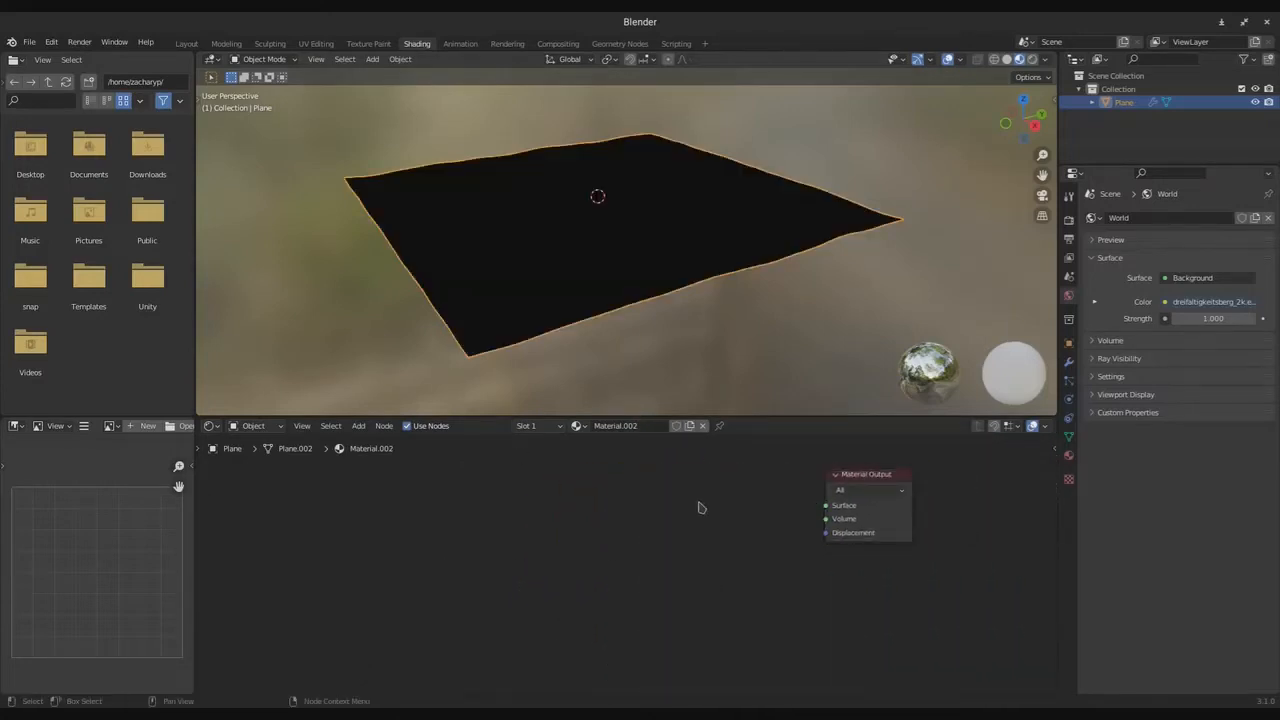
{"action": "key", "text": "shift+a"}
{"action": "left_click", "coordinate": [646, 485]}
{"action": "type", "text": "glass"}
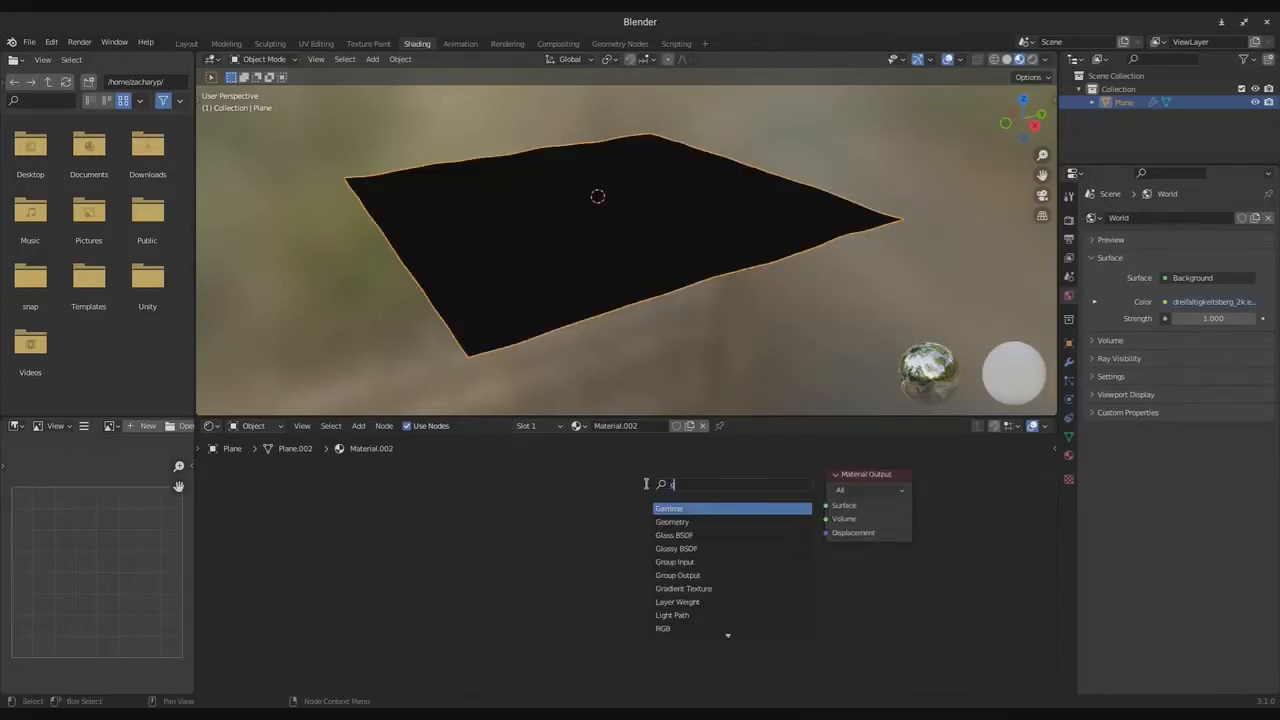
{"action": "key", "text": "Return"}
{"action": "left_click", "coordinate": [627, 475]}
- Add a Transparent BSDF node below the Glass BSDF
{"action": "key", "text": "shift+a"}
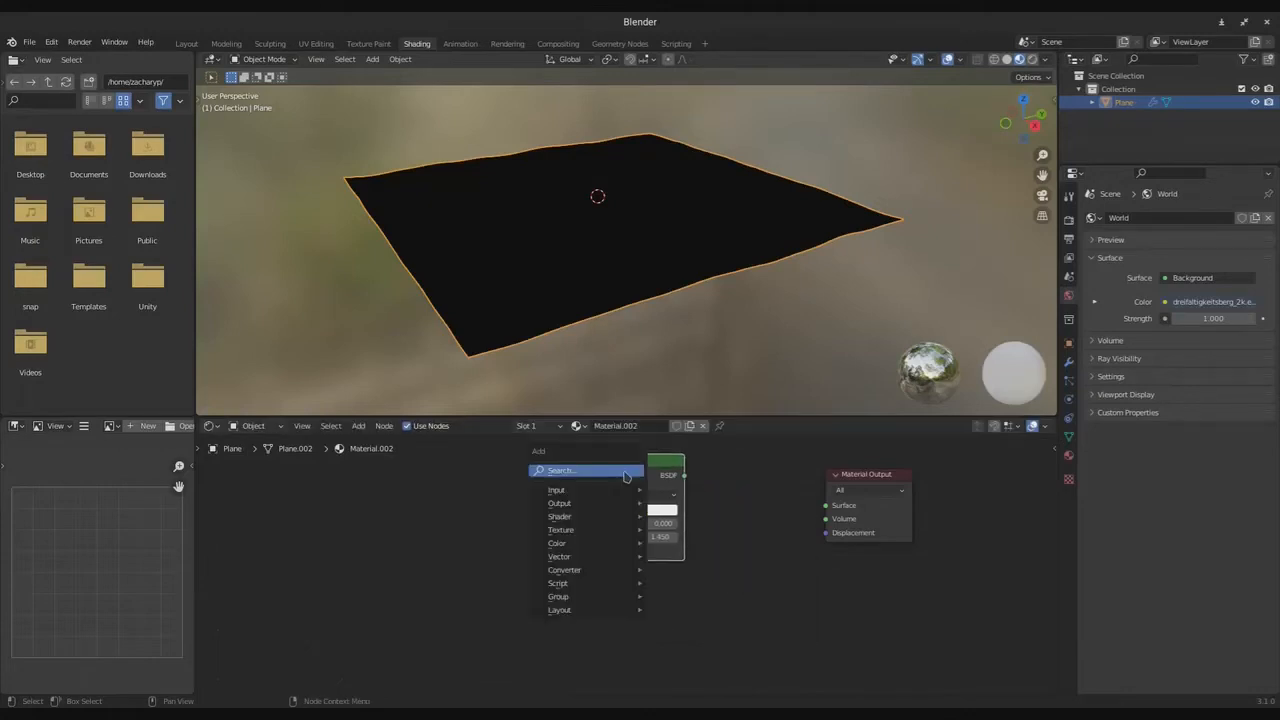
{"action": "left_click", "coordinate": [626, 473]}
{"action": "type", "text": "trans"}
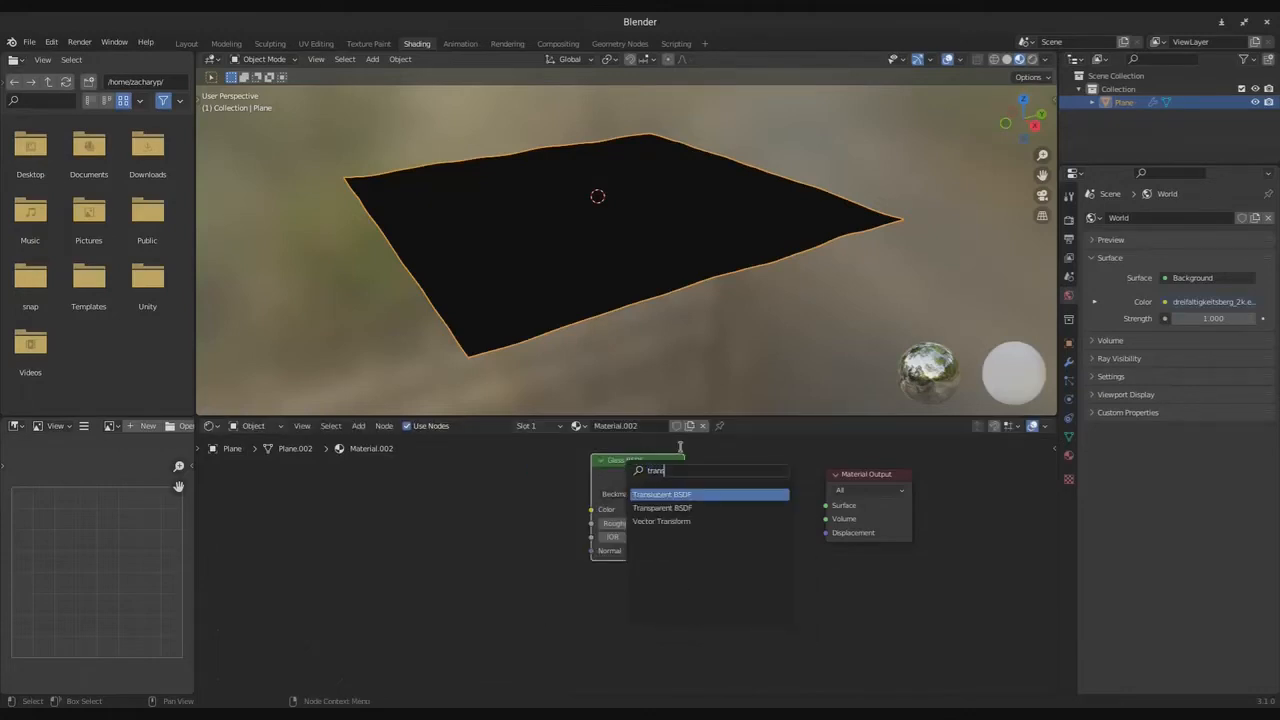
{"action": "left_click", "coordinate": [675, 505]}
{"action": "left_click", "coordinate": [655, 543]}
- Add a Mix Shader node between the two BSDF nodes and the Material Output
{"action": "key", "text": "shift+a"}
{"action": "left_click", "coordinate": [655, 543]}
{"action": "type", "text": "mix"}
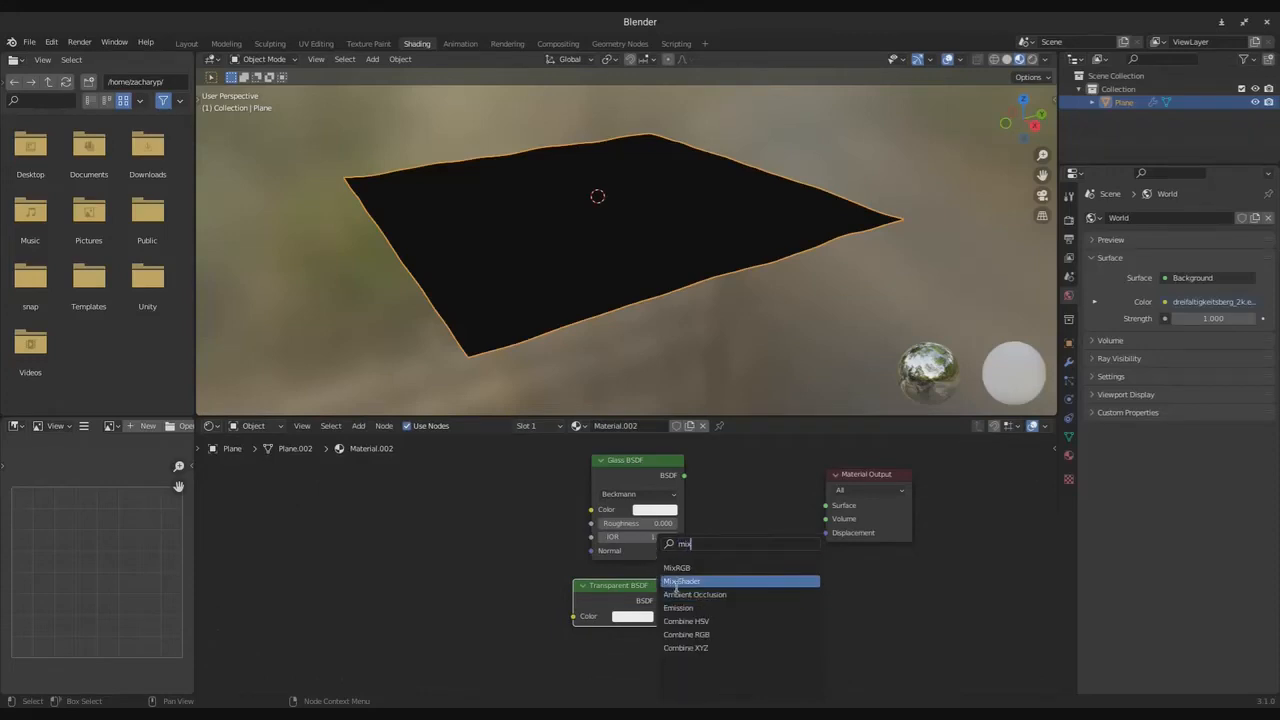
{"action": "left_click", "coordinate": [681, 581]}
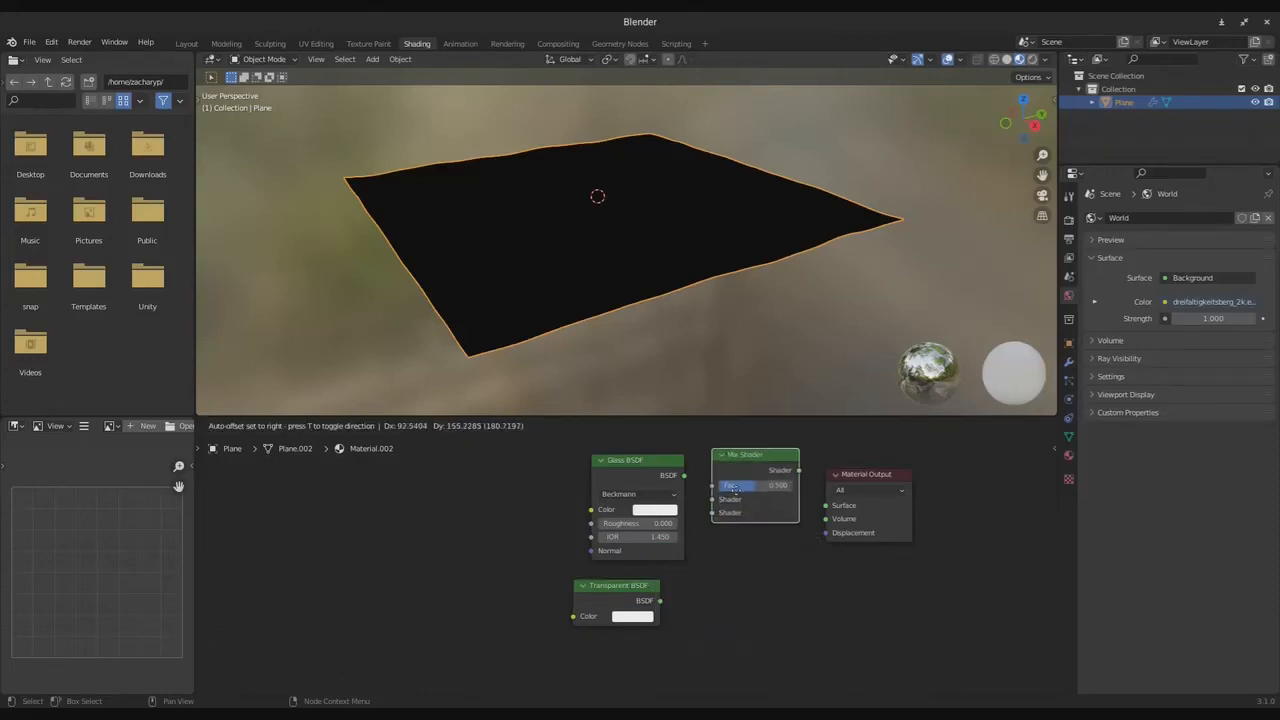
{"action": "left_click", "coordinate": [706, 525]}
- Connect the Glass and Transparent BSDFs to the Mix Shader's shader inputs, and its output to the Material Output's Surface
{"action": "left_click_drag", "start_coordinate": [638, 474], "coordinate": [583, 463]}
{"action": "left_click_drag", "start_coordinate": [611, 584], "coordinate": [575, 586]}
{"action": "left_click", "coordinate": [731, 500]}
{"action": "left_click_drag", "start_coordinate": [731, 500], "coordinate": [678, 527]}
{"action": "left_click_drag", "start_coordinate": [624, 601], "coordinate": [678, 541]}
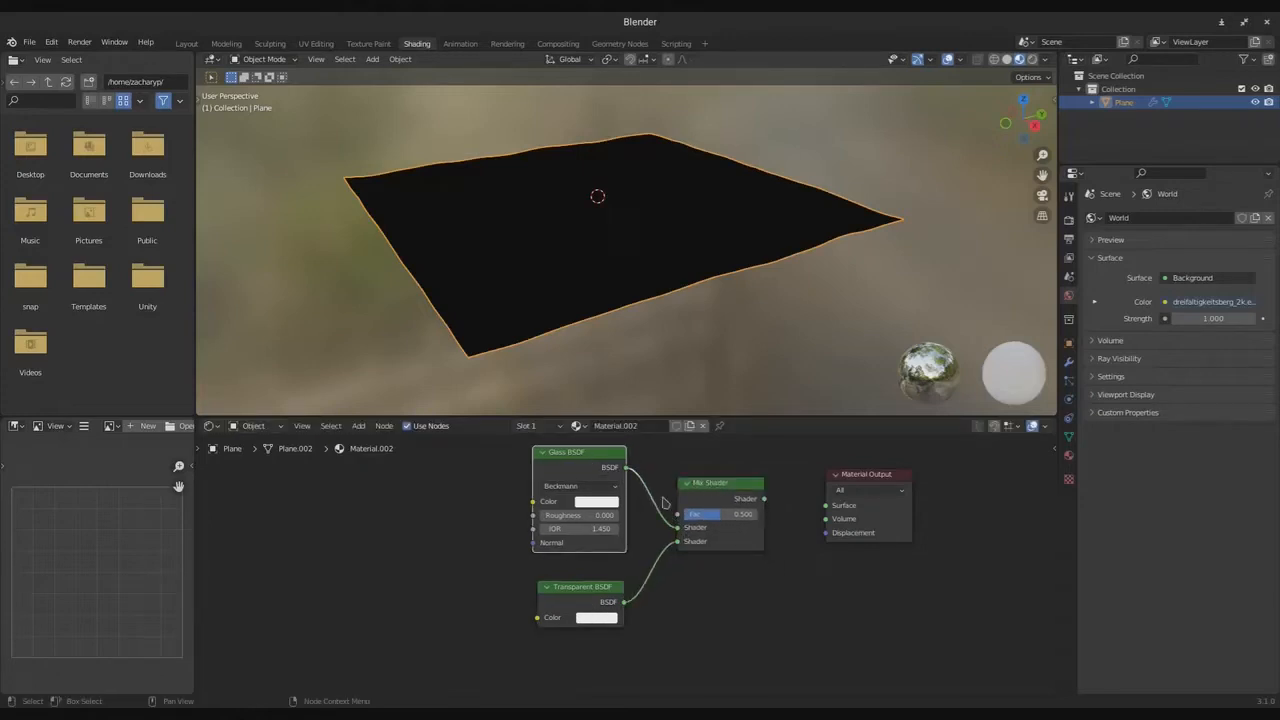
{"action": "left_click_drag", "start_coordinate": [765, 499], "coordinate": [826, 505]}
{"action": "middle_click_drag", "start_coordinate": [737, 574], "coordinate": [691, 569]}
{"action": "scroll", "coordinate": [505, 280], "scroll_direction": "up", "scroll_amount": 2}
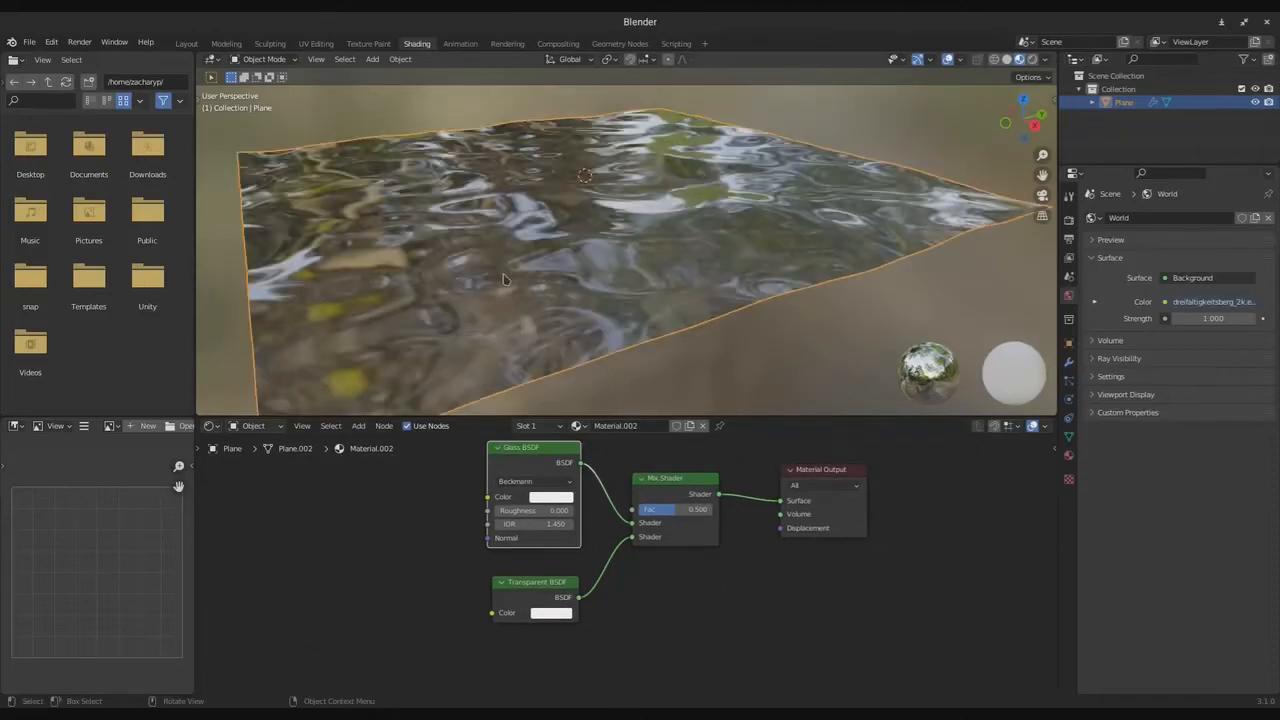
{"action": "middle_click_drag", "start_coordinate": [505, 280], "coordinate": [562, 302]}
{"action": "scroll", "coordinate": [720, 527], "scroll_direction": "up", "scroll_amount": 2}
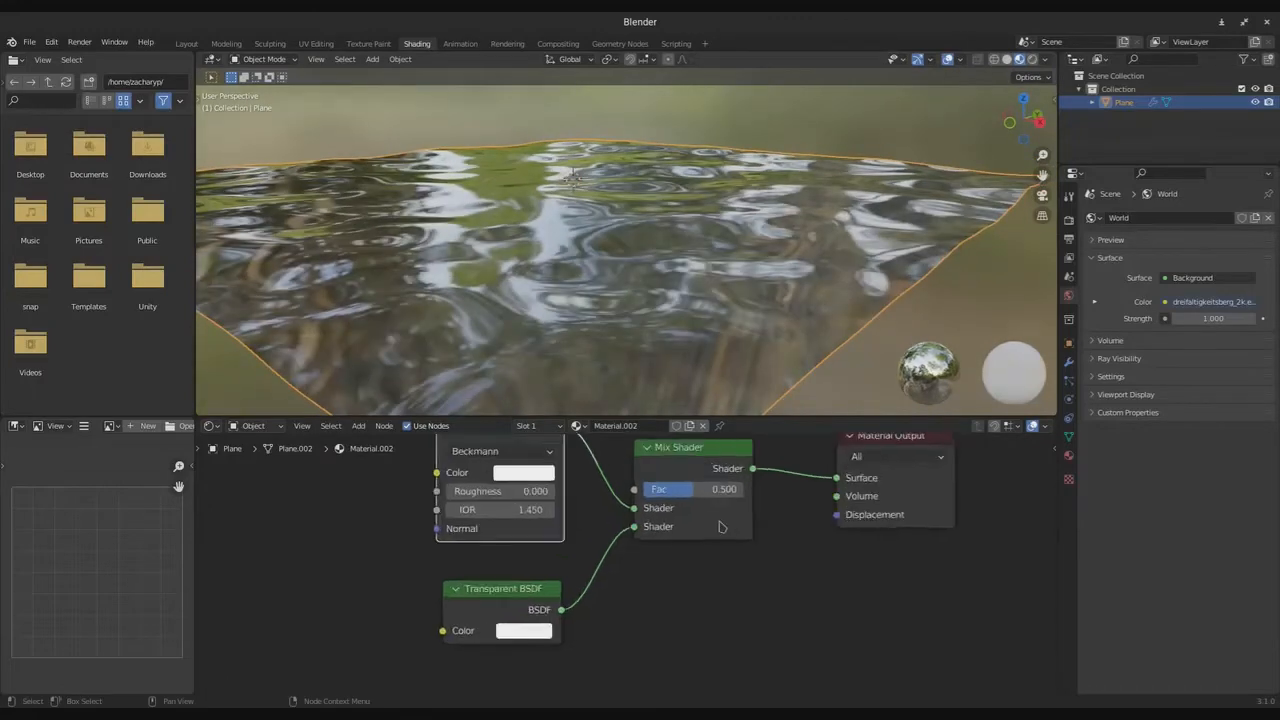
- Compare the water surface with the Mix Shader's factor at 0 and at 1
{"action": "scroll", "coordinate": [720, 527], "scroll_direction": "up", "scroll_amount": 2}
{"action": "left_click_drag", "start_coordinate": [628, 553], "coordinate": [827, 582]}
{"action": "key", "text": "ctrl+z"}
{"action": "key", "text": "ctrl+shift+z"}
{"action": "key", "text": "ctrl+z"}
{"action": "key", "text": "ctrl+shift+z"}
{"action": "key", "text": "ctrl+z"}
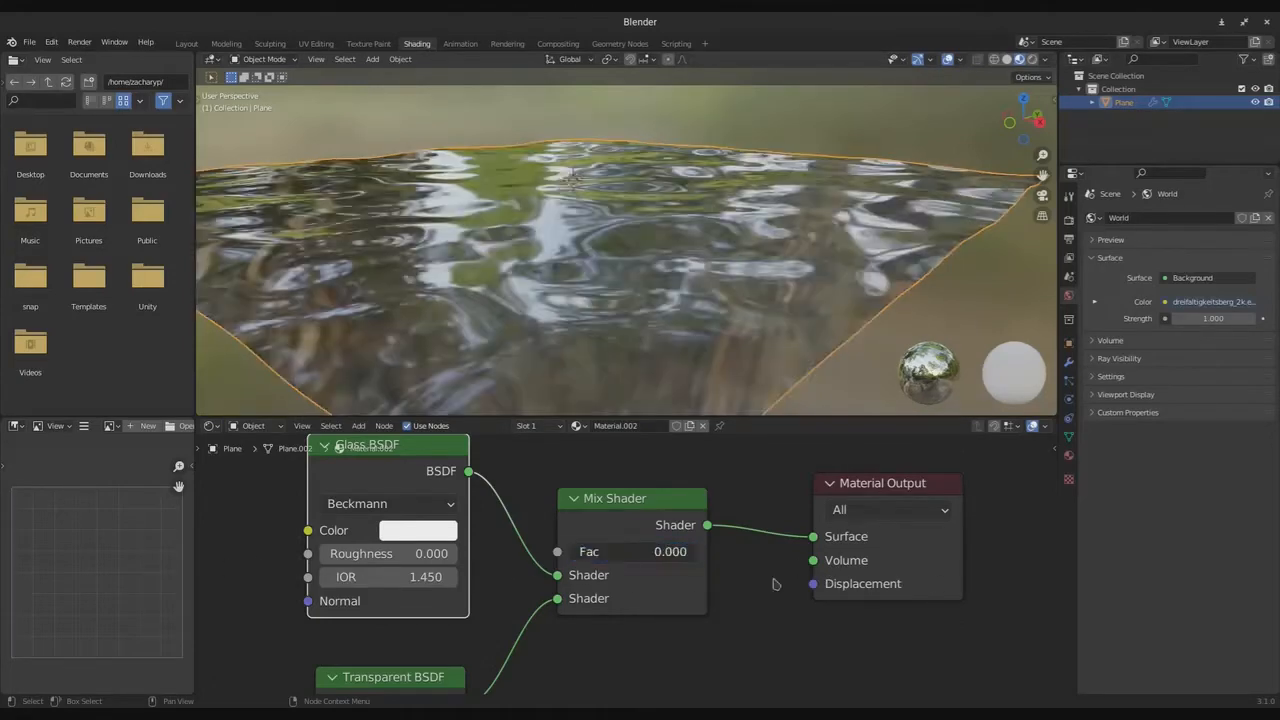
{"action": "key", "text": "ctrl+shift+z"}
{"action": "key", "text": "ctrl+z"}
{"action": "key", "text": "ctrl+shift+z"}
{"action": "key", "text": "ctrl+z"}
{"action": "key", "text": "ctrl+shift+z"}
{"action": "key", "text": "ctrl+z"}
{"action": "key", "text": "ctrl+shift+z"}
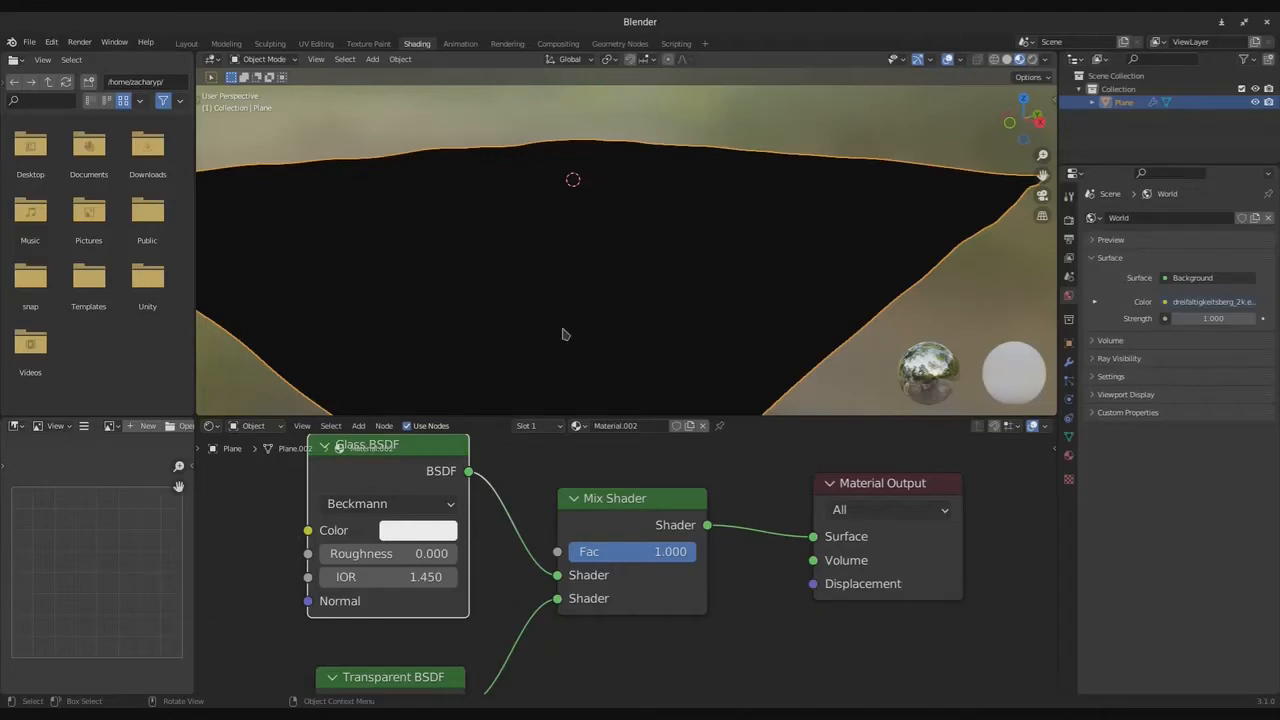
- Set the Mix Shader's factor to 0.25
{"action": "left_click_drag", "start_coordinate": [665, 558], "coordinate": [754, 583]}
{"action": "scroll", "coordinate": [600, 590], "scroll_direction": "down", "scroll_amount": 2}
{"action": "scroll", "coordinate": [557, 594], "scroll_direction": "up", "scroll_amount": 2}
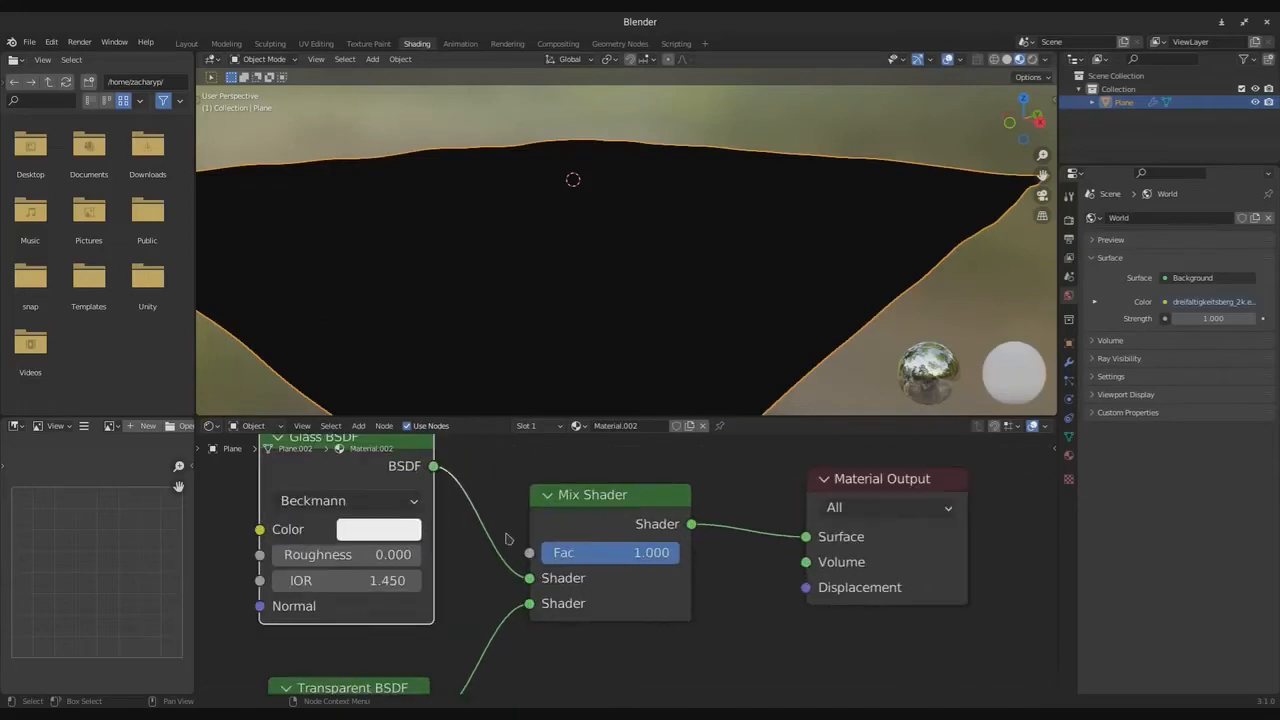
{"action": "scroll", "coordinate": [507, 540], "scroll_direction": "down", "scroll_amount": 2}
{"action": "scroll", "coordinate": [600, 560], "scroll_direction": "up", "scroll_amount": 2}
{"action": "left_click_drag", "start_coordinate": [632, 553], "coordinate": [706, 558]}
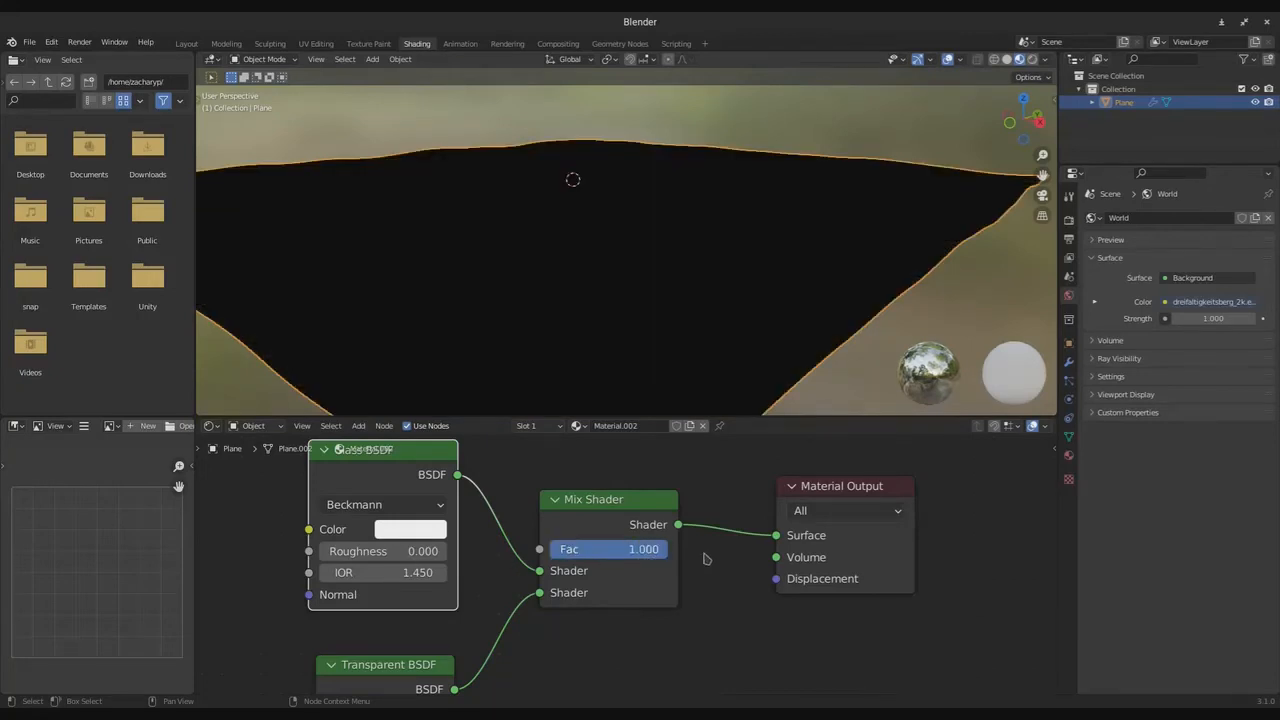
{"action": "left_click_drag", "start_coordinate": [645, 570], "coordinate": [597, 563]}
{"action": "left_click", "coordinate": [628, 548]}
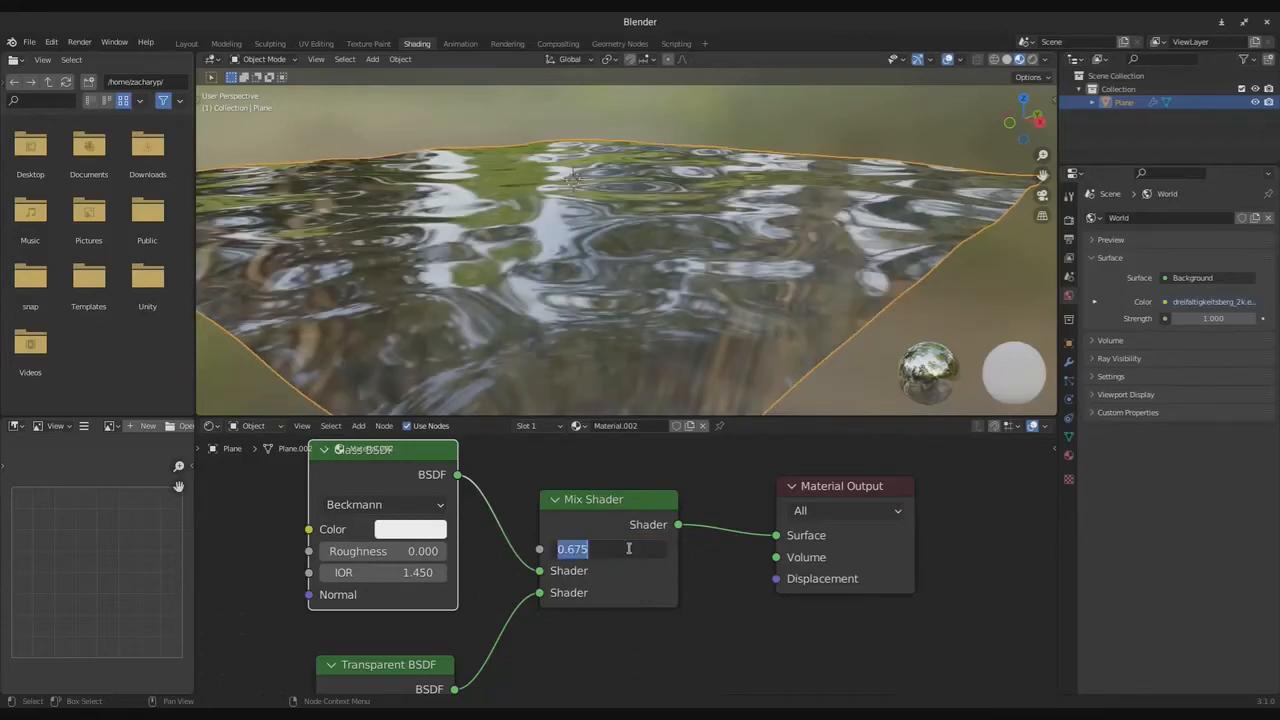
{"action": "type", "text": "0.25"}
{"action": "key", "text": "Return"}
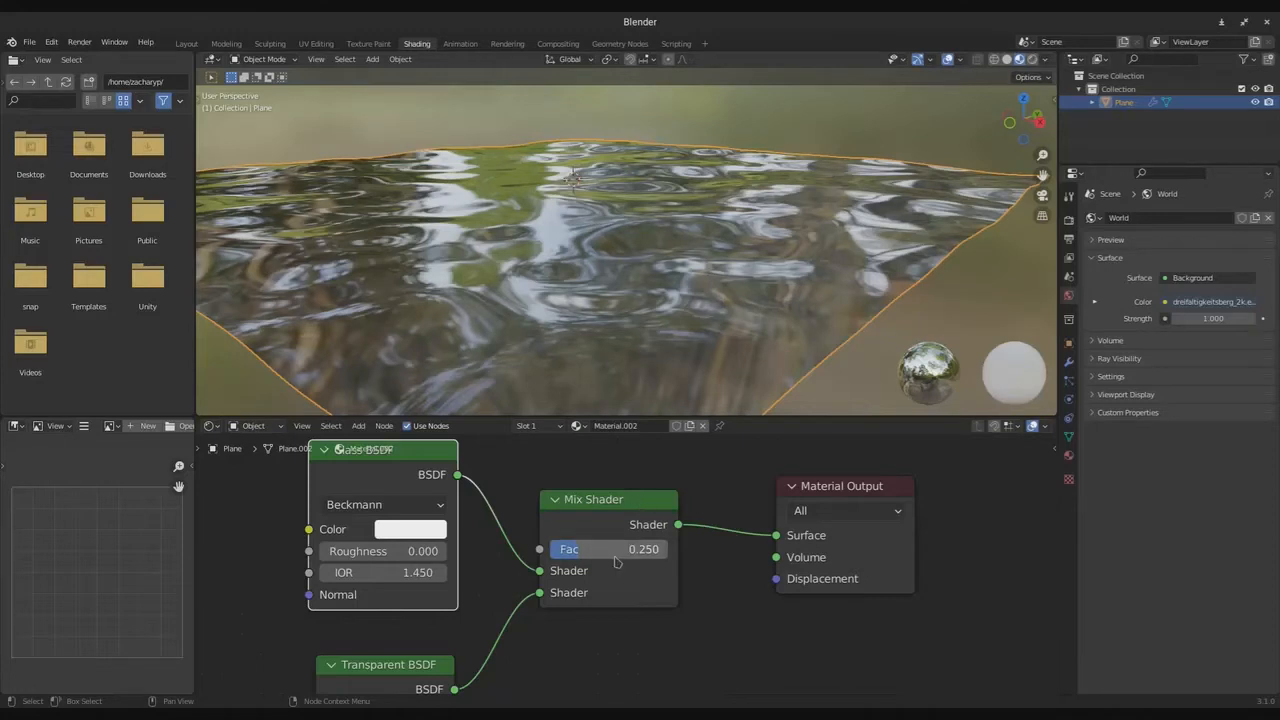
- Try swapping the Mix Shader's two shader inputs with a factor of 0.75, and undo both changes
{"action": "left_click_drag", "start_coordinate": [540, 592], "coordinate": [470, 557]}
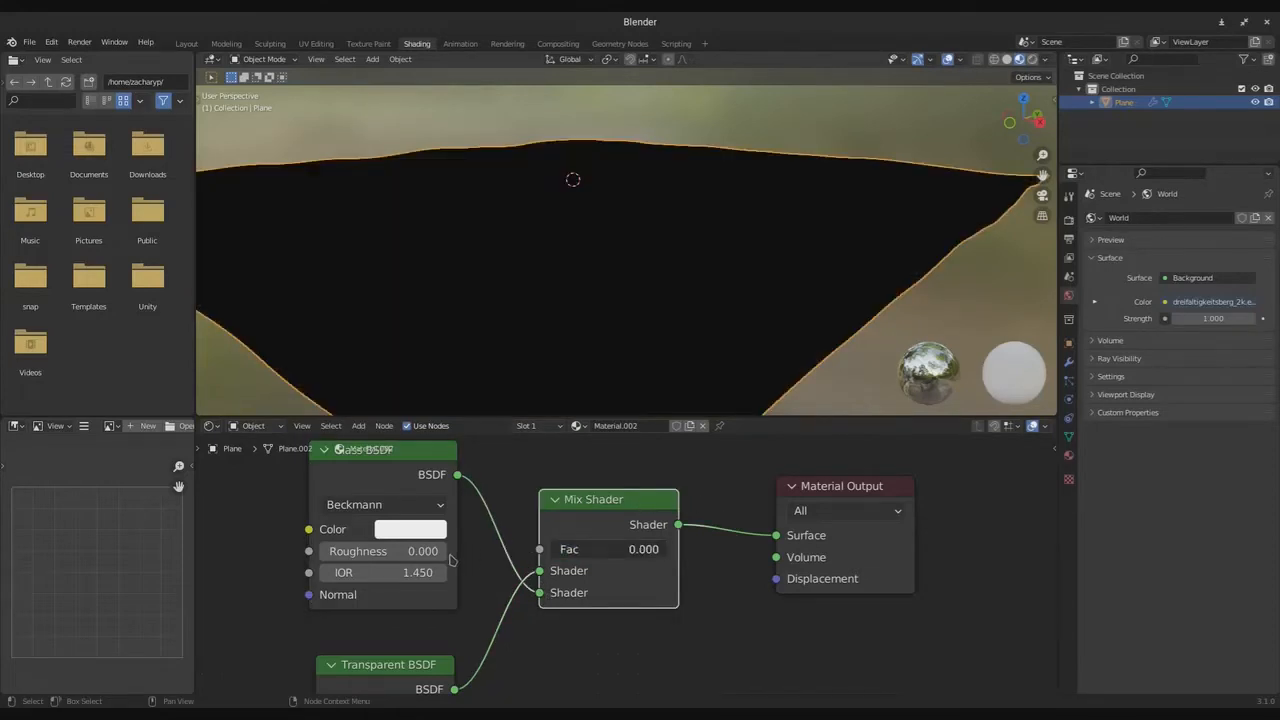
{"action": "left_click", "coordinate": [598, 543]}
{"action": "key", "text": "Return"}
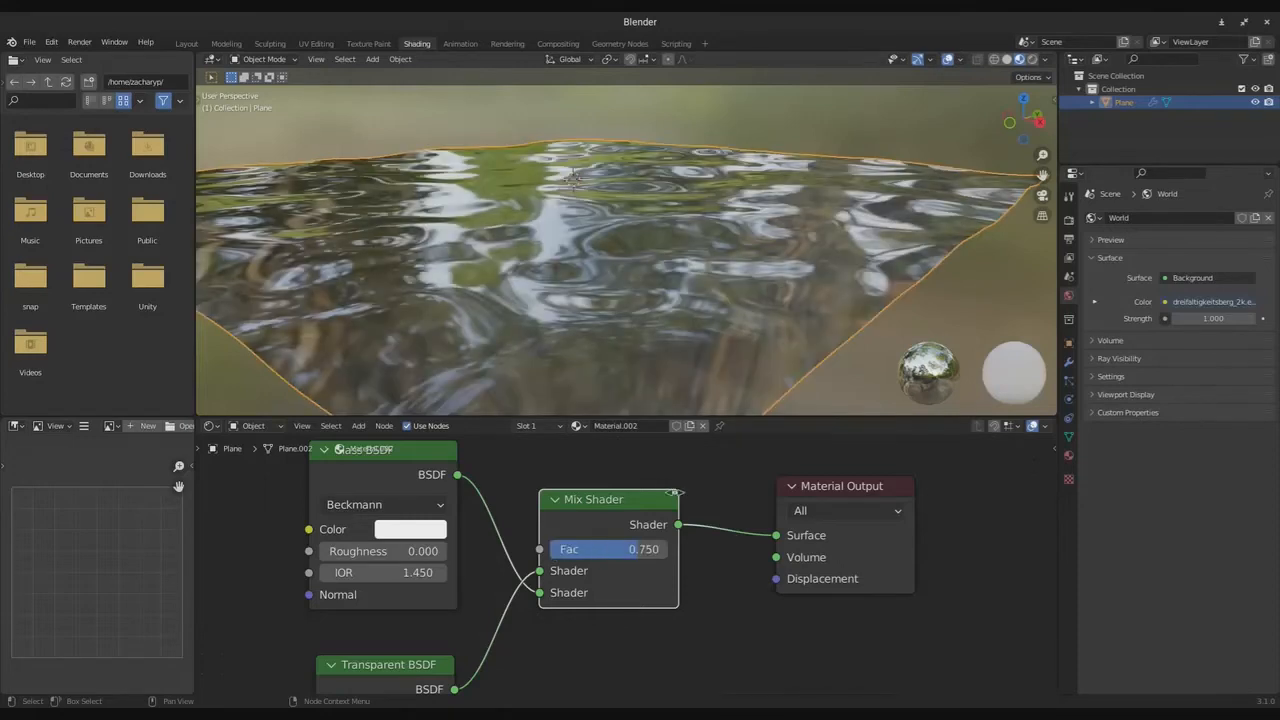
{"action": "key", "text": "ctrl+z"}
{"action": "key", "text": "ctrl+z"}
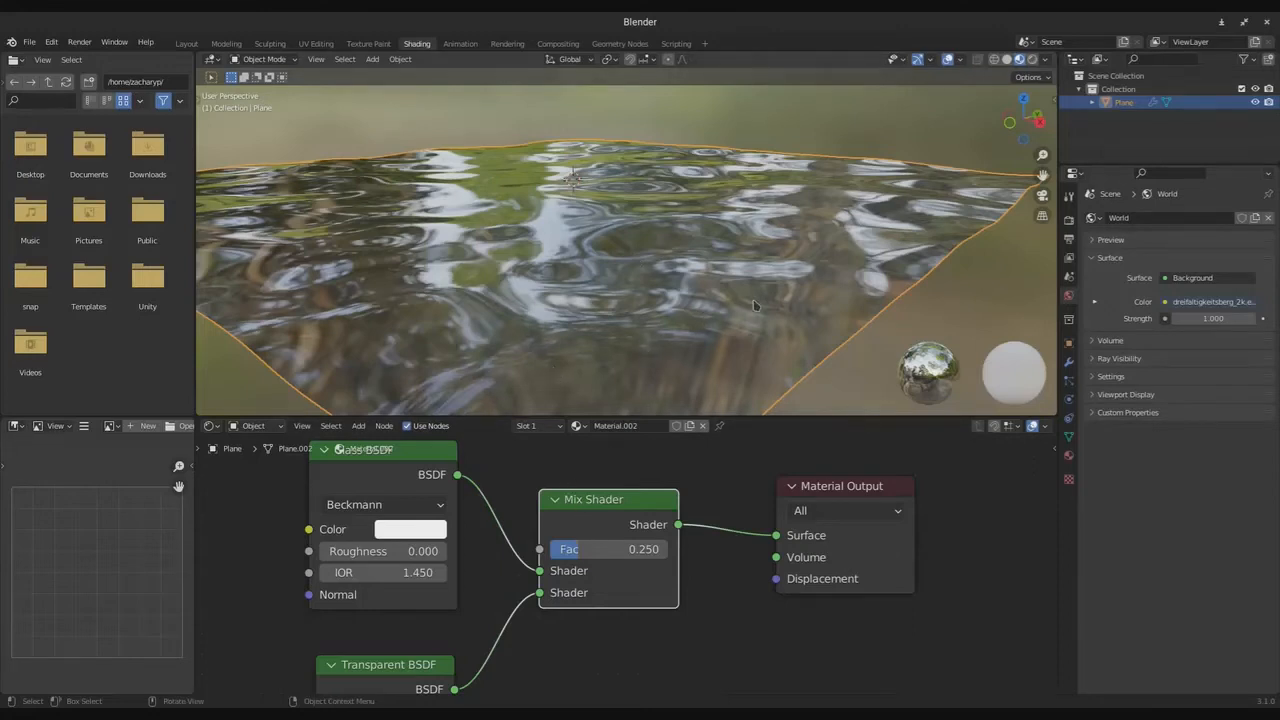
- Set the Glass BSDF's IOR to 1.333
{"action": "scroll", "coordinate": [630, 568], "scroll_direction": "down", "scroll_amount": 4}
{"action": "middle_click_drag", "start_coordinate": [637, 594], "coordinate": [683, 597]}
{"action": "scroll", "coordinate": [648, 583], "scroll_direction": "down", "scroll_amount": 2}
{"action": "scroll", "coordinate": [642, 590], "scroll_direction": "up", "scroll_amount": 3}
{"action": "middle_click_drag", "start_coordinate": [600, 570], "coordinate": [646, 580]}
{"action": "scroll", "coordinate": [640, 585], "scroll_direction": "up", "scroll_amount": 2}
{"action": "scroll", "coordinate": [495, 588], "scroll_direction": "down", "scroll_amount": 2}
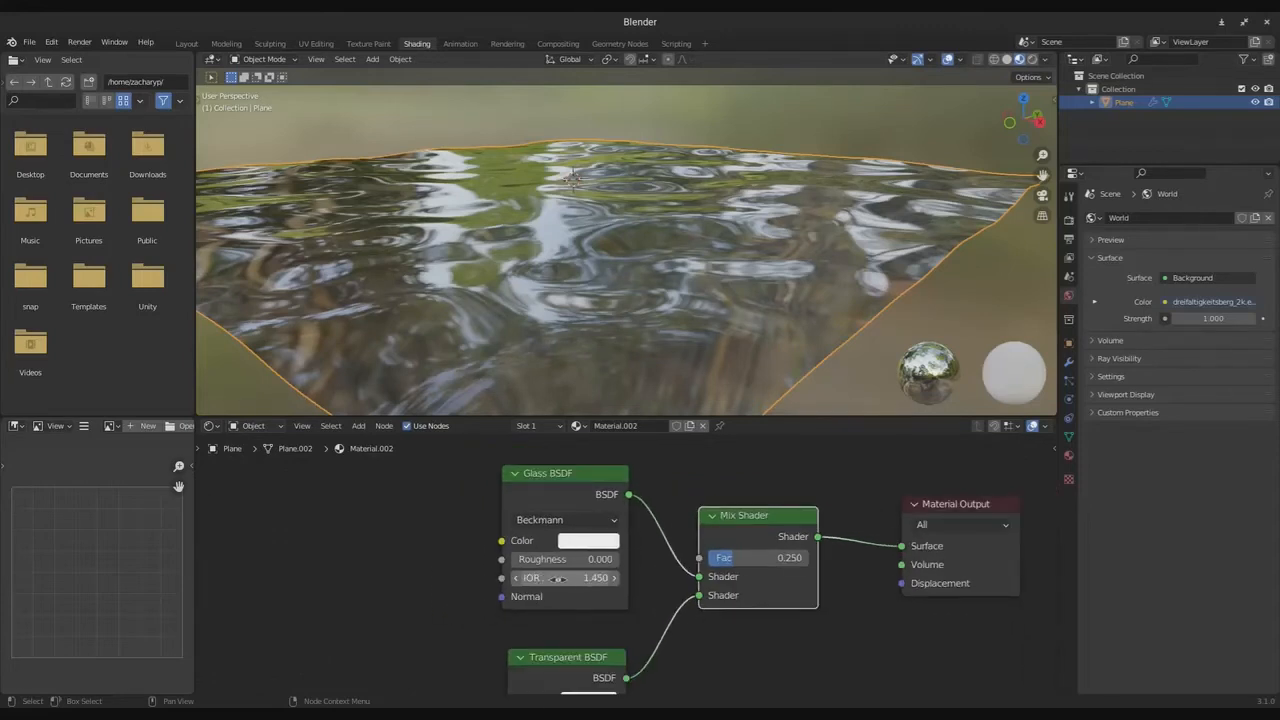
{"action": "left_click", "coordinate": [555, 578]}
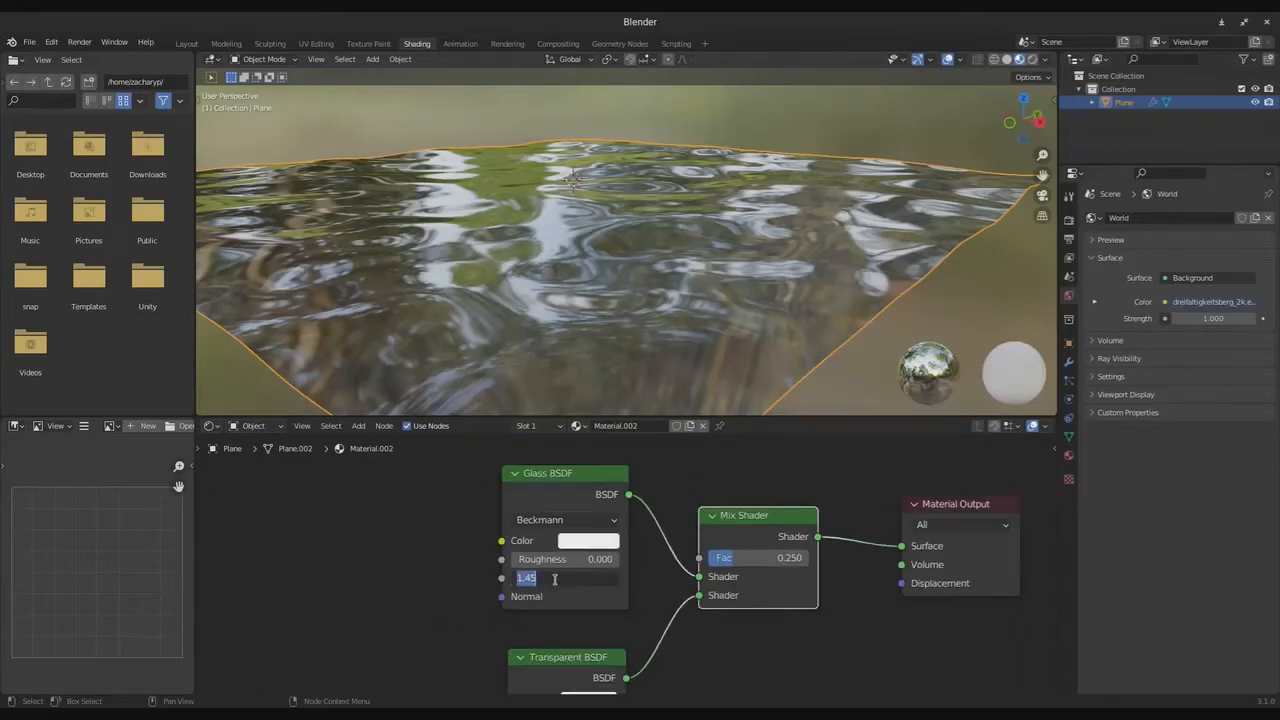
{"action": "type", "text": "1.333"}
{"action": "key", "text": "Return"}
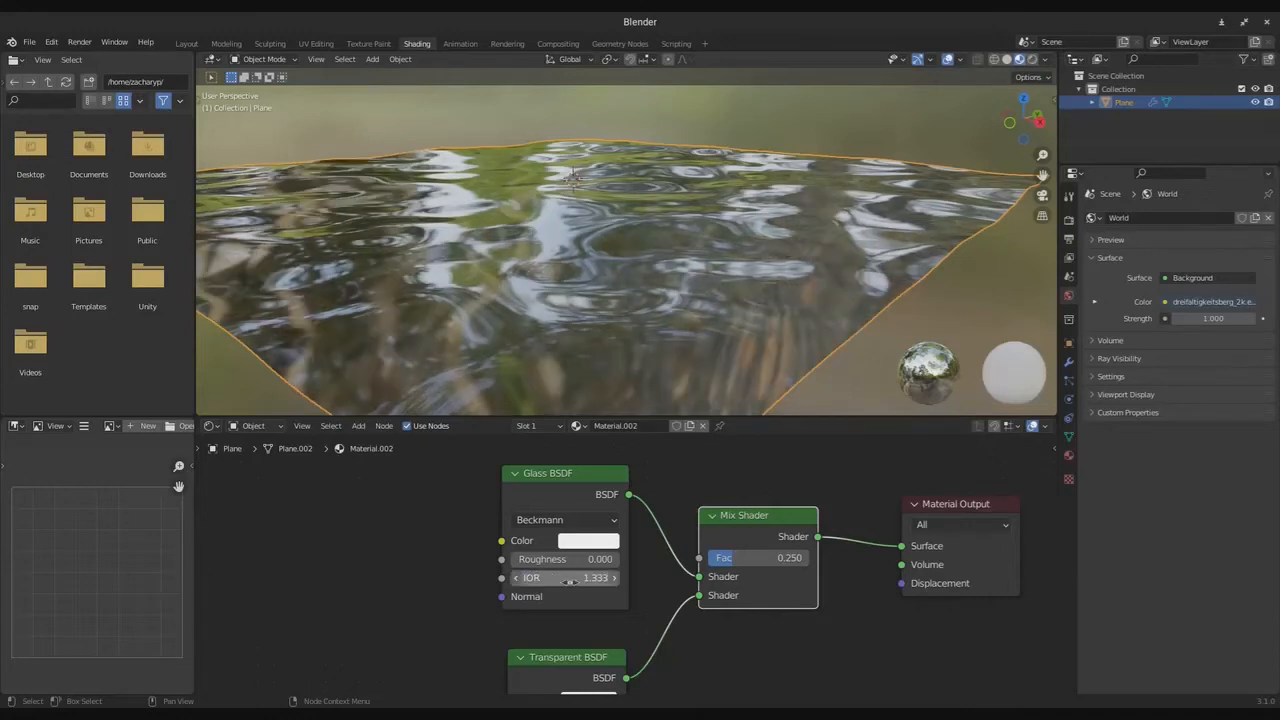
- Add a Volume Absorption node and connect its Volume output to the Material Output's Volume input
{"action": "middle_click_drag", "start_coordinate": [687, 679], "coordinate": [444, 603]}
{"action": "scroll", "coordinate": [600, 609], "scroll_direction": "down", "scroll_amount": 3}
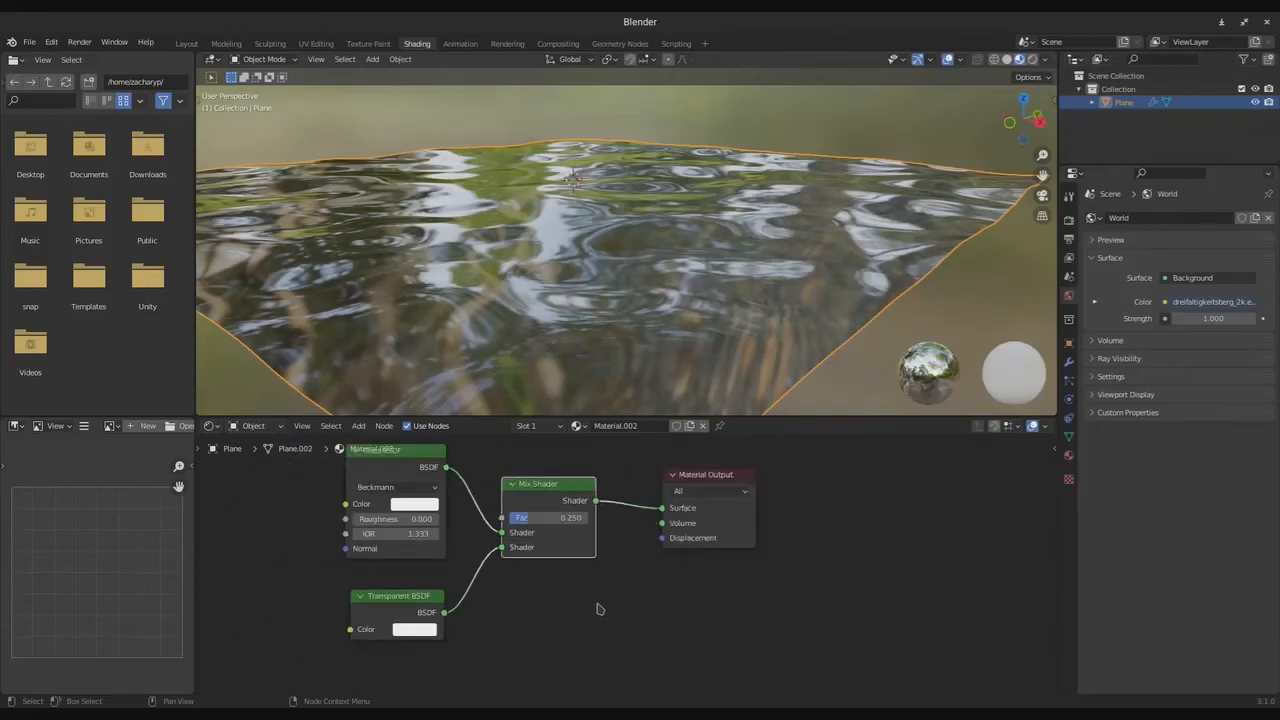
{"action": "middle_click_drag", "start_coordinate": [600, 609], "coordinate": [592, 579]}
{"action": "key", "text": "shift+a"}
{"action": "left_click", "coordinate": [586, 527]}
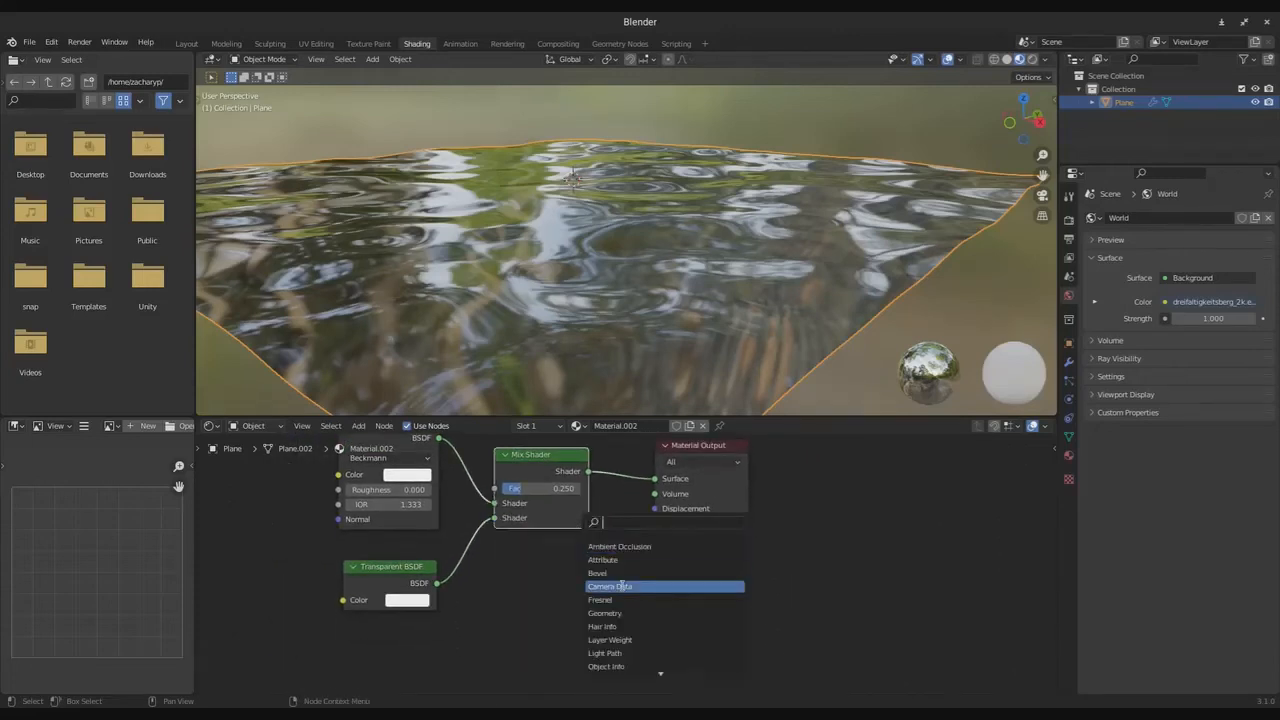
{"action": "type", "text": "vol"}
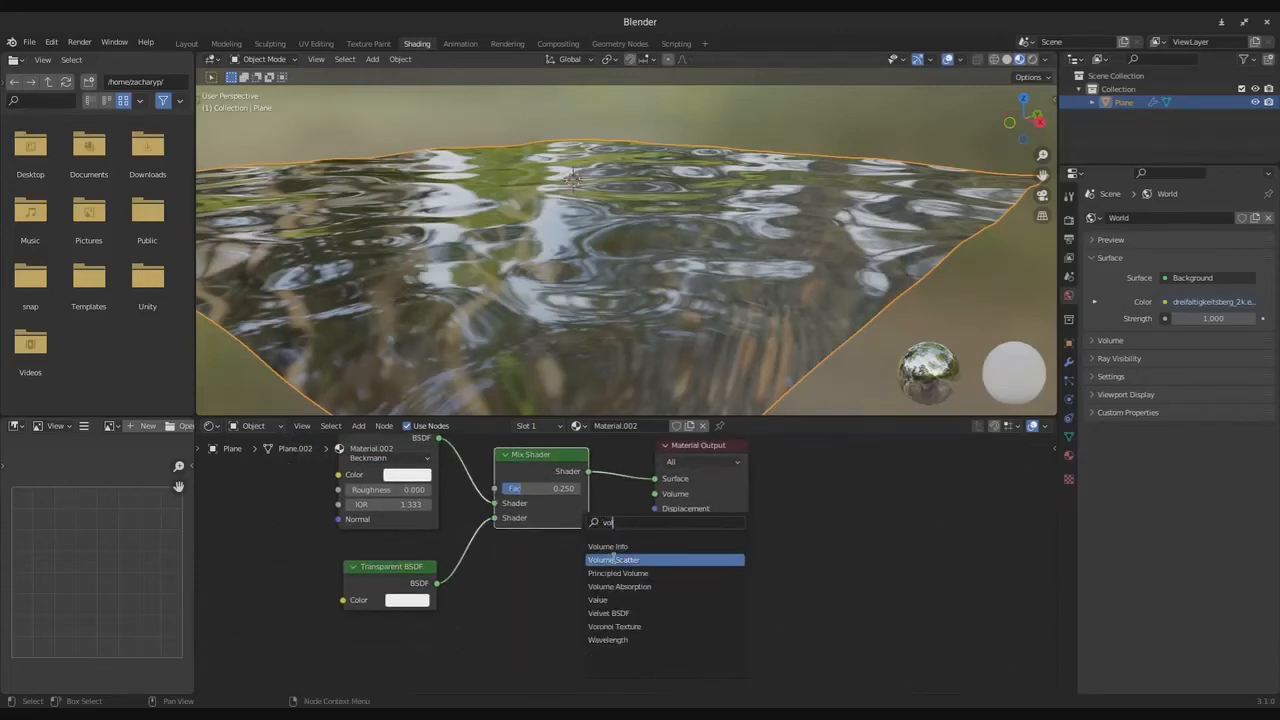
{"action": "left_click", "coordinate": [631, 586]}
{"action": "left_click", "coordinate": [604, 596]}
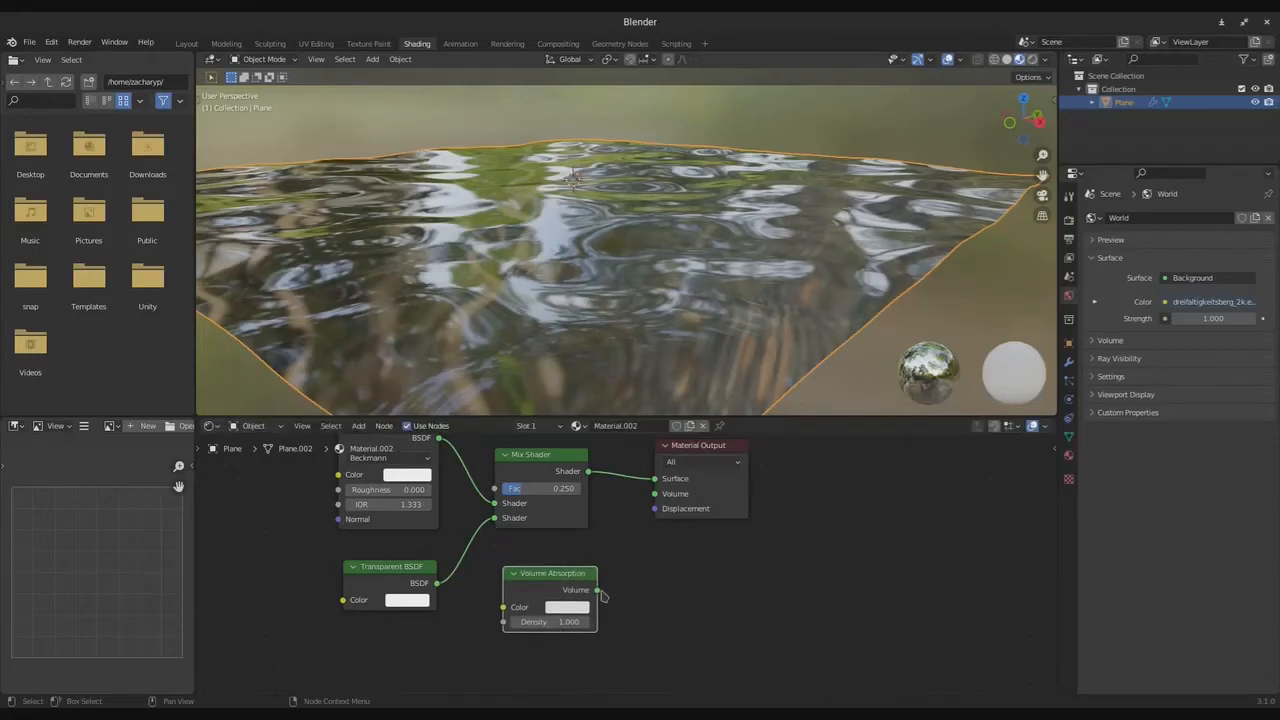
{"action": "left_click_drag", "start_coordinate": [598, 590], "coordinate": [655, 494]}
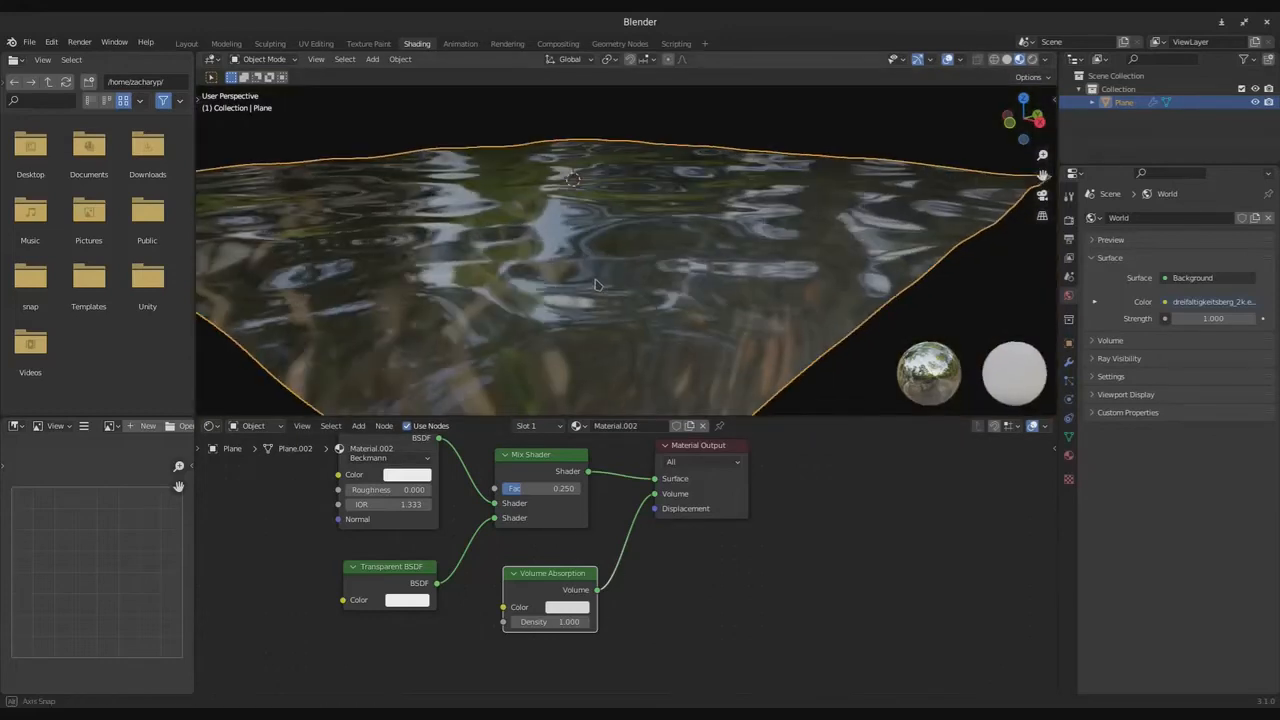
- Set the Volume Absorption colour's value to 1 and its saturation to 0.15
{"action": "scroll", "coordinate": [595, 630], "scroll_direction": "up", "scroll_amount": 2}
{"action": "left_click", "coordinate": [574, 614]}
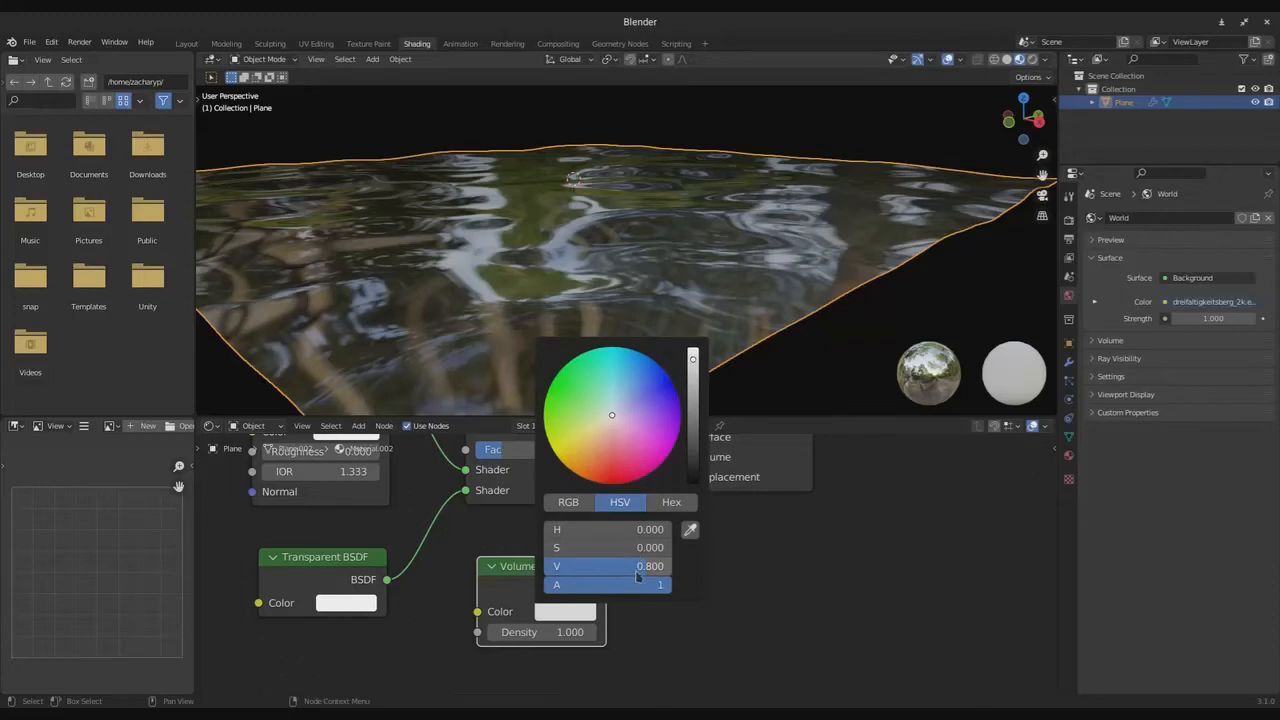
{"action": "left_click_drag", "start_coordinate": [598, 570], "coordinate": [894, 574]}
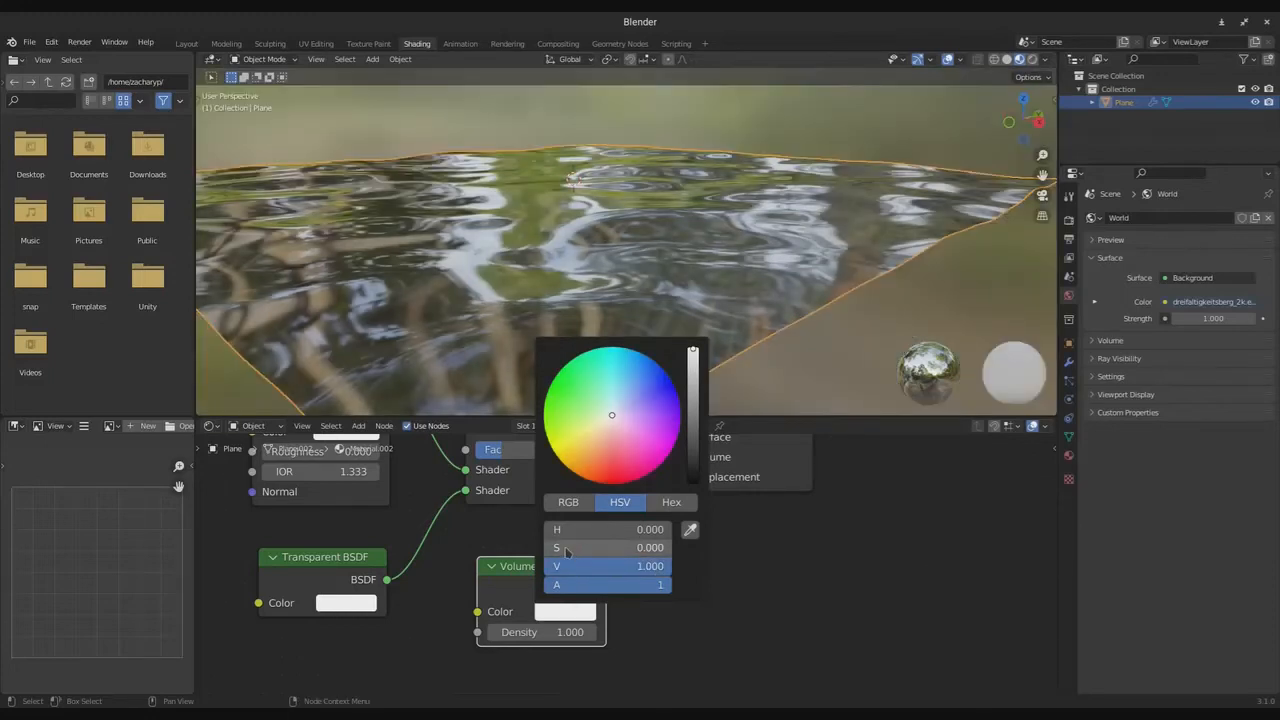
{"action": "left_click_drag", "start_coordinate": [566, 552], "coordinate": [597, 554]}
{"action": "double_click", "coordinate": [588, 551]}
{"action": "key", "text": "BackSpace"}
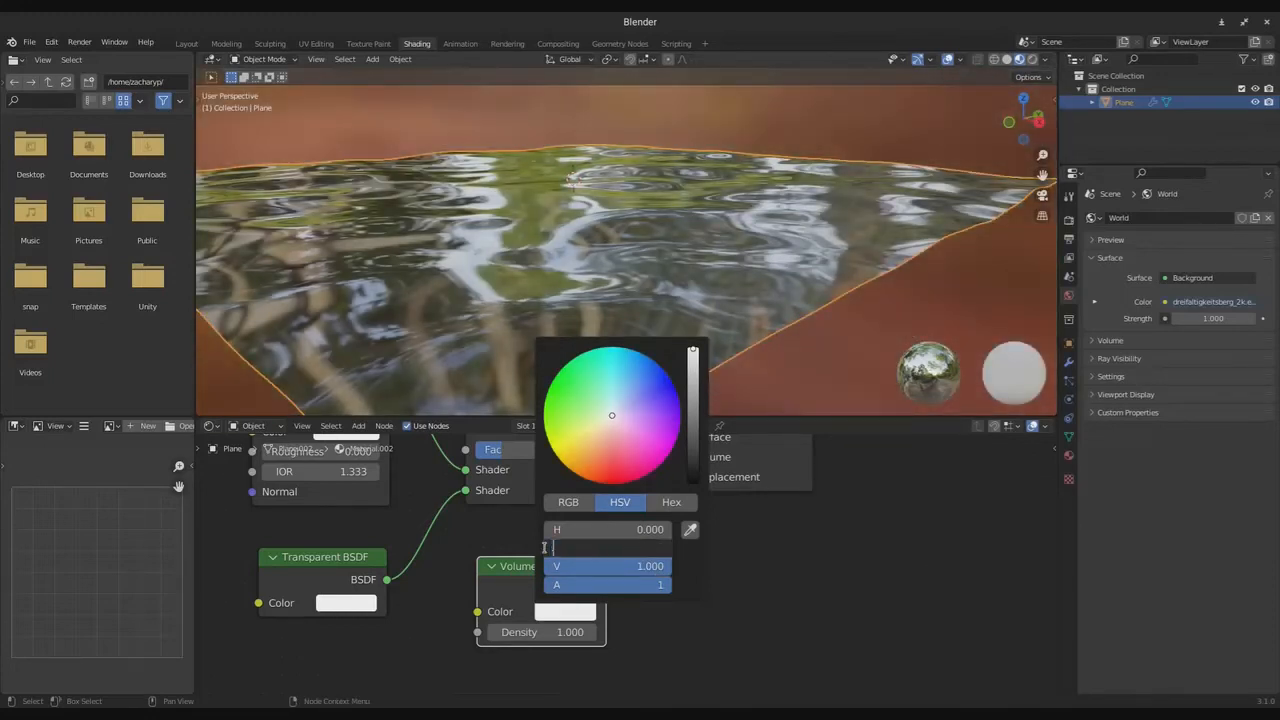
{"action": "type", "text": ".15"}
{"action": "key", "text": "Return"}
- Set the Volume Absorption colour's hue to 0.5 and inspect the tinted water surface
{"action": "left_click_drag", "start_coordinate": [573, 538], "coordinate": [587, 538]}
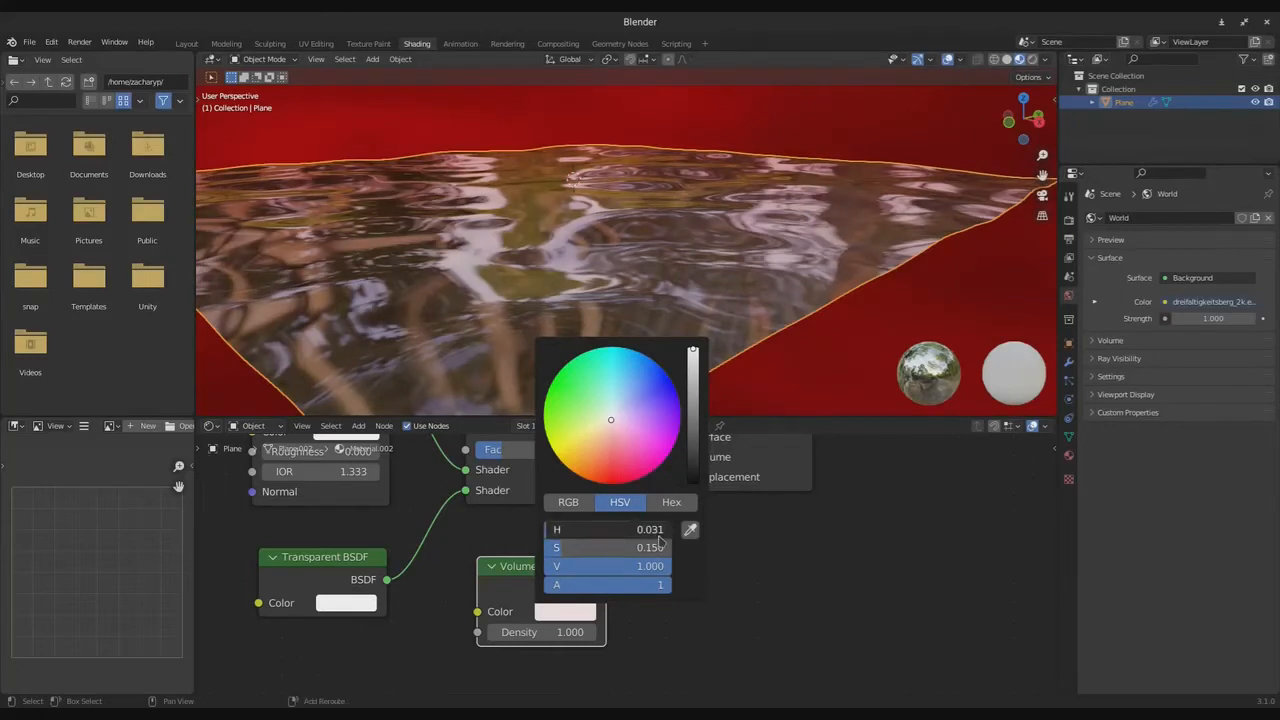
{"action": "left_click_drag", "start_coordinate": [930, 546], "coordinate": [1258, 568]}
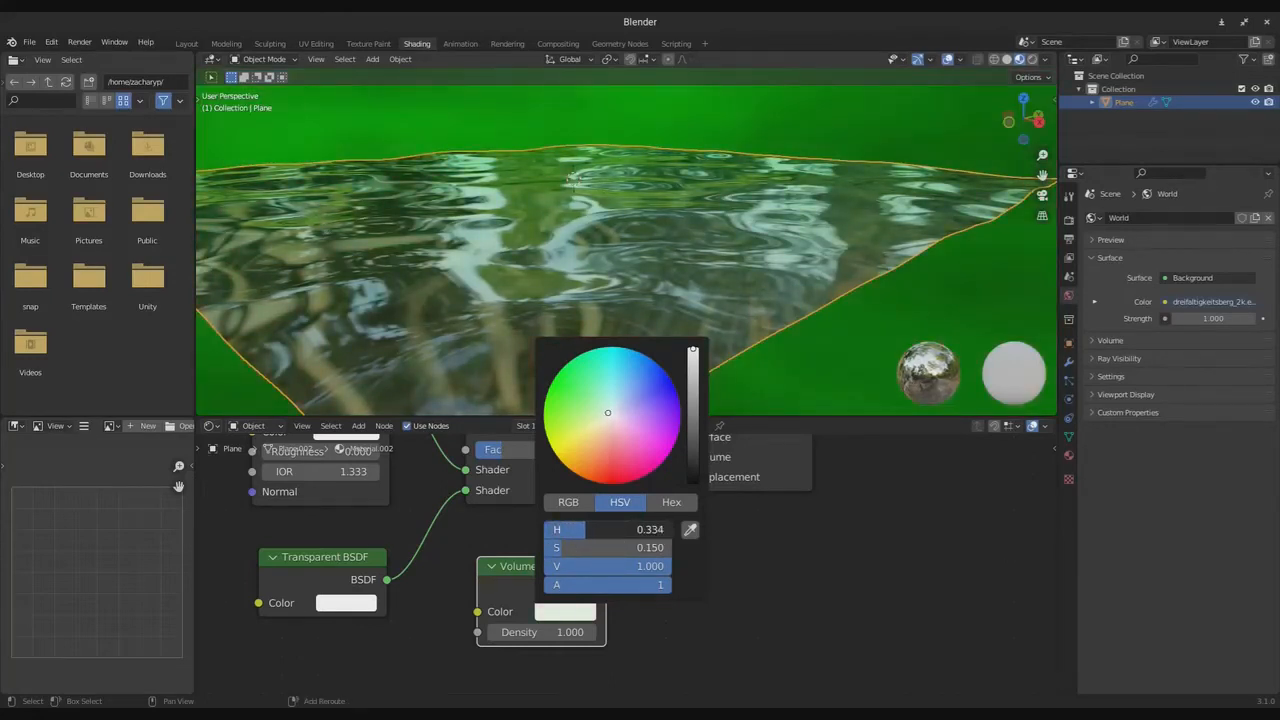
{"action": "mouse_move", "coordinate": [600, 529]}
{"action": "left_mouse_down"}
{"action": "mouse_move", "coordinate": [618, 529]}
{"action": "mouse_move", "coordinate": [606, 529]}
{"action": "left_mouse_up"}
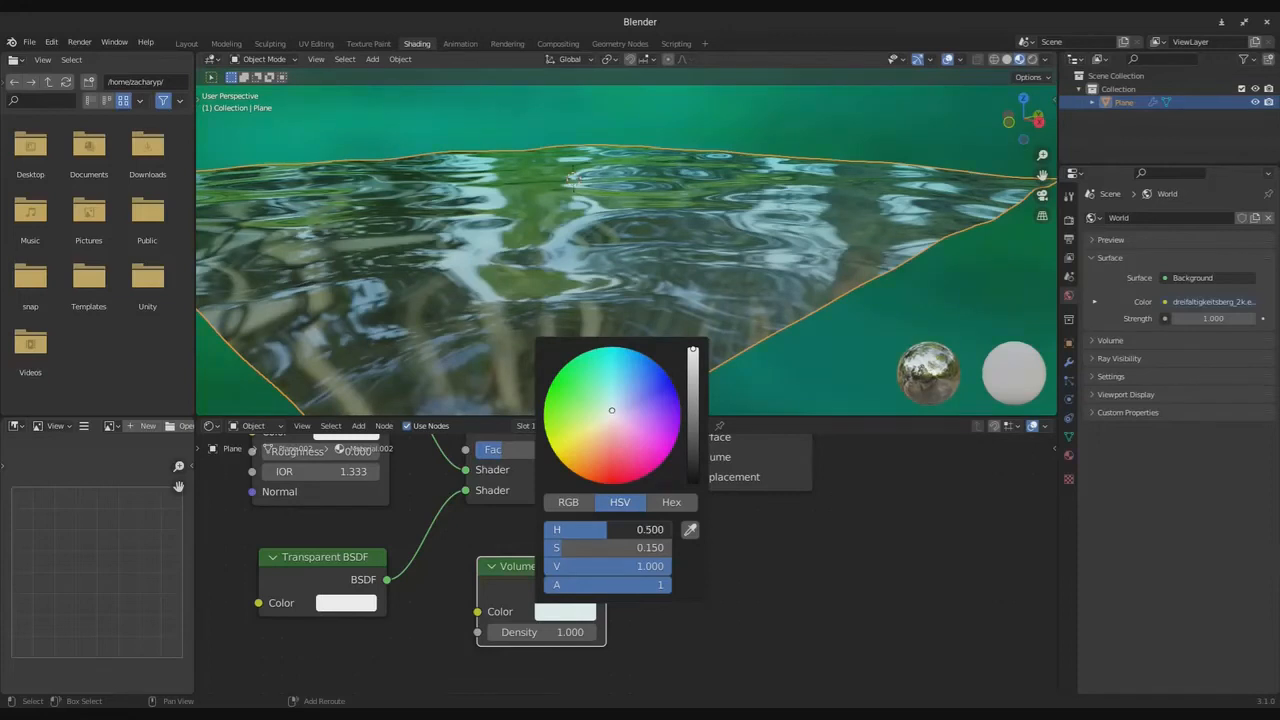
{"action": "left_click_drag", "start_coordinate": [606, 529], "coordinate": [606, 529]}
{"action": "scroll", "coordinate": [391, 273], "scroll_direction": "down", "scroll_amount": 5}
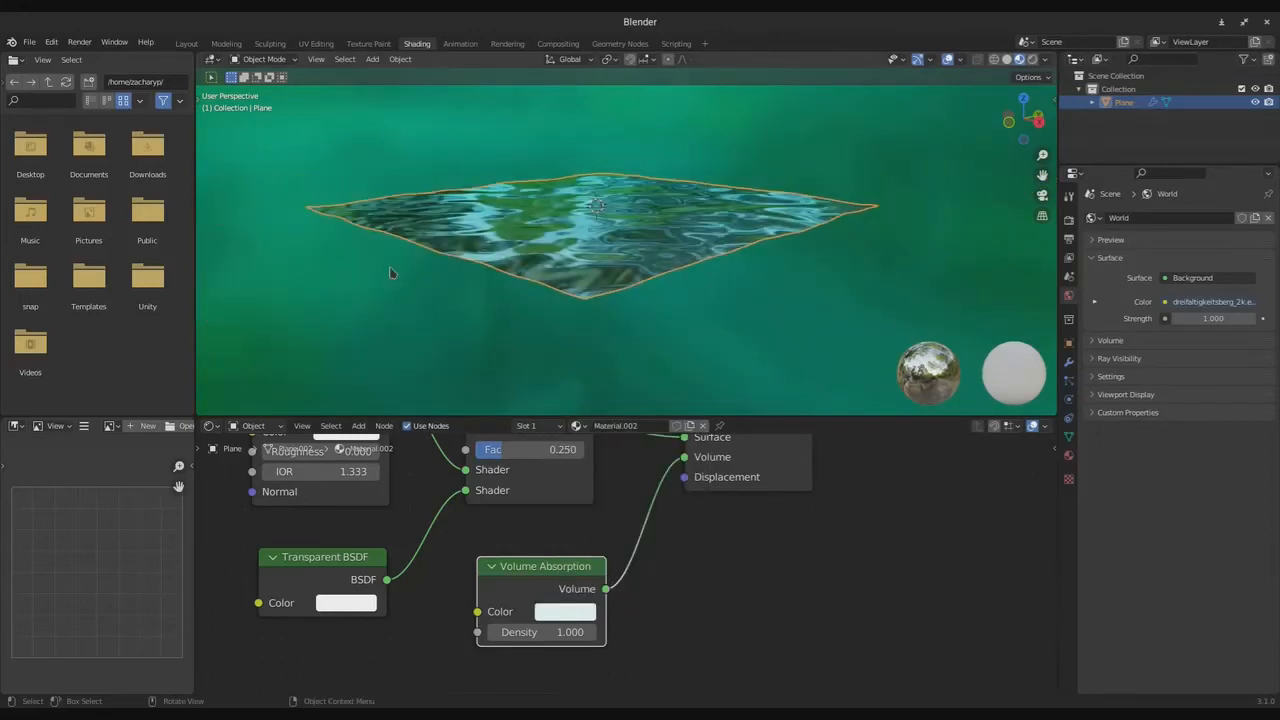
{"action": "mouse_move", "coordinate": [518, 262]}
{"action": "middle_mouse_down"}
{"action": "mouse_move", "coordinate": [465, 242]}
{"action": "mouse_move", "coordinate": [500, 260]}
{"action": "middle_mouse_up"}
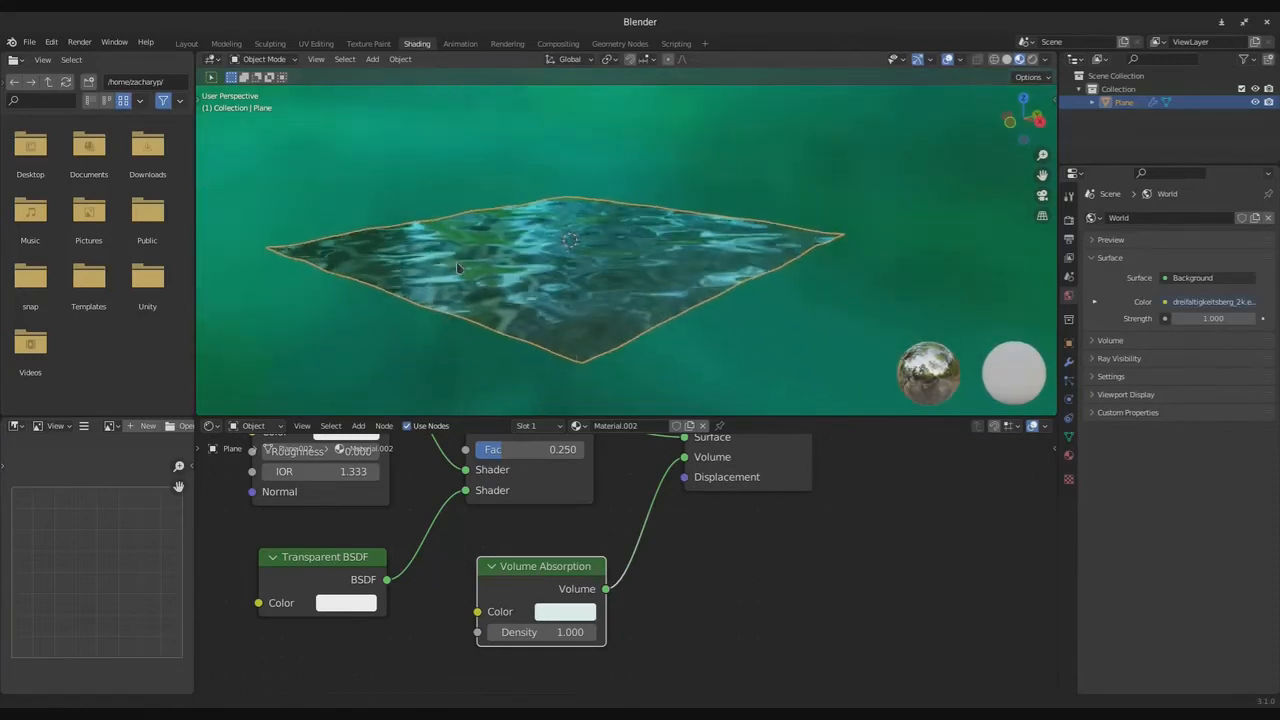
- Fine-tune the Volume Absorption colour's hue to 0.505
{"action": "scroll", "coordinate": [597, 573], "scroll_direction": "up", "scroll_amount": 3}
{"action": "middle_click_drag", "start_coordinate": [597, 574], "coordinate": [600, 595]}
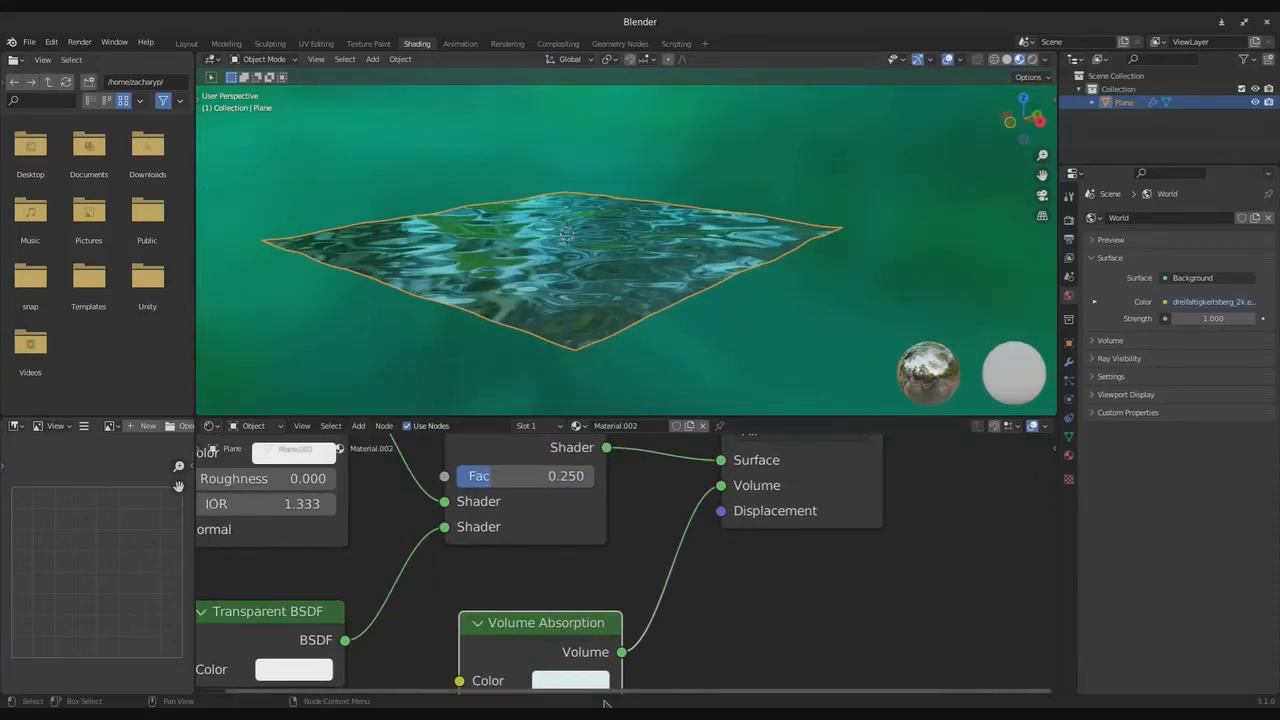
{"action": "middle_click_drag", "start_coordinate": [588, 680], "coordinate": [581, 660]}
{"action": "left_click", "coordinate": [567, 662]}
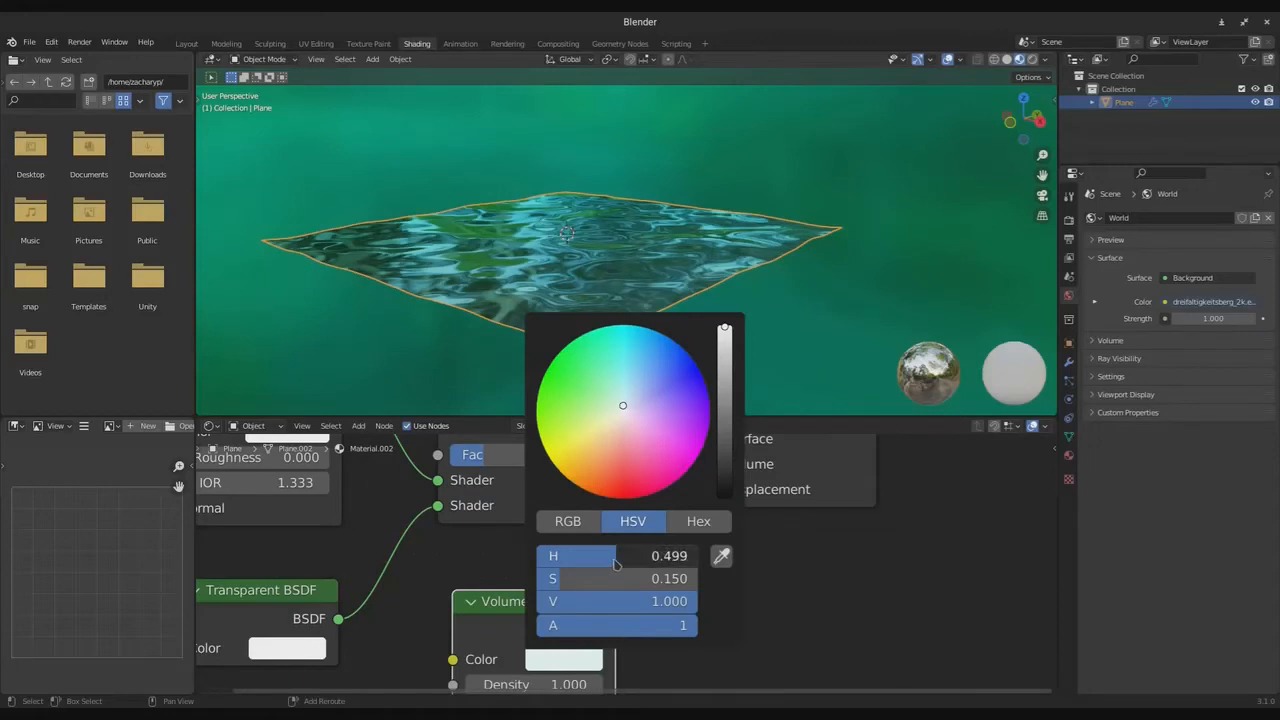
{"action": "left_click_drag", "start_coordinate": [630, 562], "coordinate": [587, 560]}
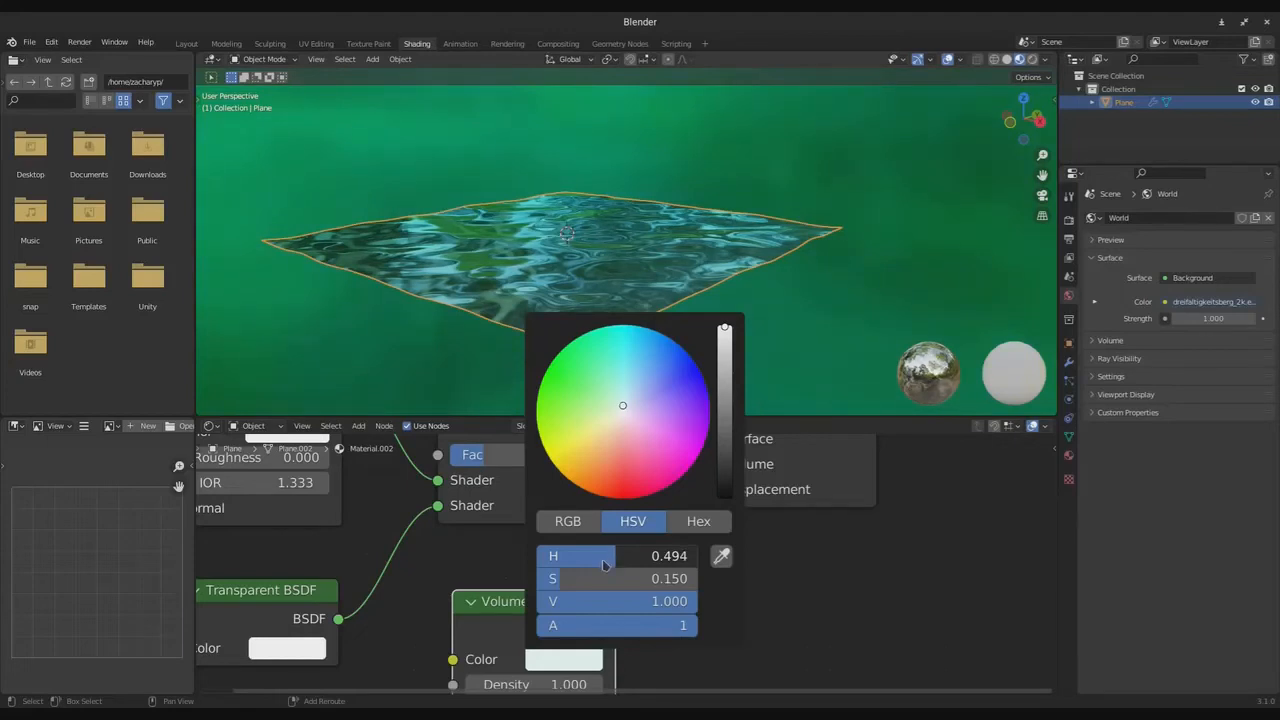
{"action": "left_click_drag", "start_coordinate": [604, 566], "coordinate": [631, 570]}
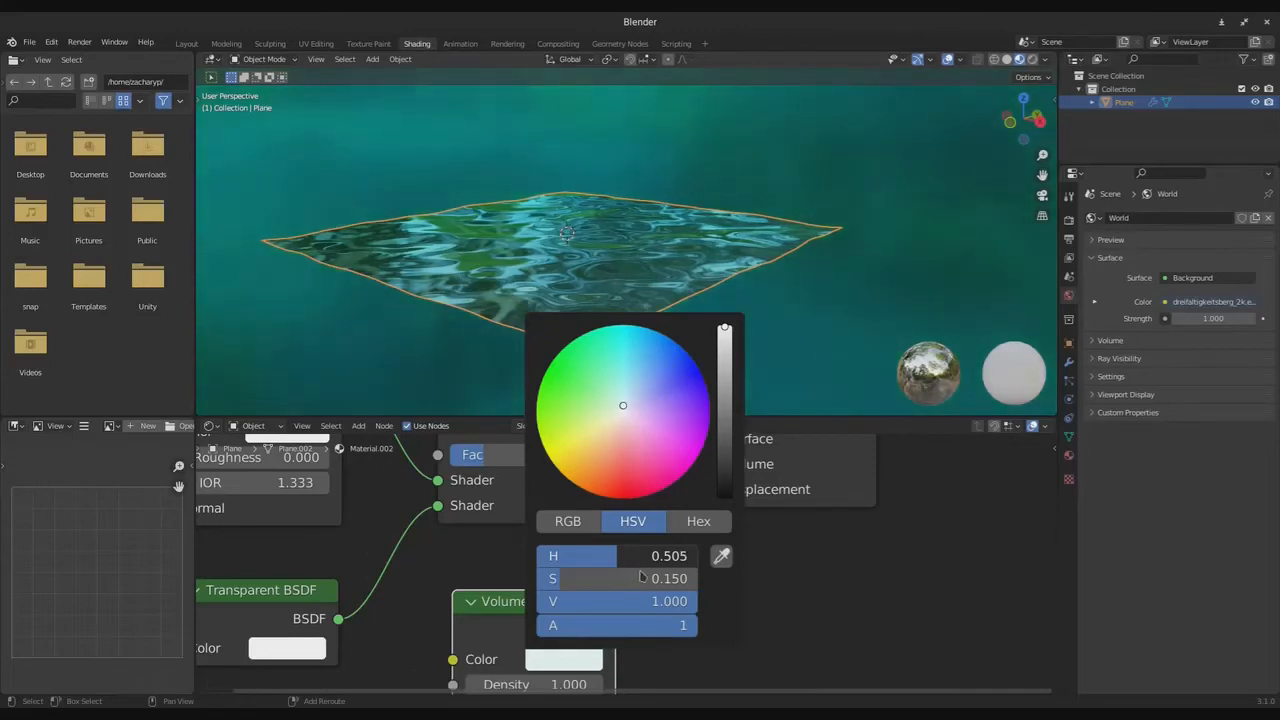
{"action": "left_click", "coordinate": [481, 557]}
- Try a Volume Absorption density of 7.5, and set it back to 1
{"action": "scroll", "coordinate": [493, 592], "scroll_direction": "down", "scroll_amount": 2}
{"action": "middle_click_drag", "start_coordinate": [493, 594], "coordinate": [584, 535]}
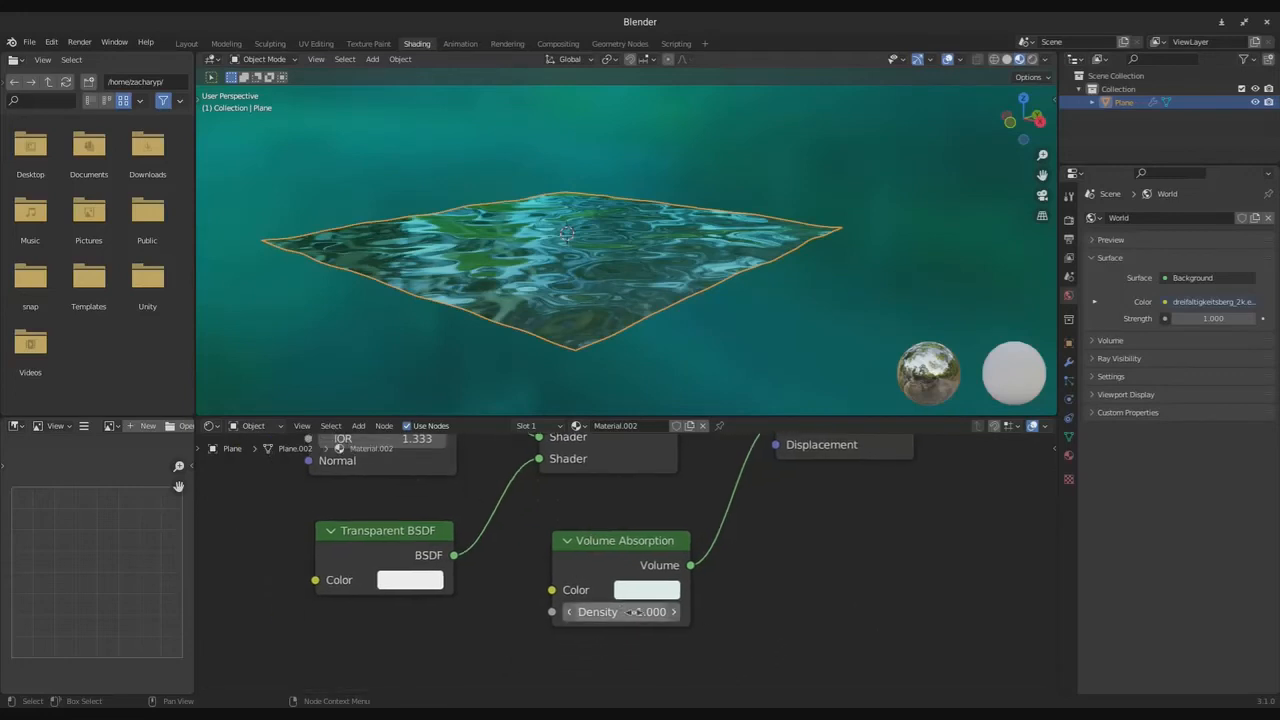
{"action": "left_click_drag", "start_coordinate": [620, 614], "coordinate": [668, 620]}
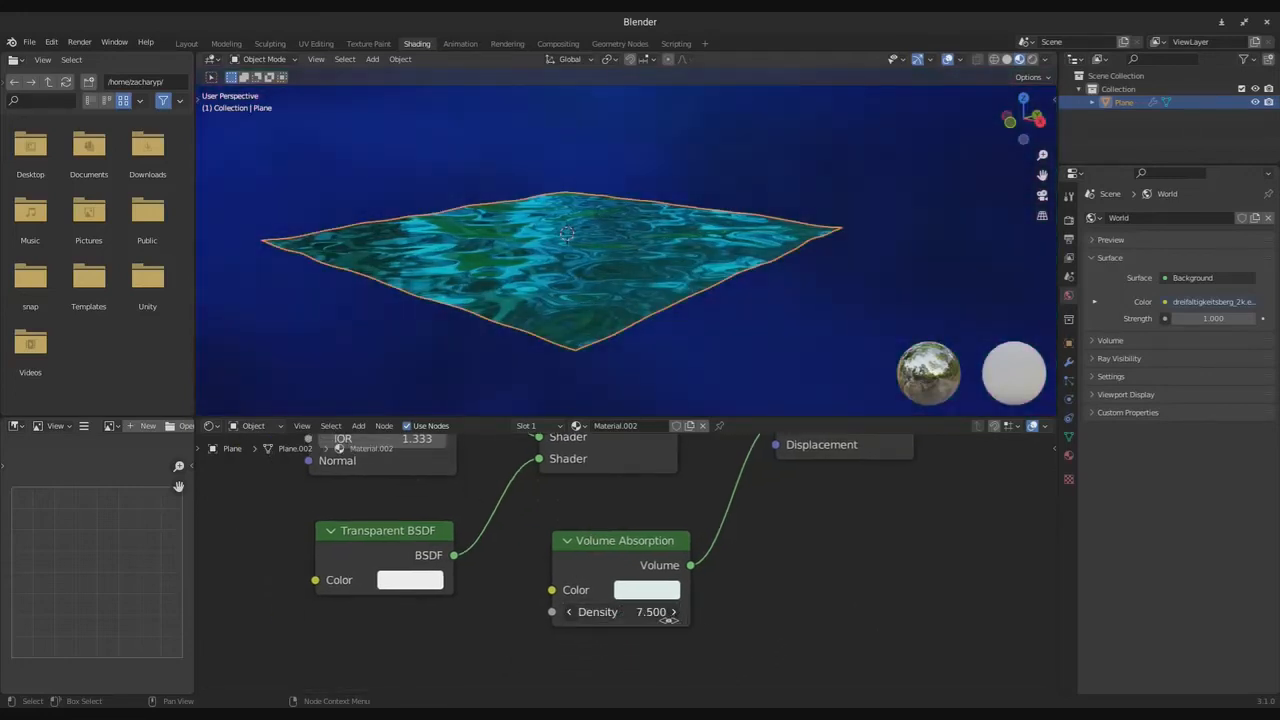
{"action": "left_click", "coordinate": [612, 613]}
{"action": "type", "text": "1"}
{"action": "key", "text": "Return"}
- Examine the water surface from several angles and preview it in Rendered shading in the Layout workspace
{"action": "scroll", "coordinate": [591, 324], "scroll_direction": "down", "scroll_amount": 2}
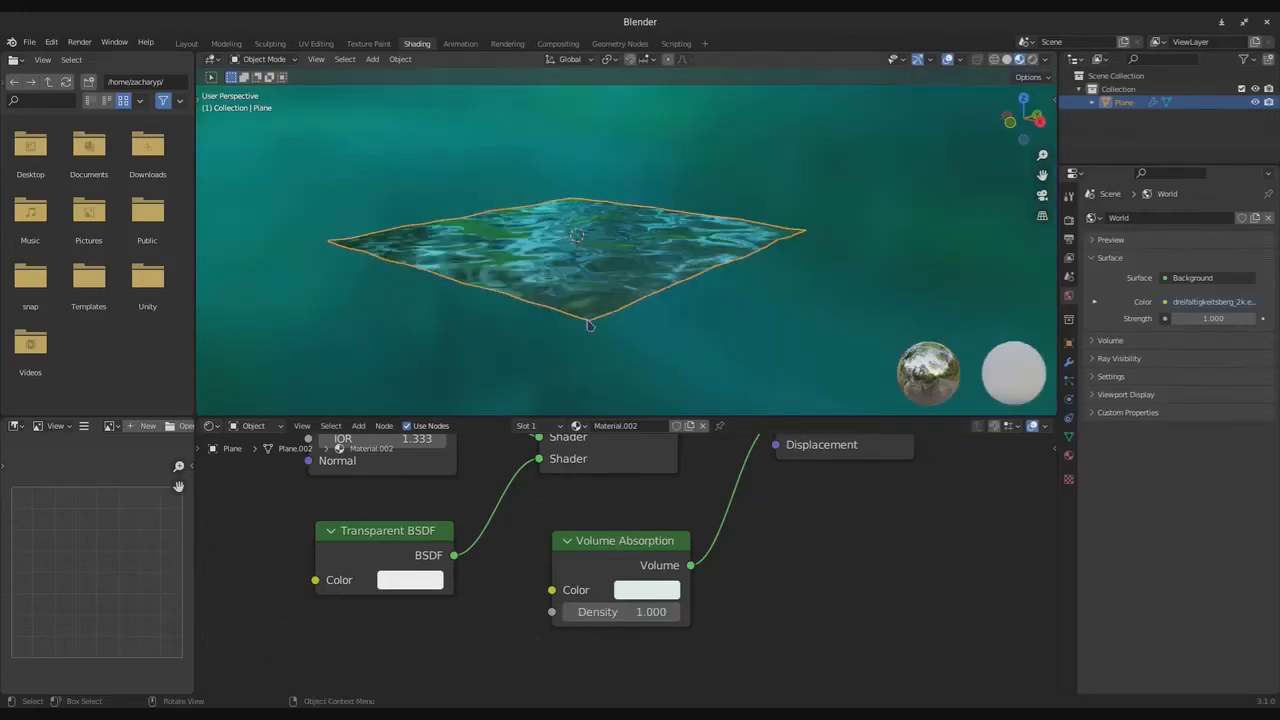
{"action": "scroll", "coordinate": [660, 507], "scroll_direction": "down", "scroll_amount": 4}
{"action": "middle_click_drag", "start_coordinate": [672, 509], "coordinate": [649, 583]}
{"action": "mouse_move", "coordinate": [561, 528]}
{"action": "middle_mouse_down"}
{"action": "mouse_move", "coordinate": [589, 541]}
{"action": "mouse_move", "coordinate": [553, 520]}
{"action": "middle_mouse_up"}
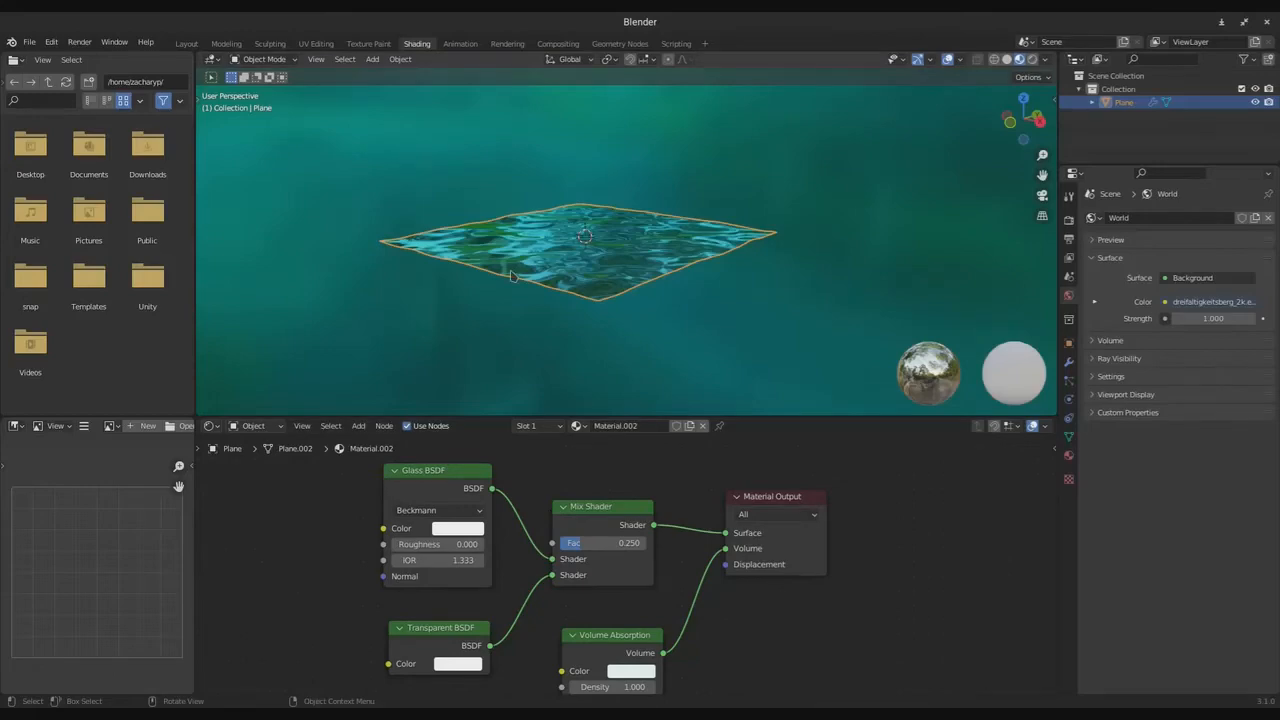
{"action": "middle_click_drag", "start_coordinate": [594, 316], "coordinate": [530, 286]}
{"action": "scroll", "coordinate": [540, 313], "scroll_direction": "up", "scroll_amount": 3}
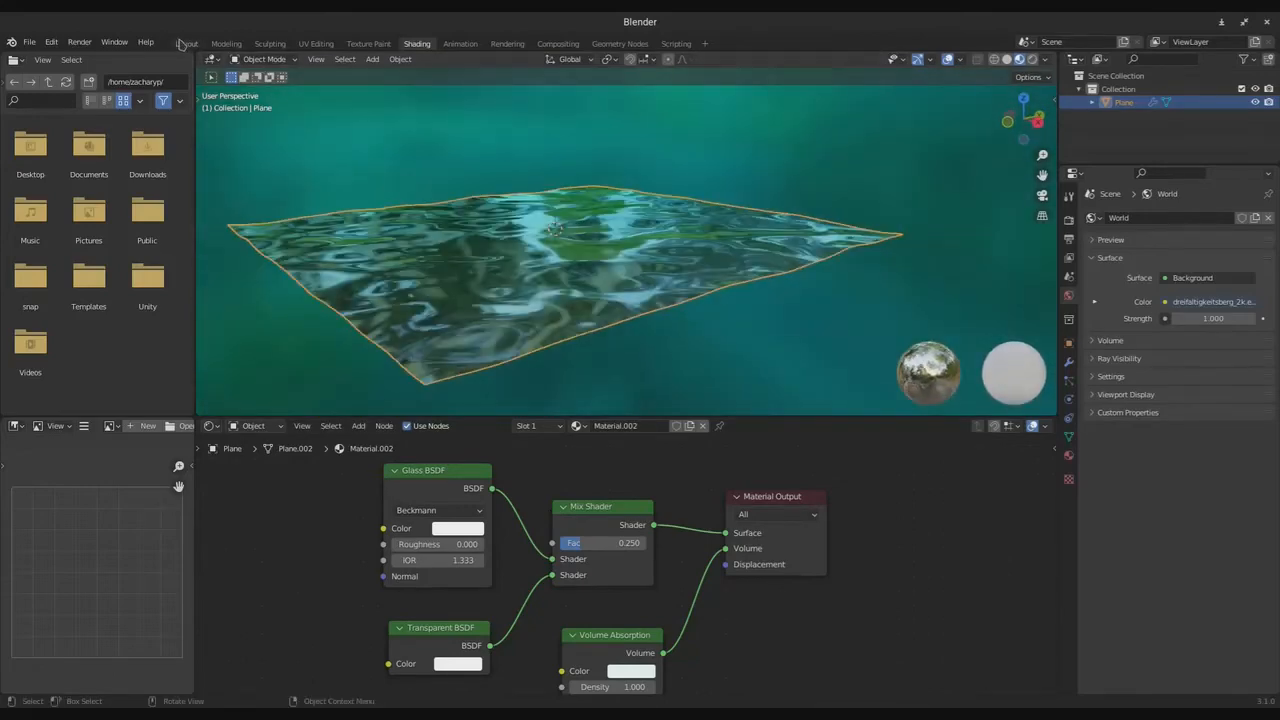
{"action": "left_click", "coordinate": [185, 43]}
{"action": "middle_click_drag", "start_coordinate": [412, 328], "coordinate": [623, 486]}
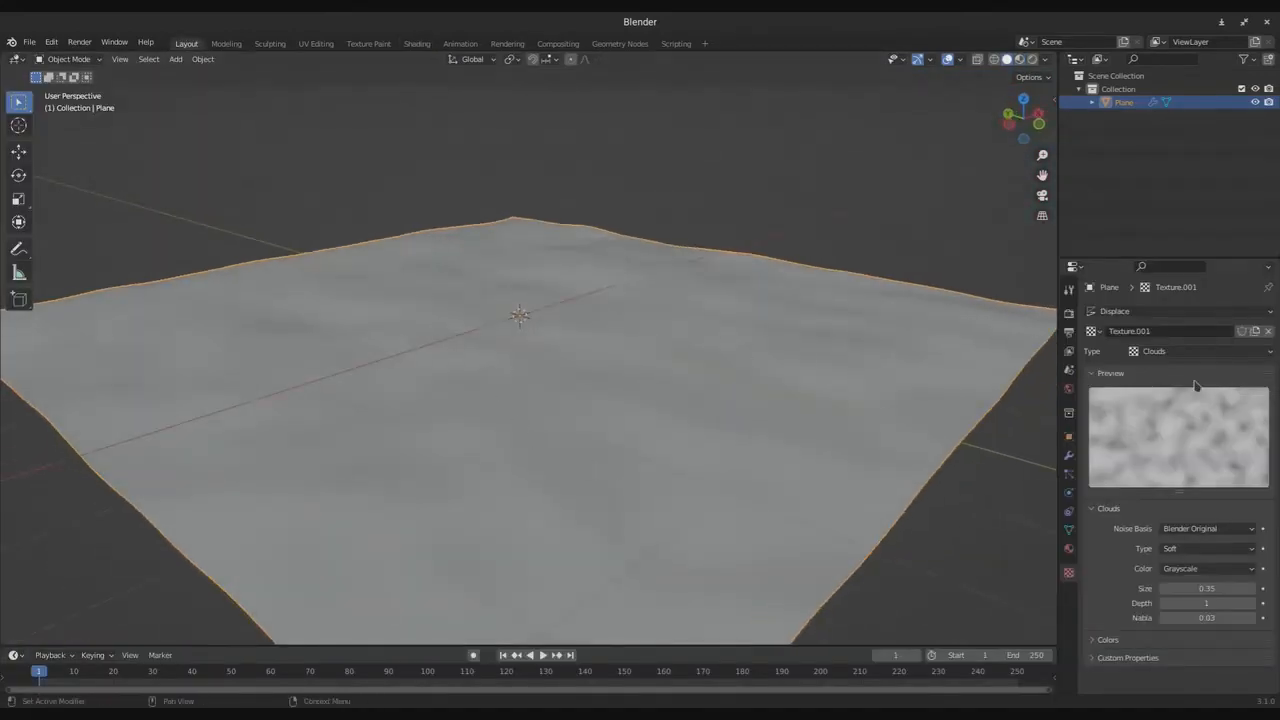
{"action": "left_click", "coordinate": [1068, 312]}
{"action": "scroll", "coordinate": [491, 380], "scroll_direction": "down", "scroll_amount": 4}
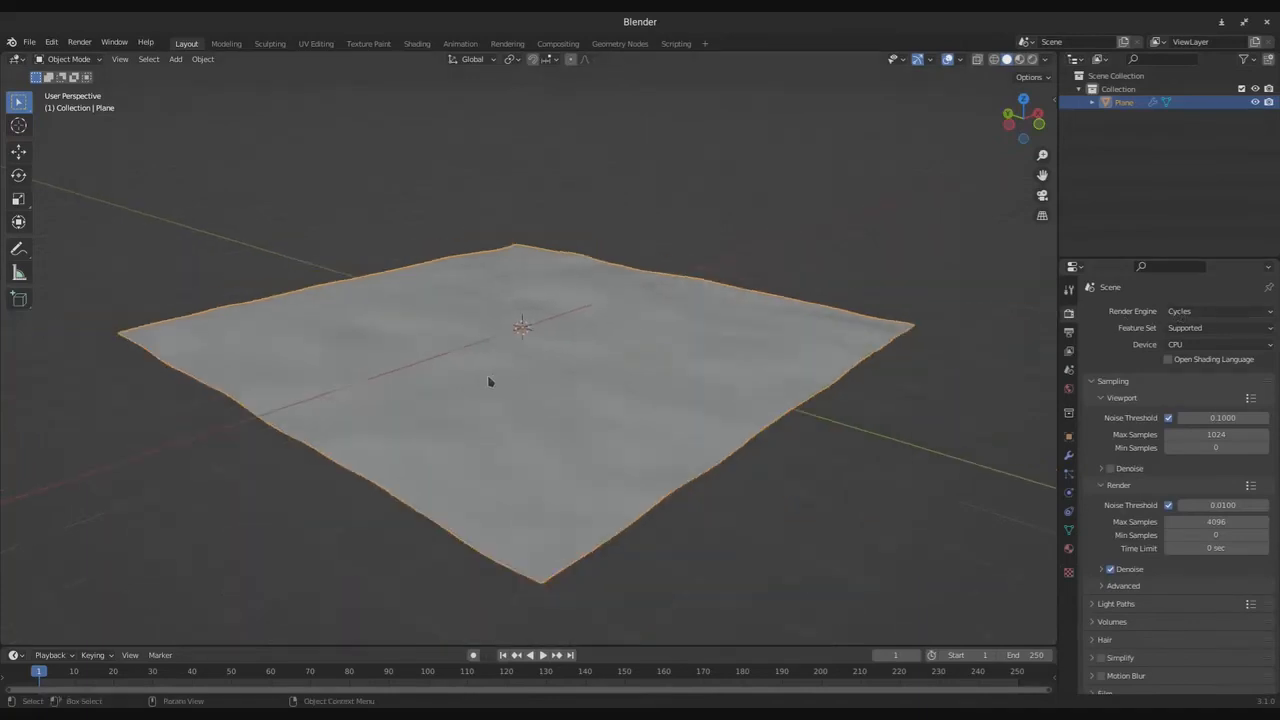
{"action": "key", "text": "z"}
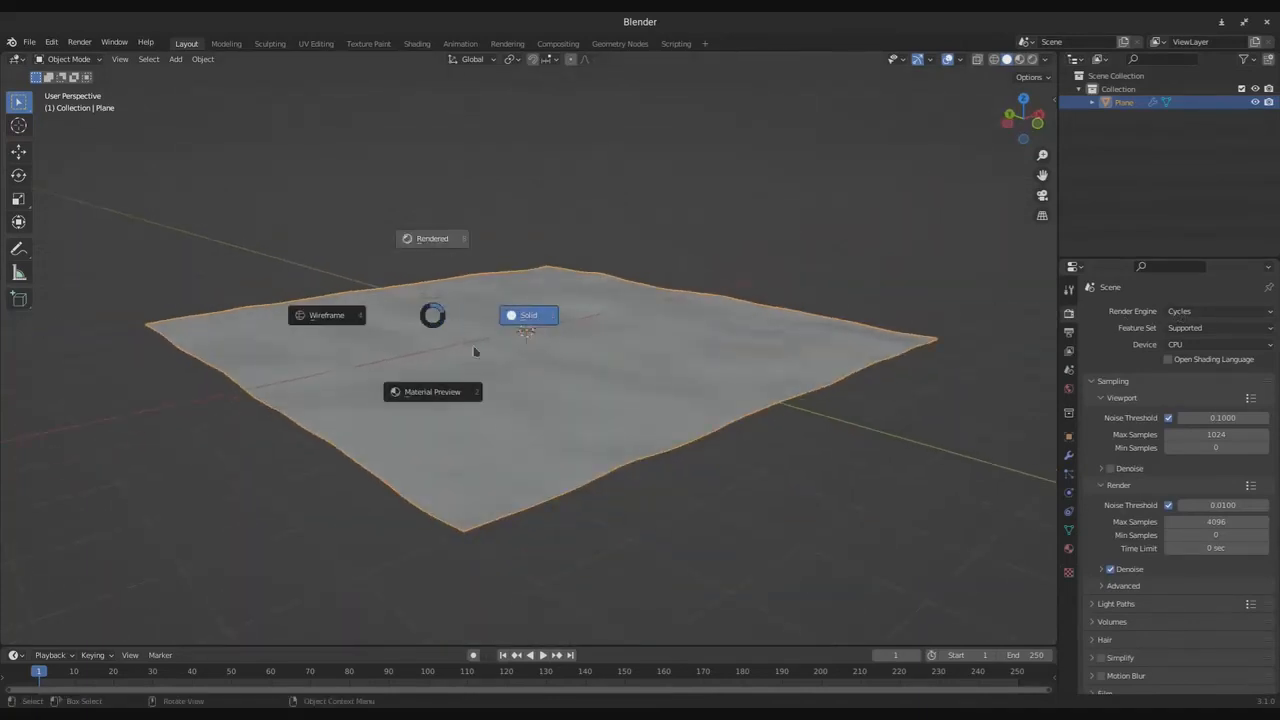
{"action": "left_click", "coordinate": [447, 125]}
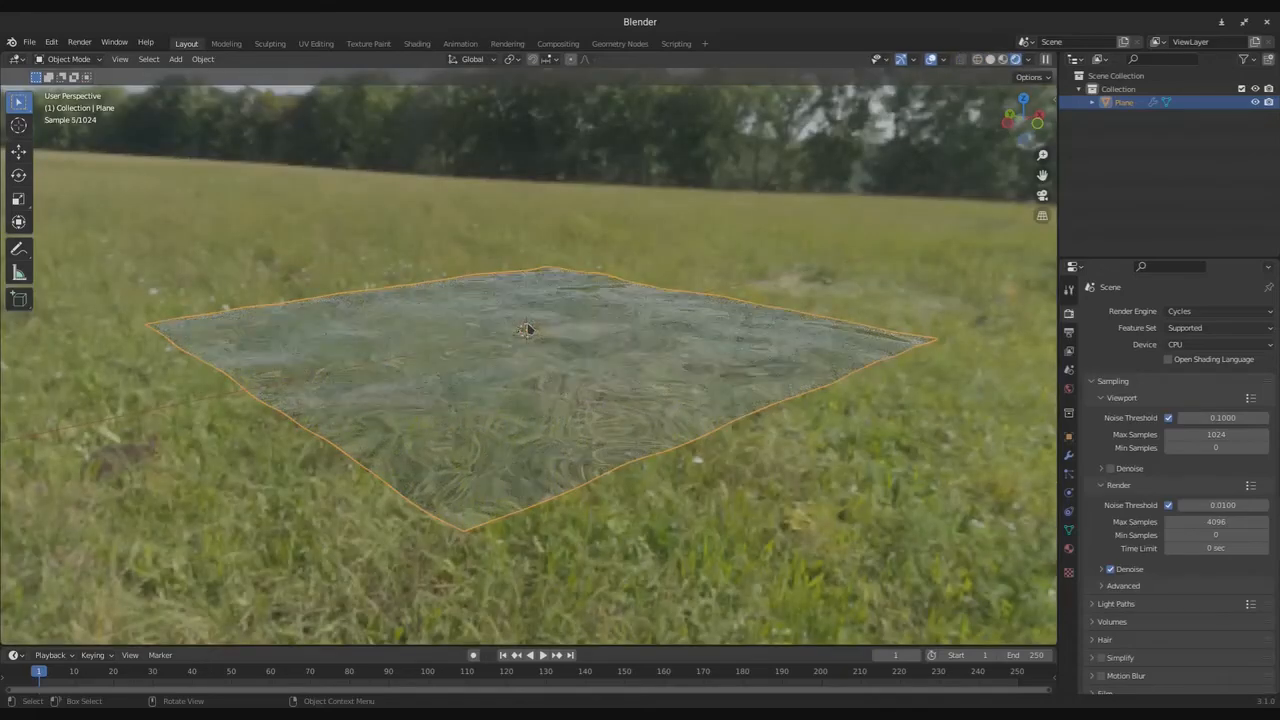
{"action": "middle_click_drag", "start_coordinate": [562, 405], "coordinate": [428, 397]}
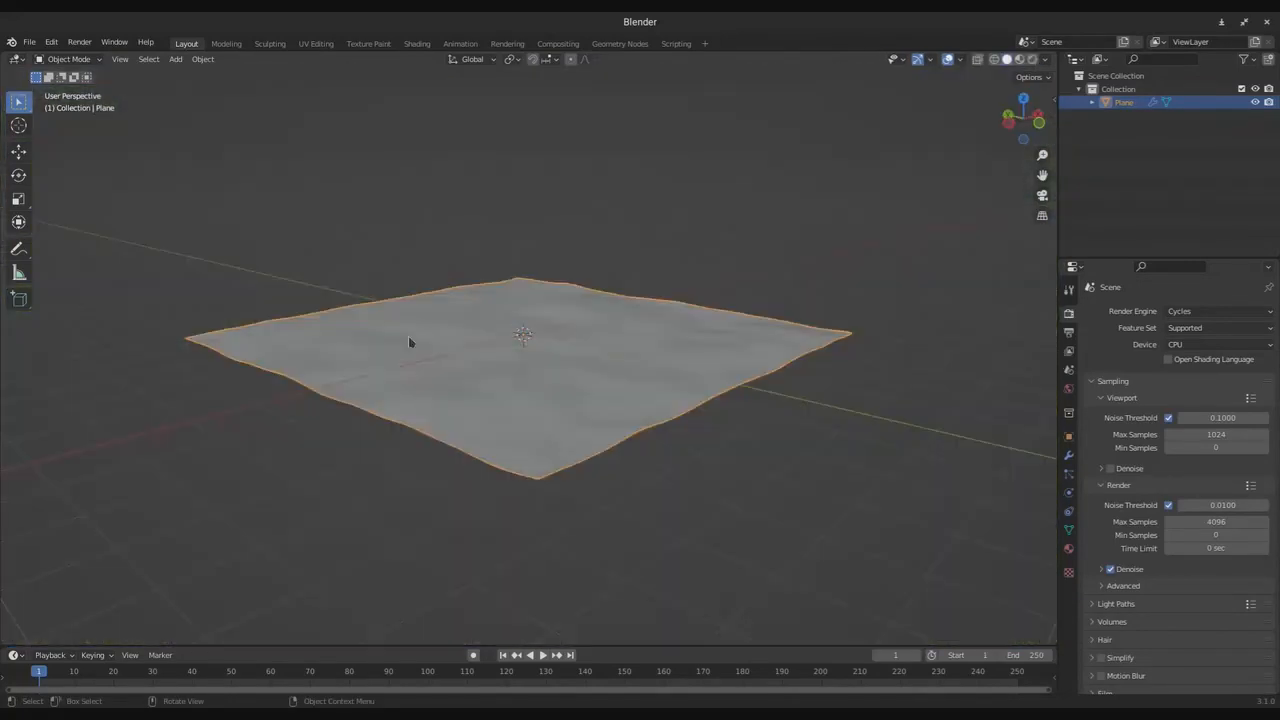
- Add a cube and scale it up in top view until it extends slightly beyond the water plane's edges
{"action": "key", "text": "shift+a"}
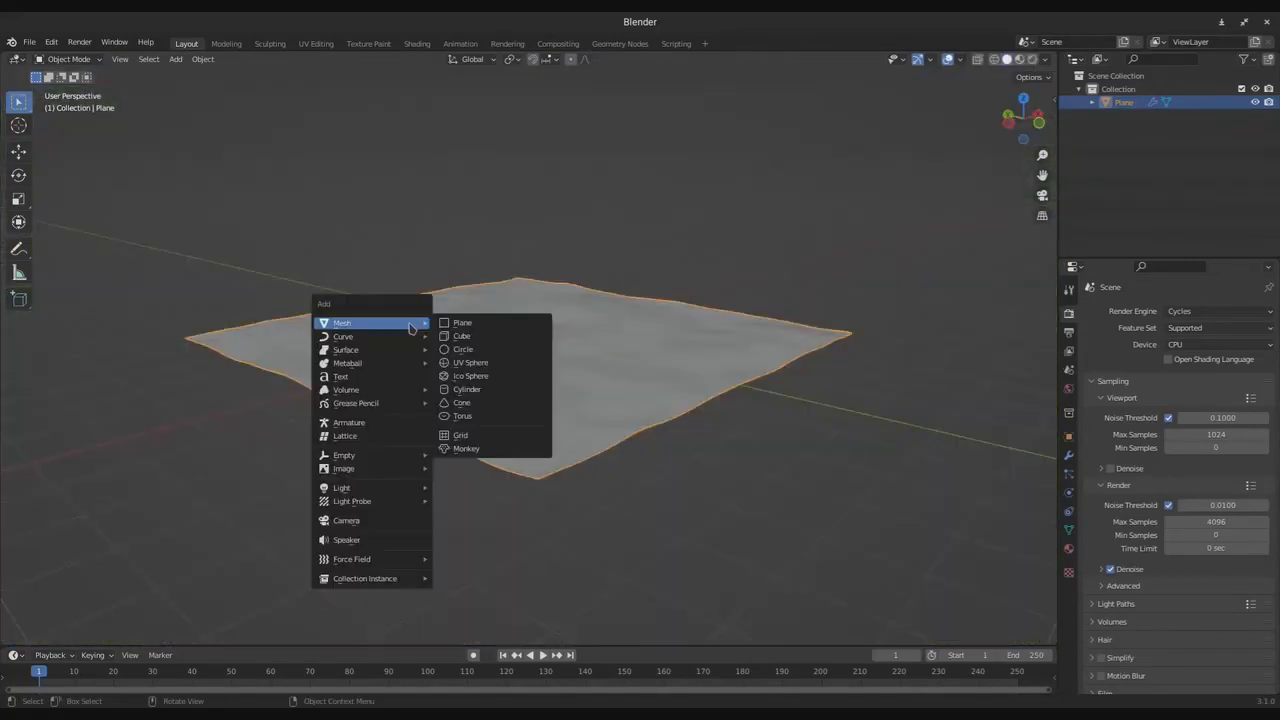
{"action": "left_click", "coordinate": [478, 338]}
{"action": "key", "text": "KP_7"}
{"action": "key", "text": "s"}
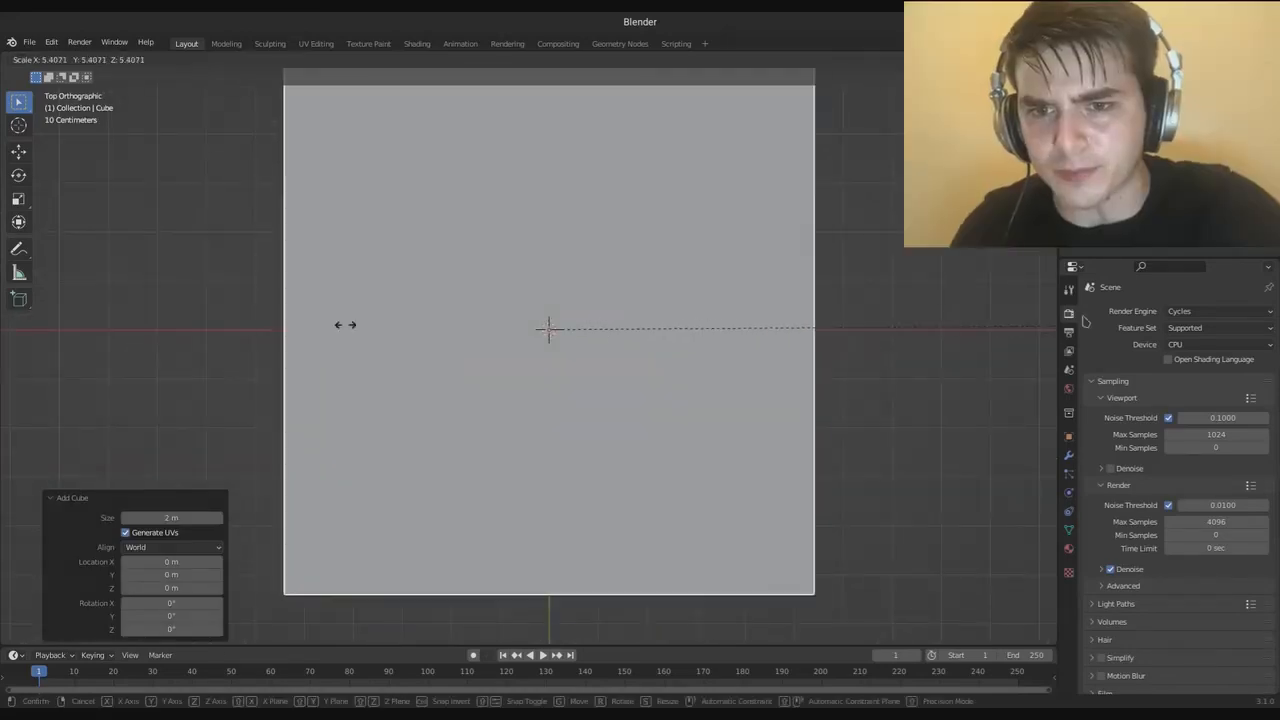
{"action": "left_click", "coordinate": [418, 328]}
- Flatten the cube along Z in wireframe front view and lower it about 0.64 m around the water plane
{"action": "key", "text": "KP_1"}
{"action": "key", "text": "z"}
{"action": "key", "text": "s"}
{"action": "key", "text": "z"}
{"action": "left_click", "coordinate": [585, 365]}
{"action": "key", "text": "g"}
{"action": "key", "text": "z"}
{"action": "left_click", "coordinate": [588, 442]}
- Inset the cube's top face to about the water plane's outline and extrude it downward to hollow out a pool basin
{"action": "key", "text": "KP_7"}
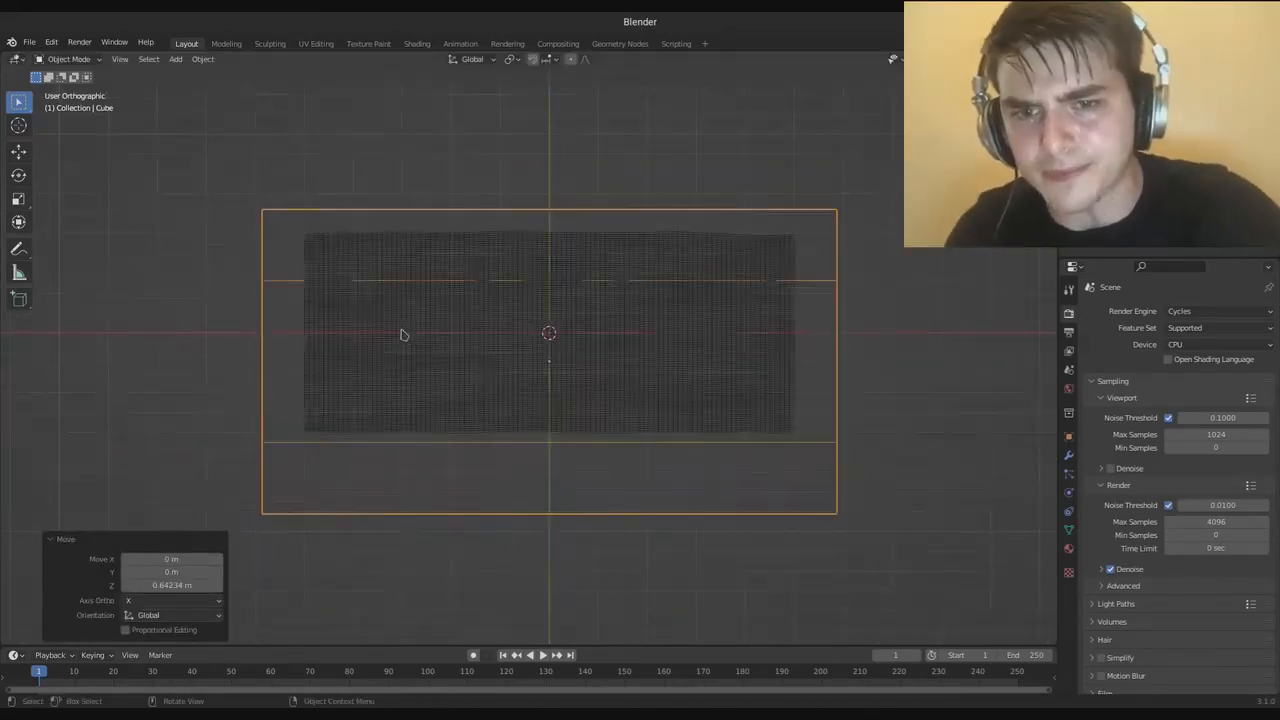
{"action": "key", "text": "Tab"}
{"action": "key", "text": "alt+a"}
{"action": "left_click_drag", "start_coordinate": [577, 435], "coordinate": [489, 259]}
{"action": "key", "text": "a"}
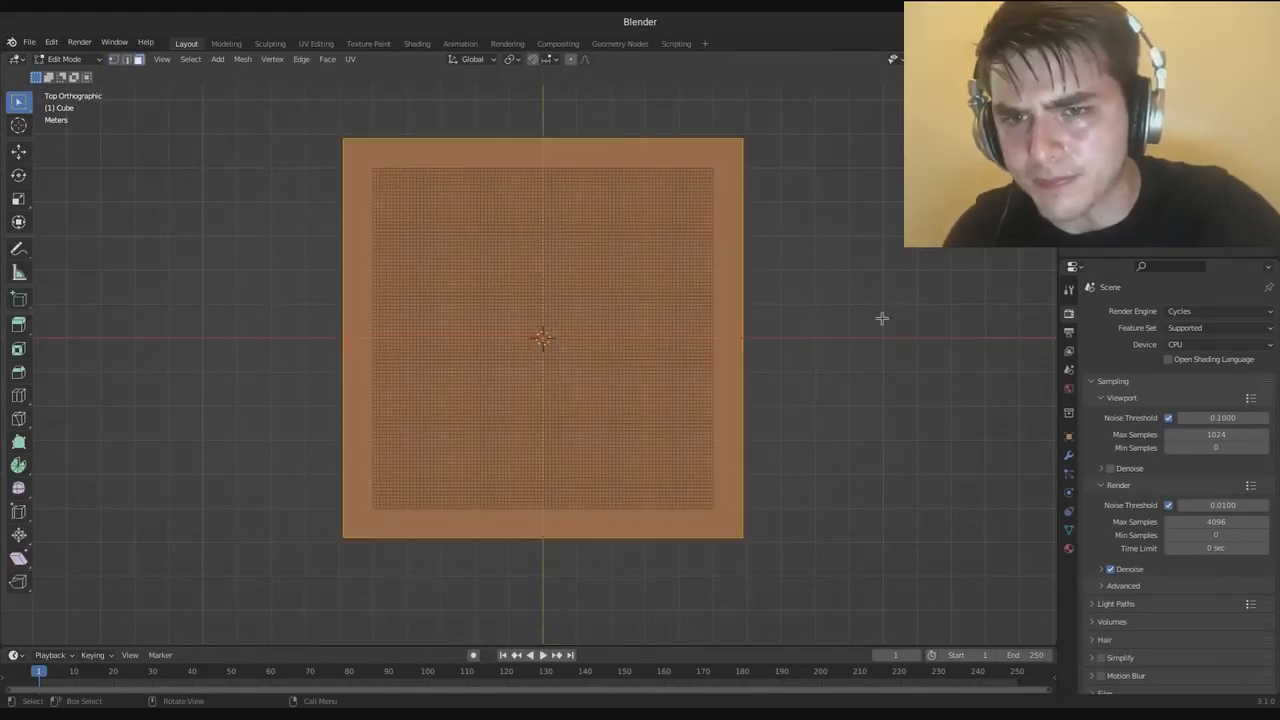
{"action": "key", "text": "i"}
{"action": "left_click", "coordinate": [586, 363]}
{"action": "key", "text": "KP_1"}
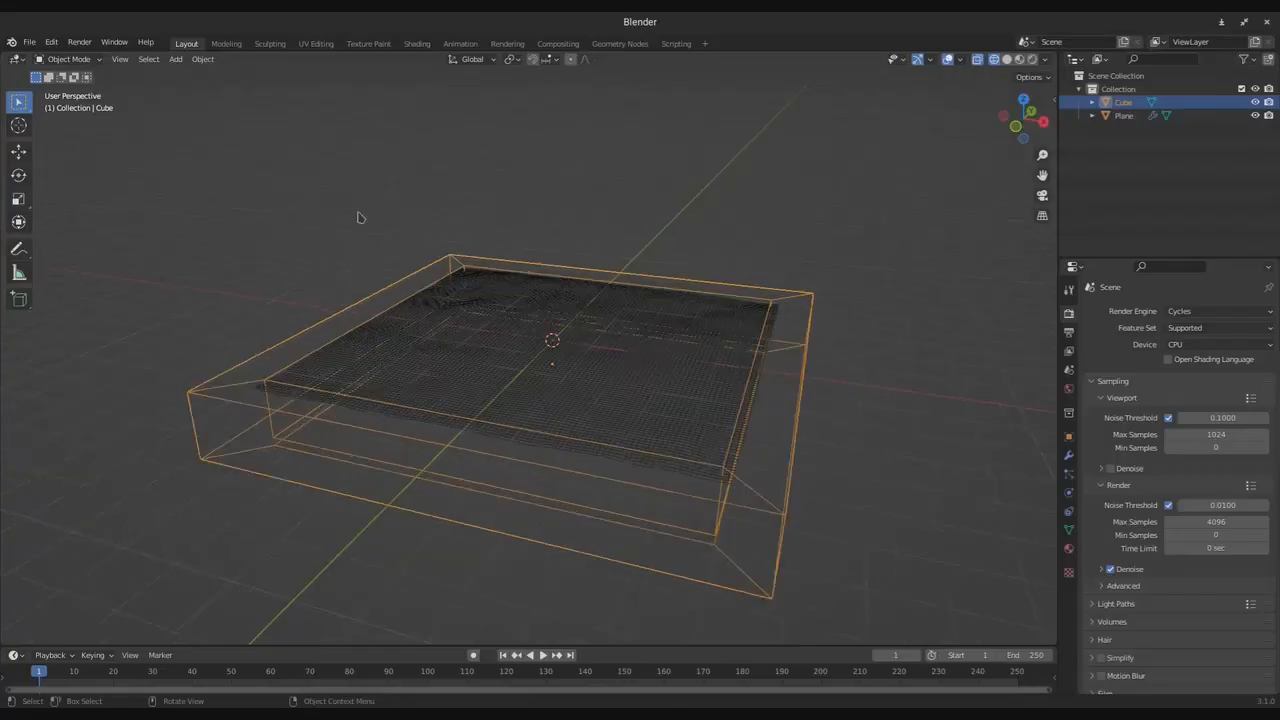
{"action": "left_click", "coordinate": [360, 217]}
- Check the pool and water in the Shading workspace, and preview them in Rendered shading back in the Layout workspace
{"action": "left_click", "coordinate": [417, 43]}
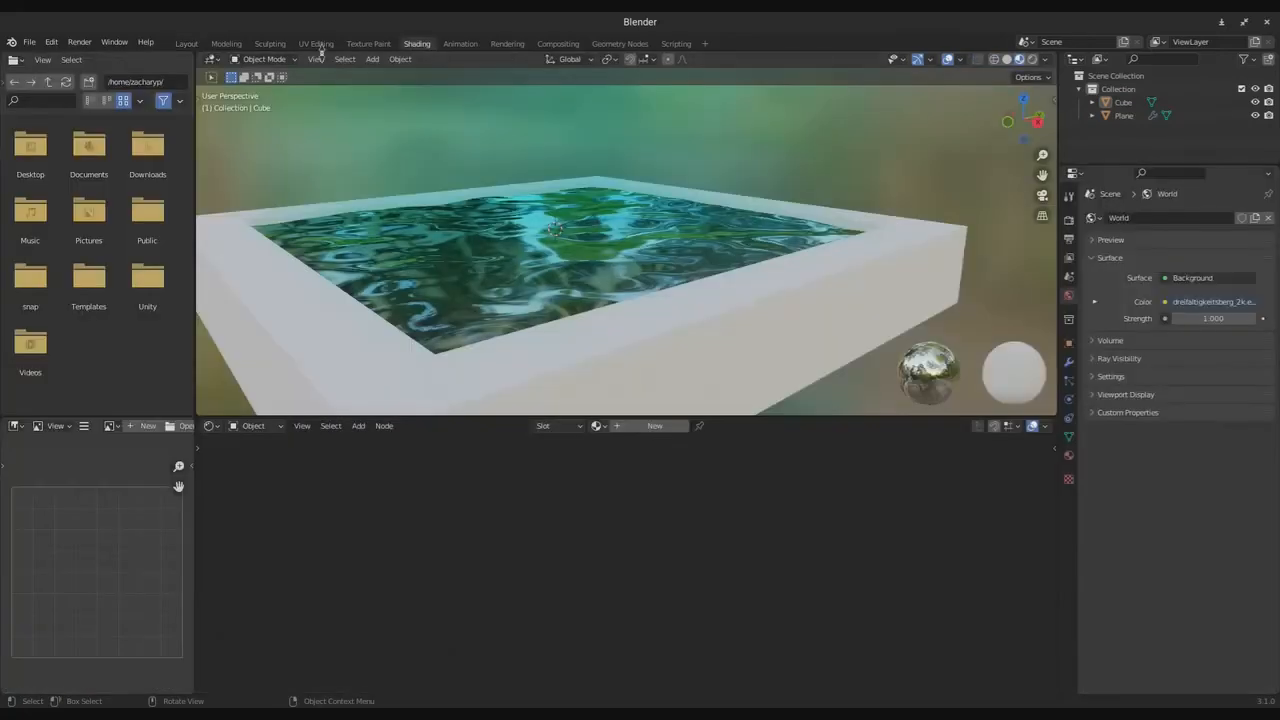
{"action": "left_click", "coordinate": [186, 43]}
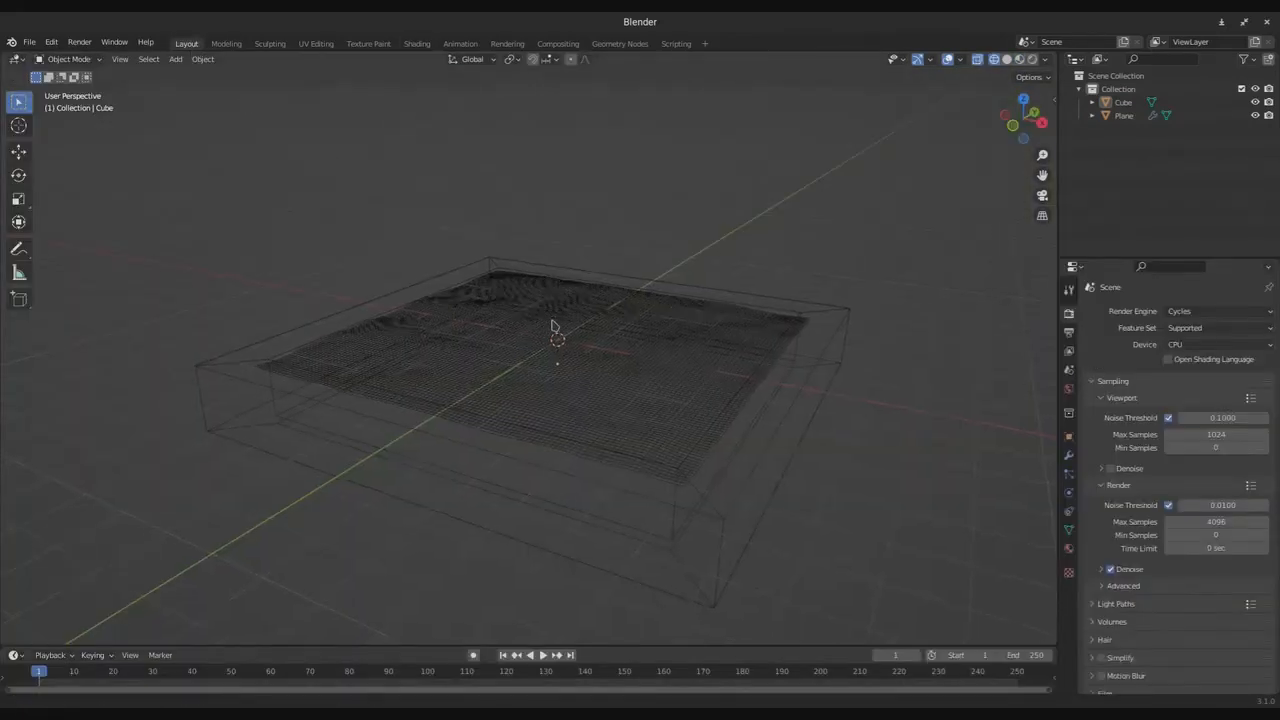
{"action": "scroll", "coordinate": [560, 338], "scroll_direction": "up", "scroll_amount": 3}
{"action": "key", "text": "z"}
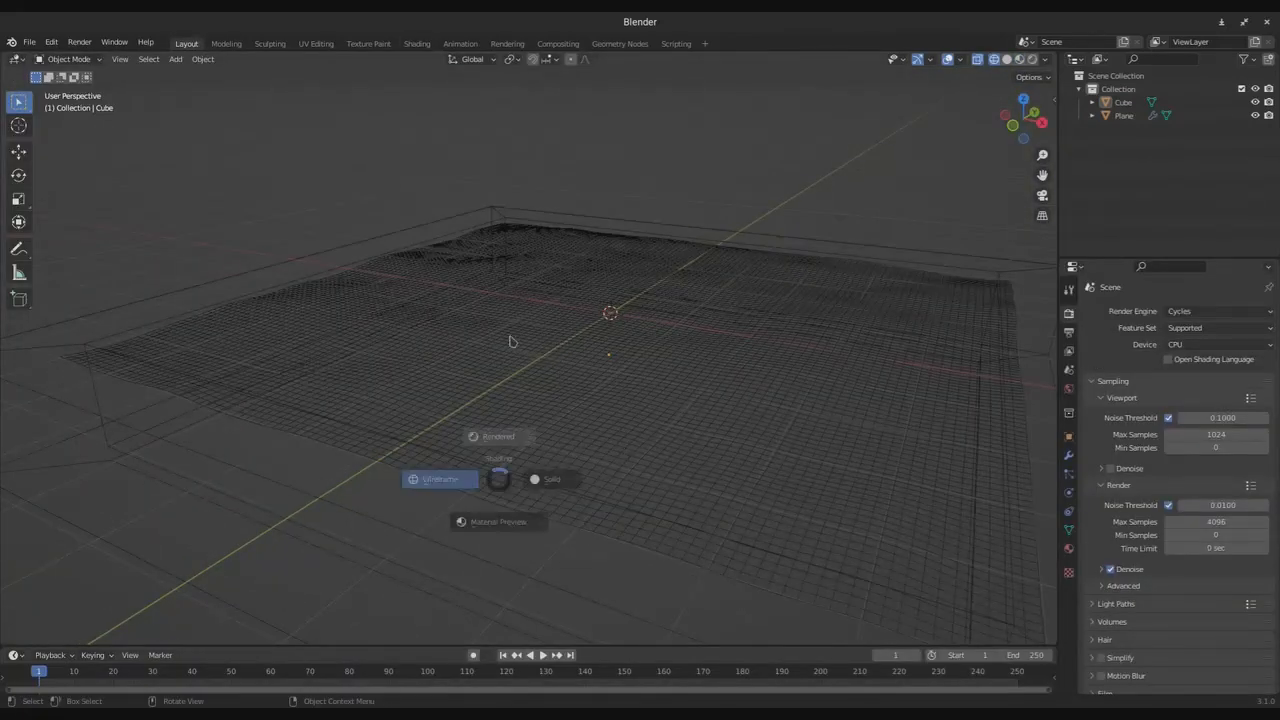
{"action": "left_click", "coordinate": [500, 437]}
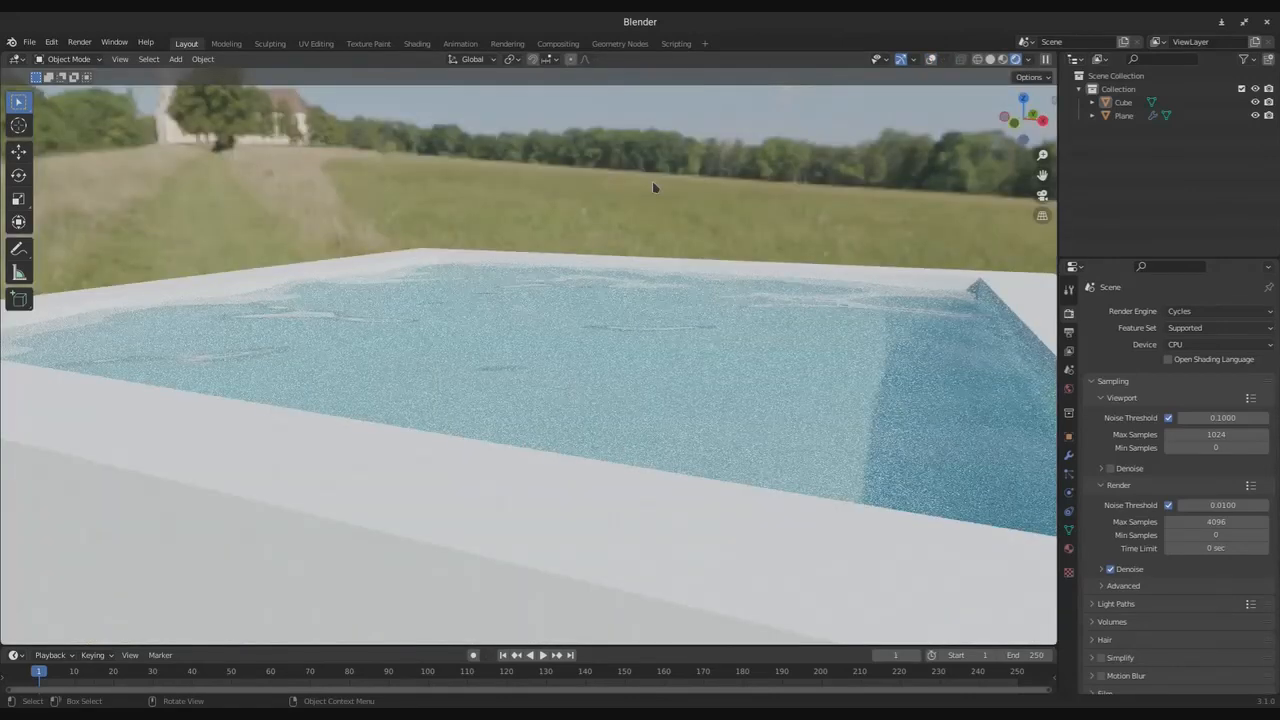
{"action": "middle_click_drag", "start_coordinate": [652, 181], "coordinate": [457, 355]}
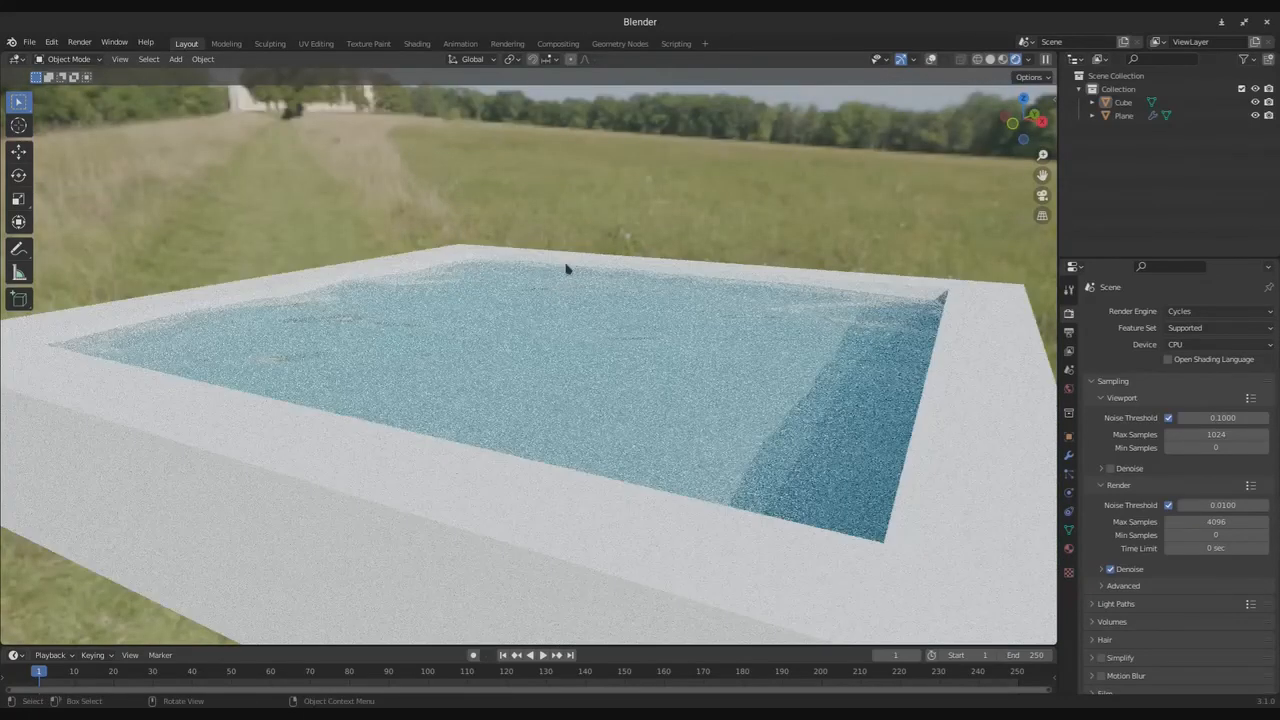
- Temporarily hide the pool basin to inspect the water plane on its own, and restore the visibility of both objects
{"action": "left_click", "coordinate": [517, 332]}
{"action": "key", "text": "h"}
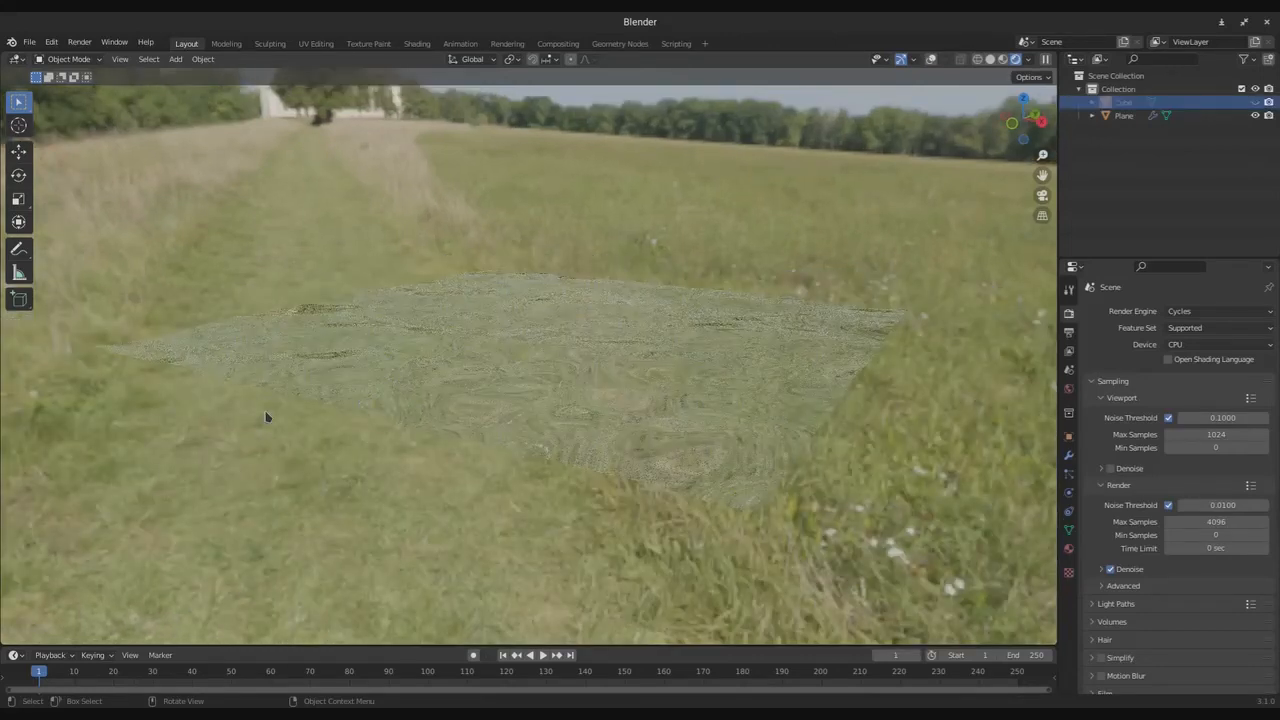
{"action": "key", "text": "shift+h"}
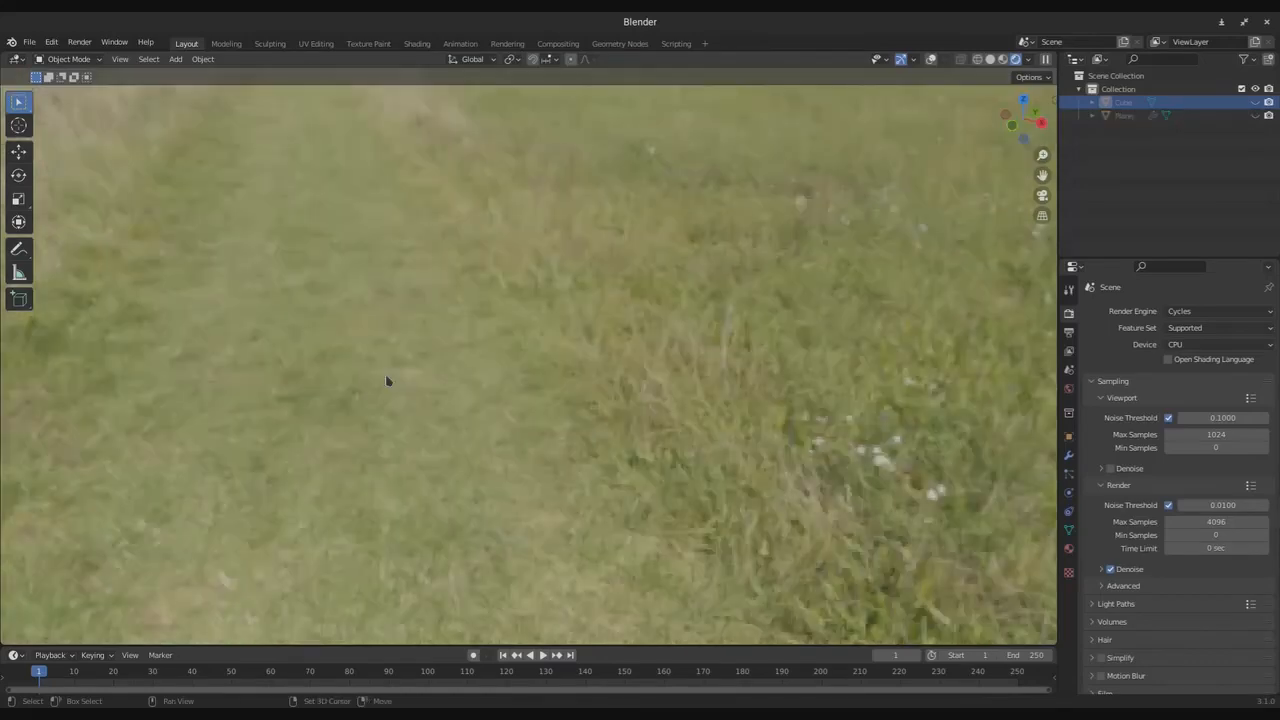
{"action": "left_click", "coordinate": [1255, 114]}
{"action": "left_click", "coordinate": [1255, 102]}
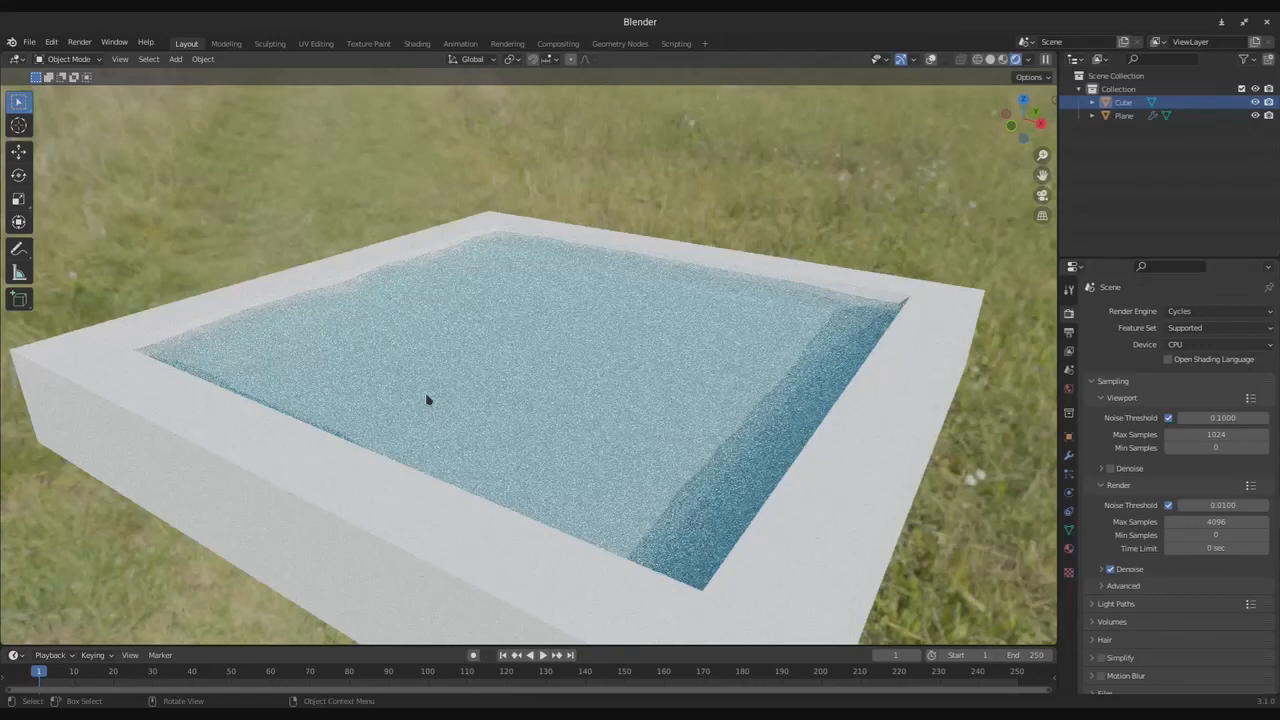
- Examine the rendered water and its absorption colour inside the pool basin from several angles
{"action": "middle_click_drag", "start_coordinate": [426, 400], "coordinate": [256, 304]}
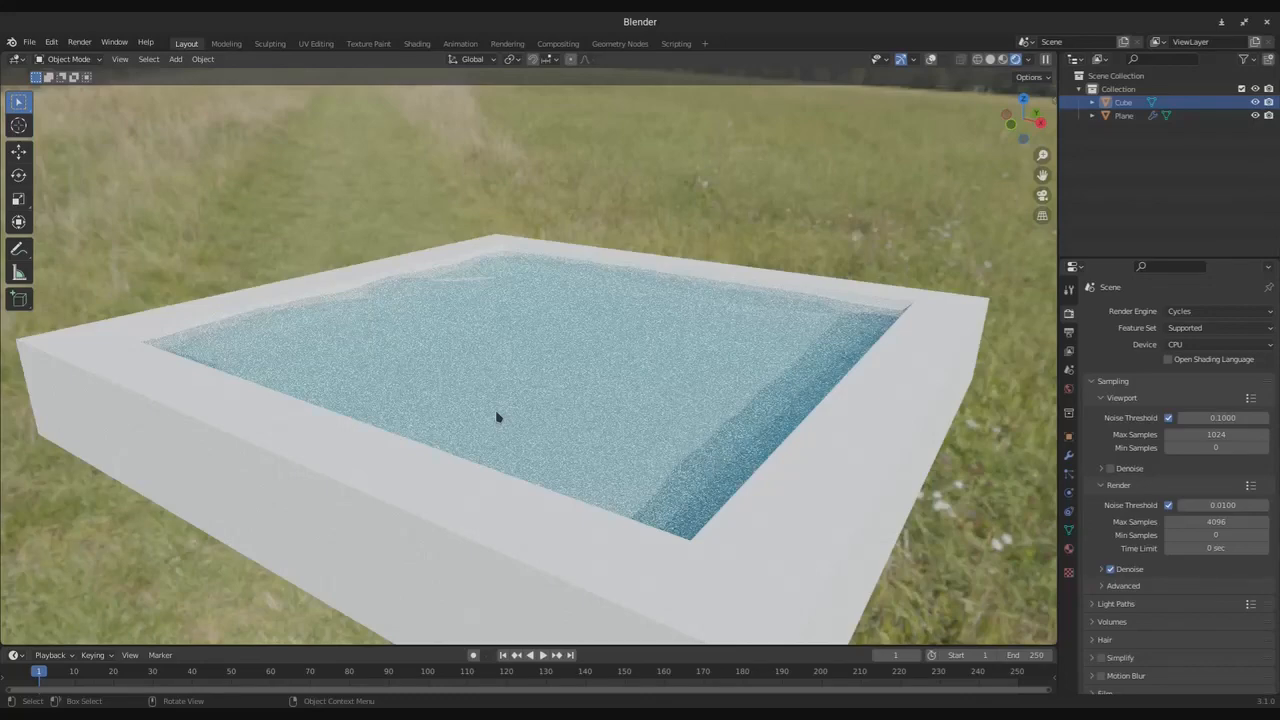
{"action": "middle_click_drag", "start_coordinate": [497, 417], "coordinate": [548, 314]}
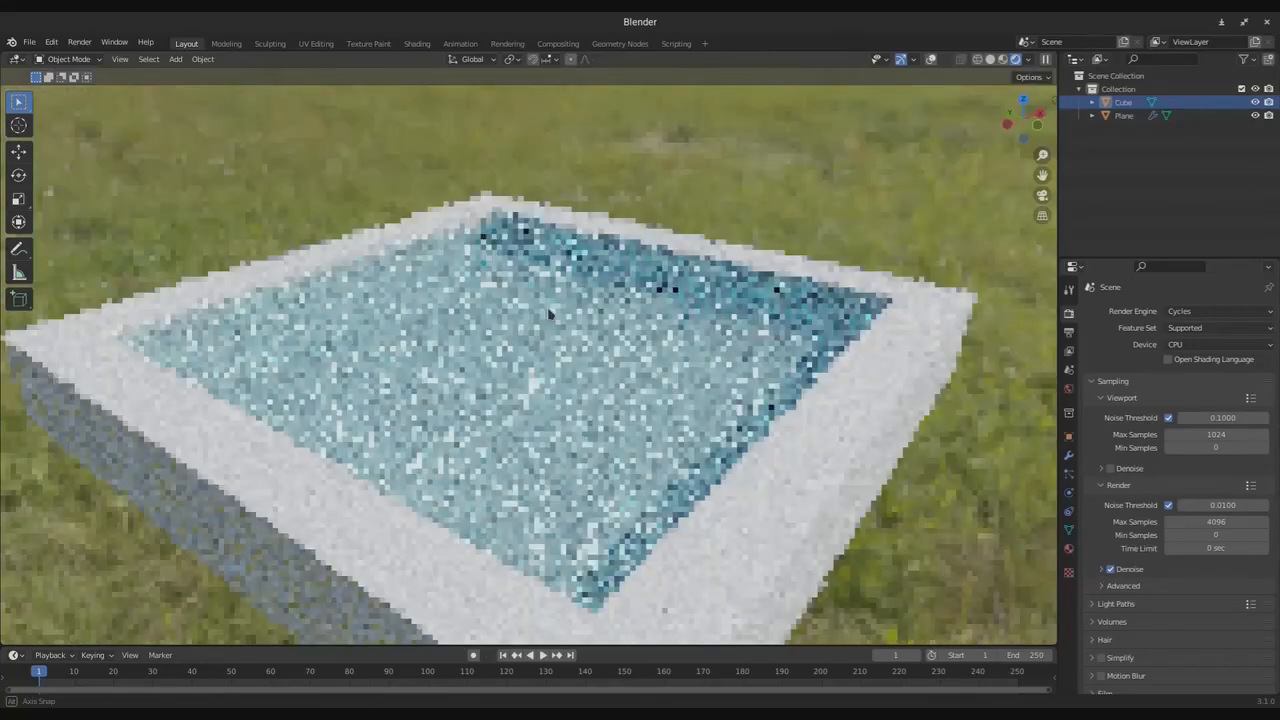
{"action": "middle_click_drag", "start_coordinate": [548, 314], "coordinate": [443, 326]}
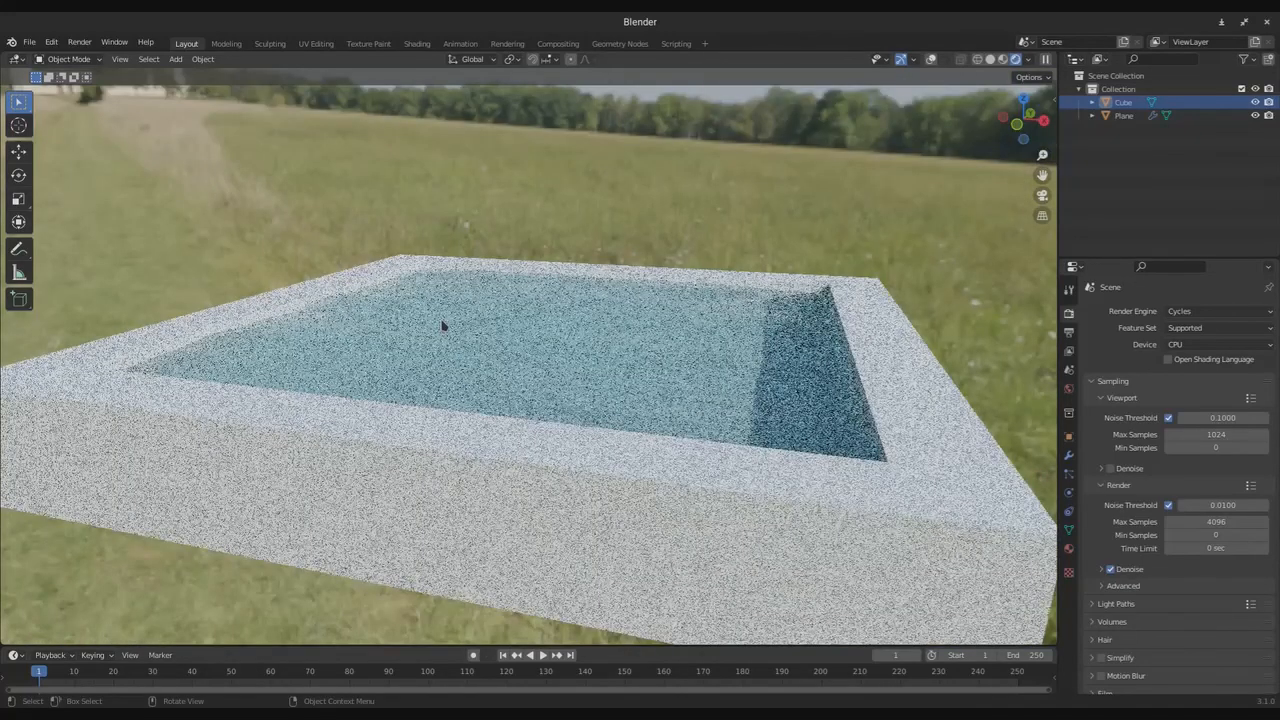